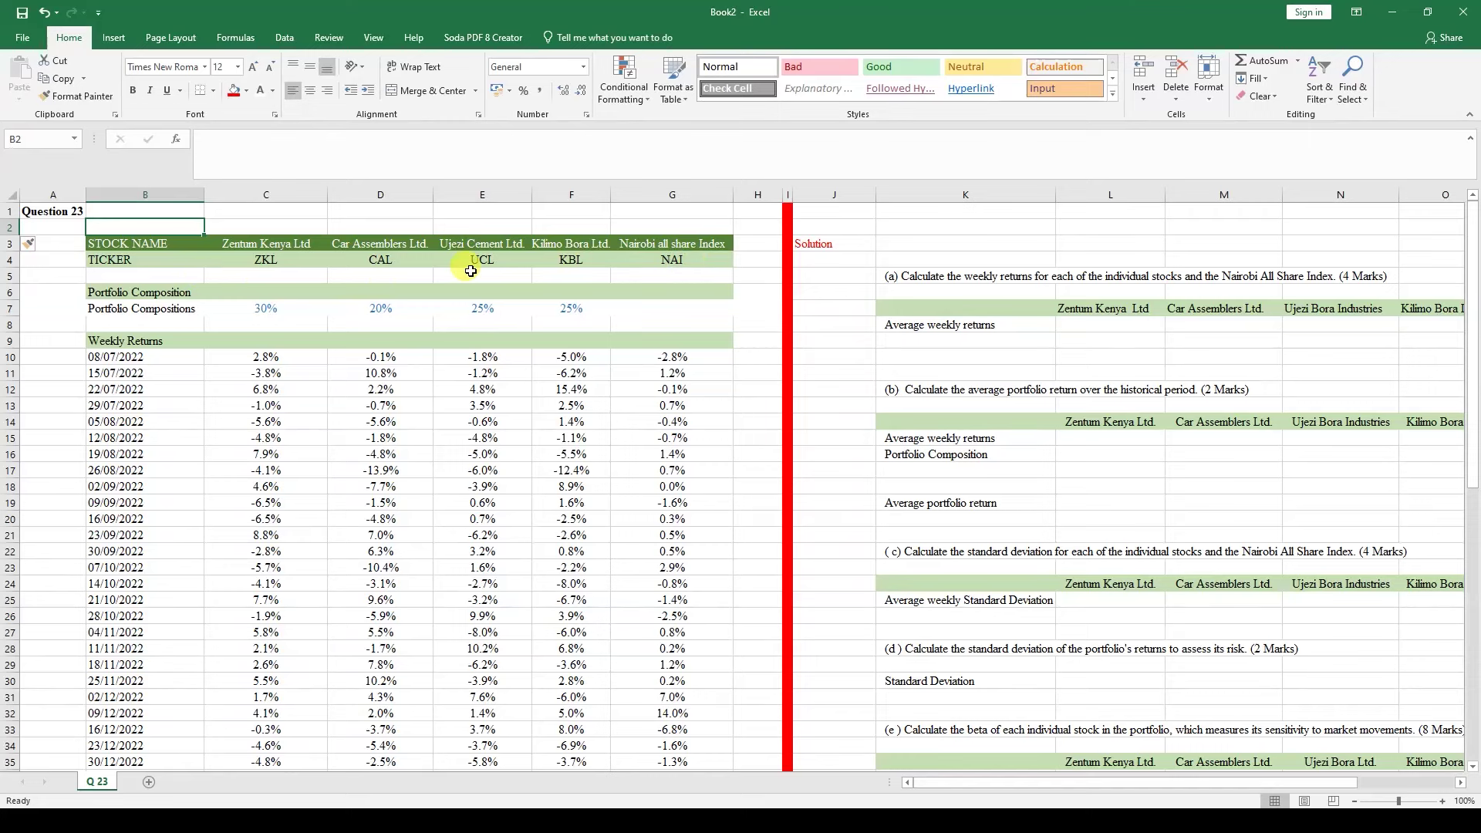
- Review Question 23's portfolio compositions, weekly returns for the stocks and index, and the list of required calculations
drag(257, 309, 586, 309)
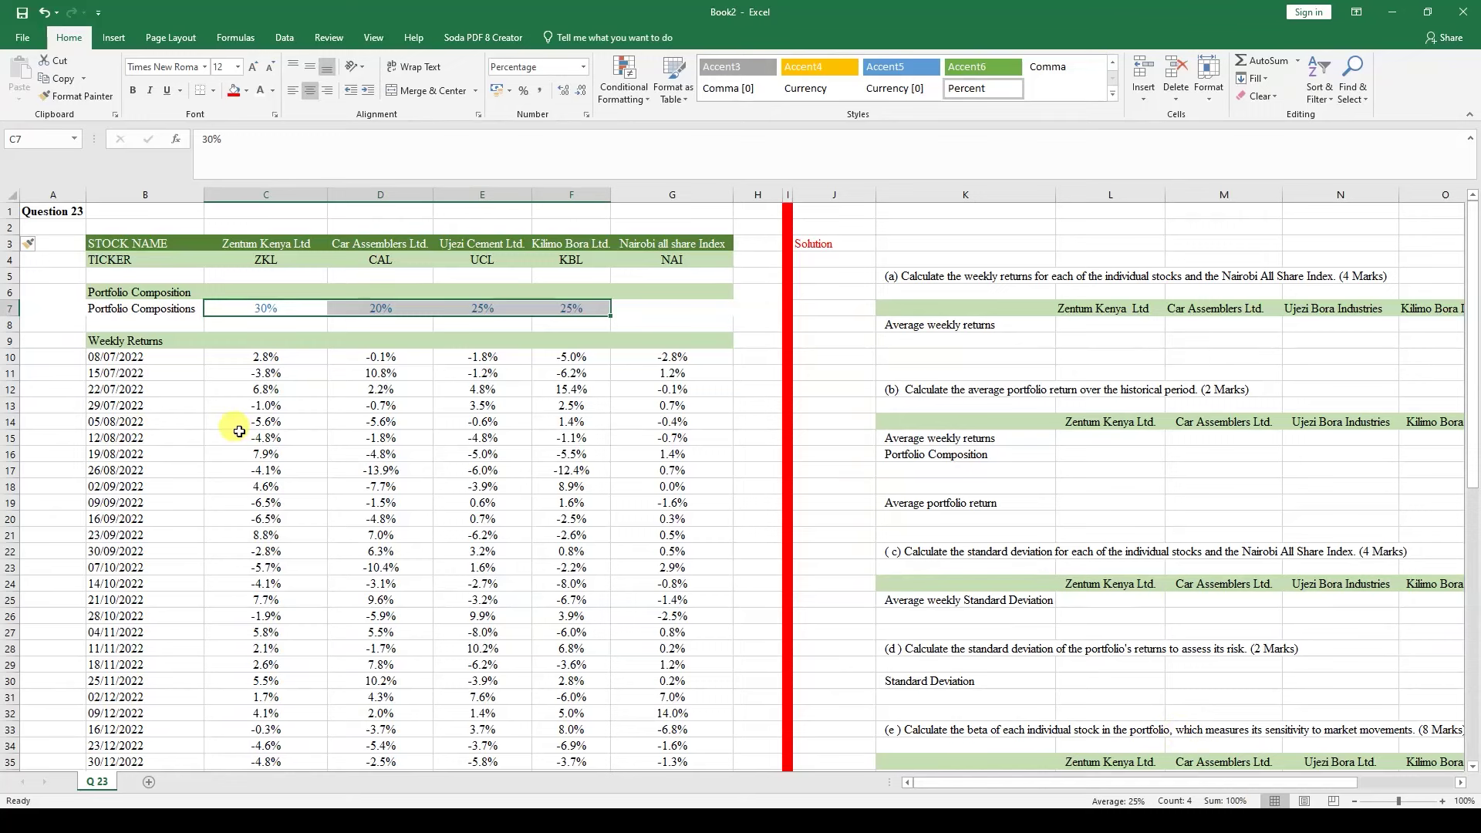
click(151, 344)
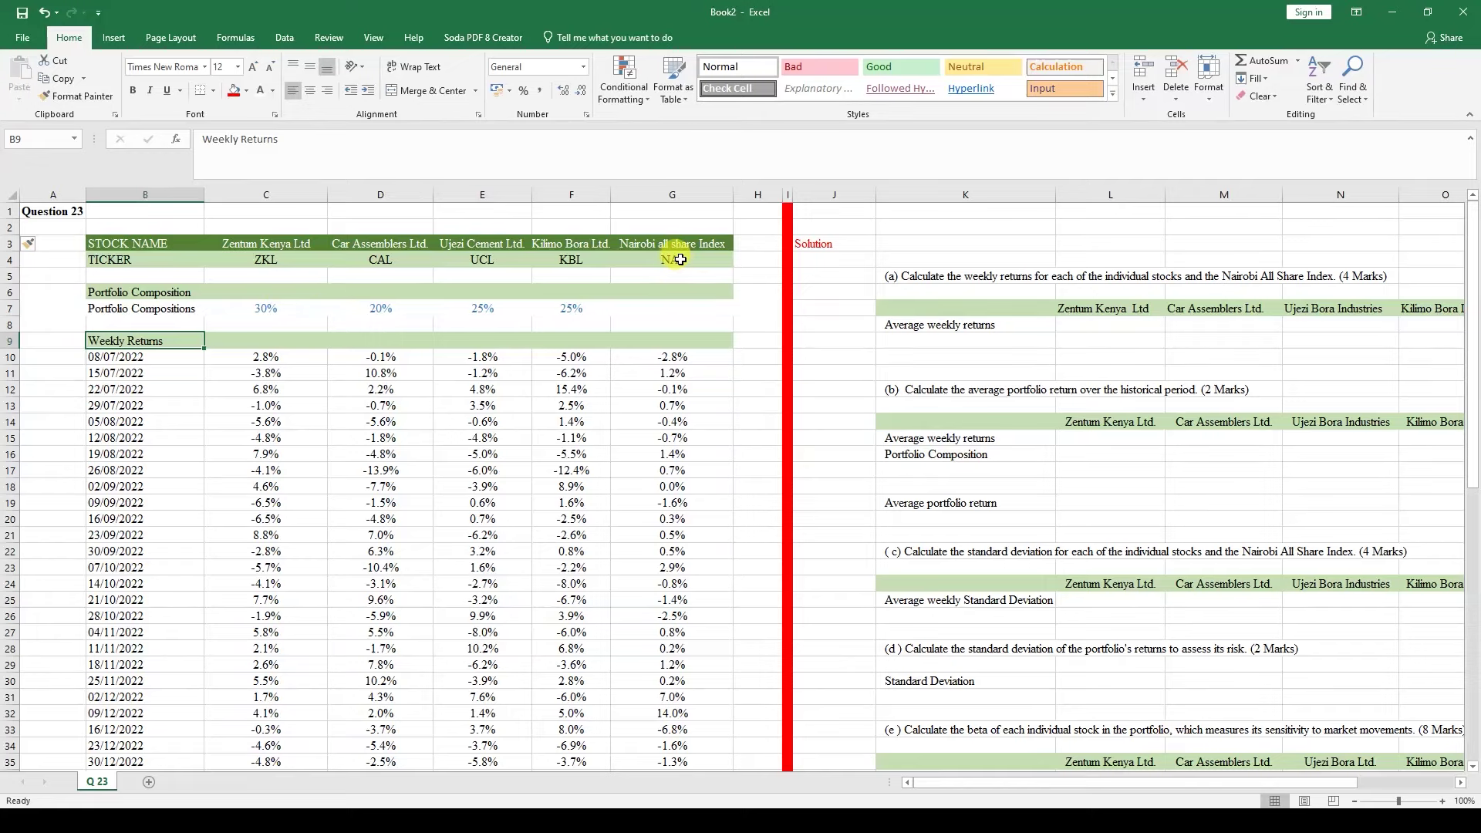
scroll(146, 398, down, 12)
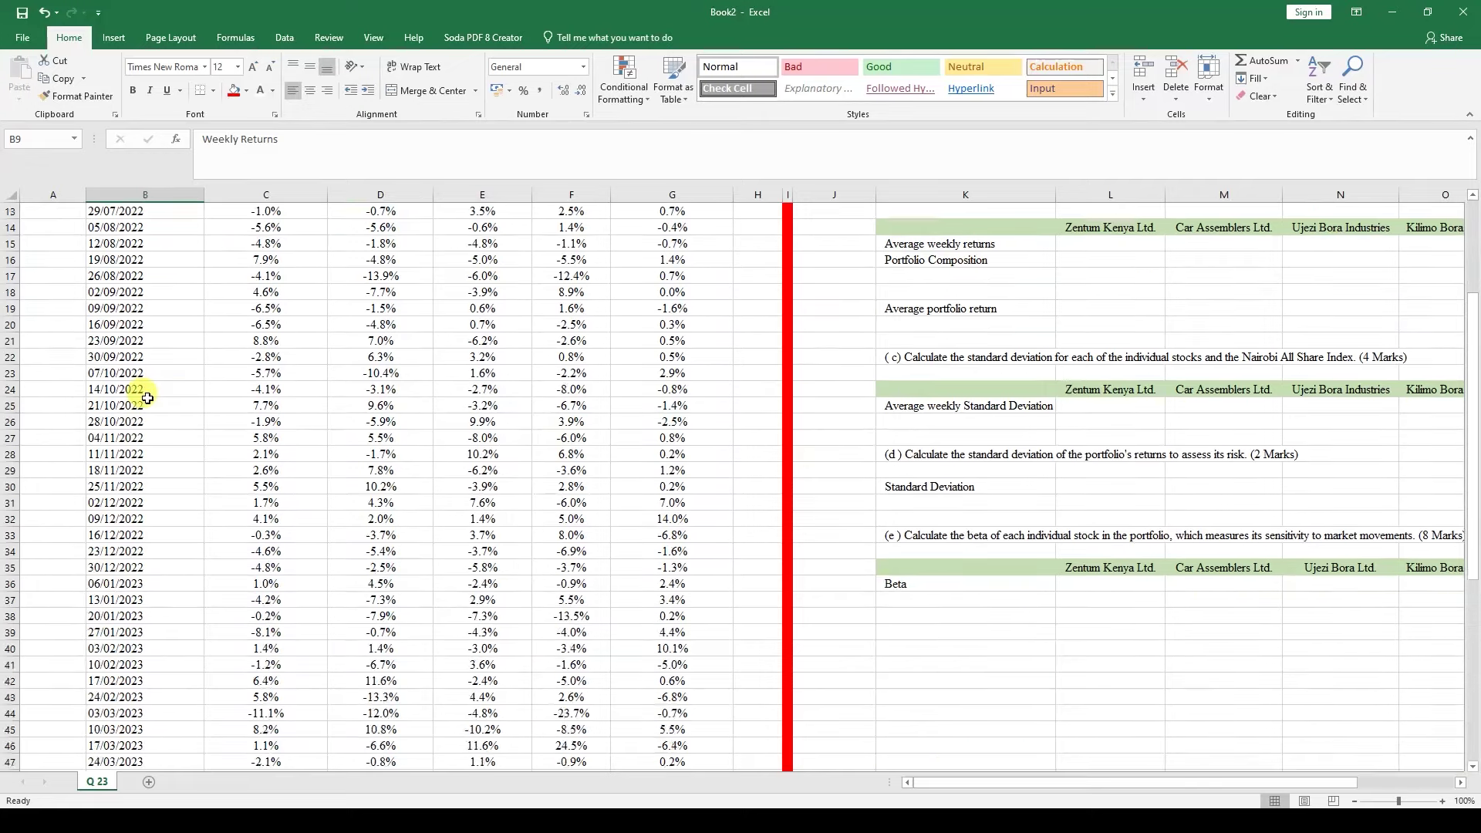
scroll(147, 398, down, 3)
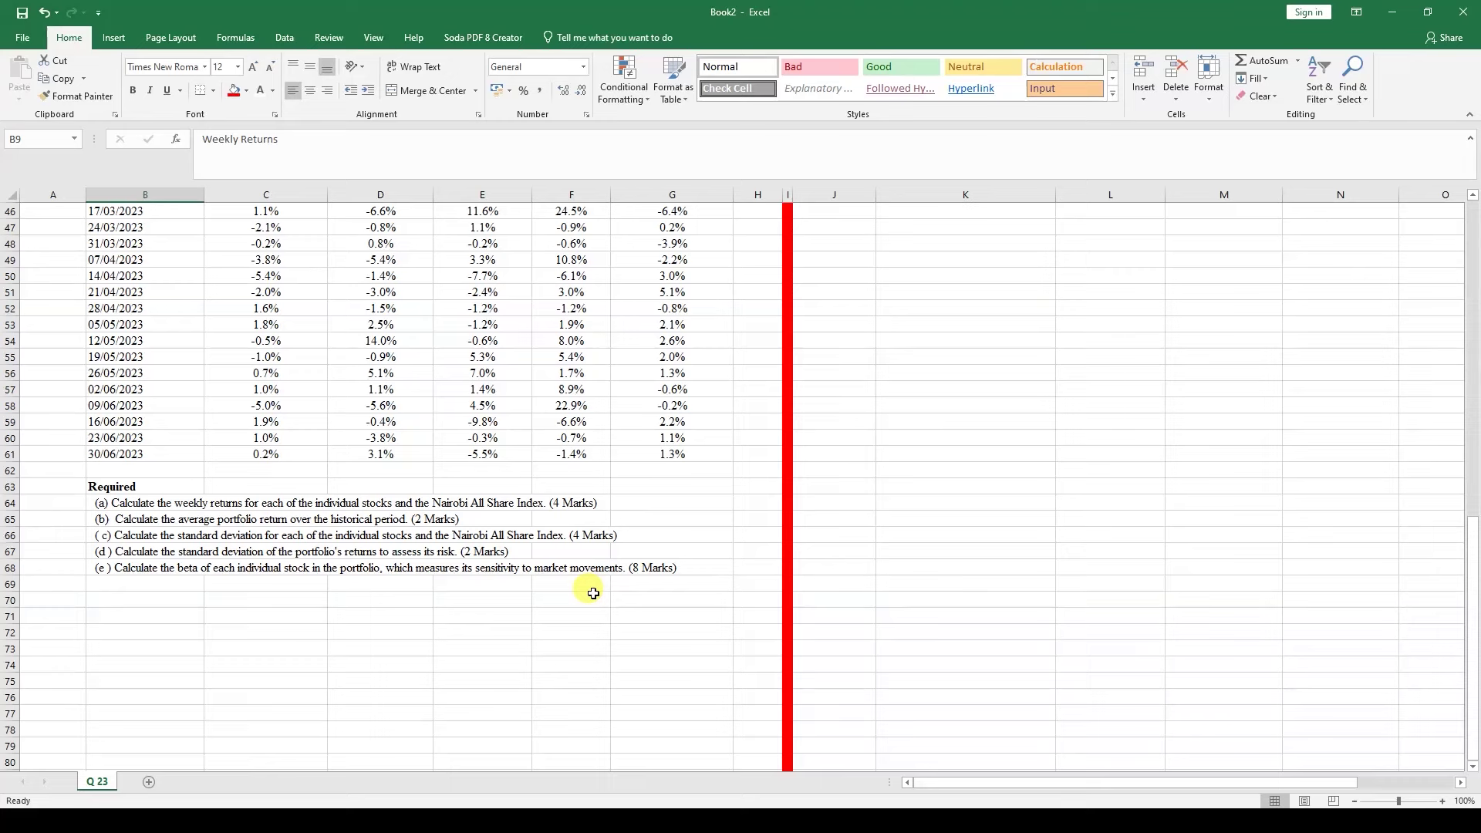
scroll(589, 595, up, 14)
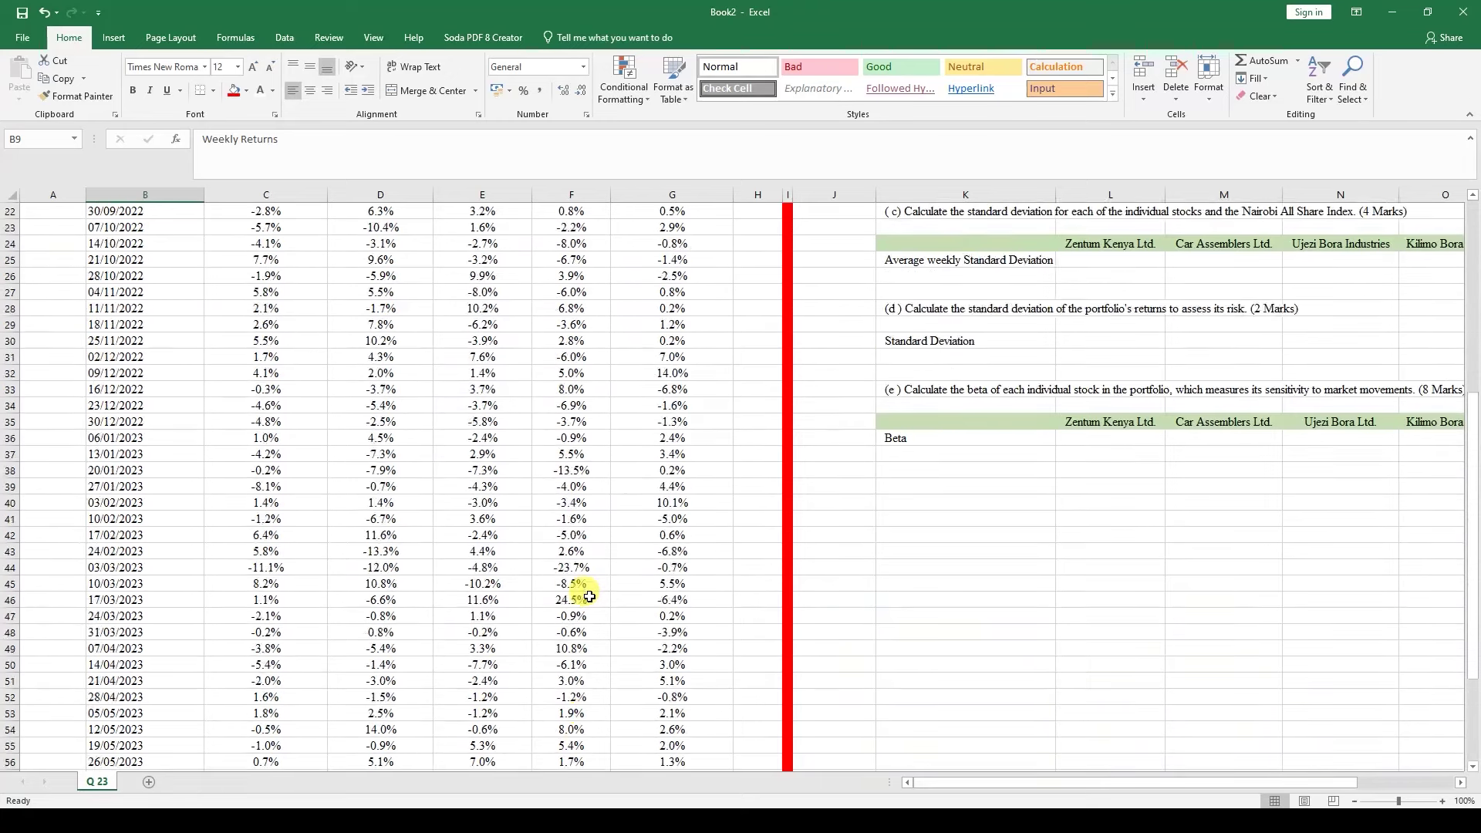
scroll(590, 595, up, 1)
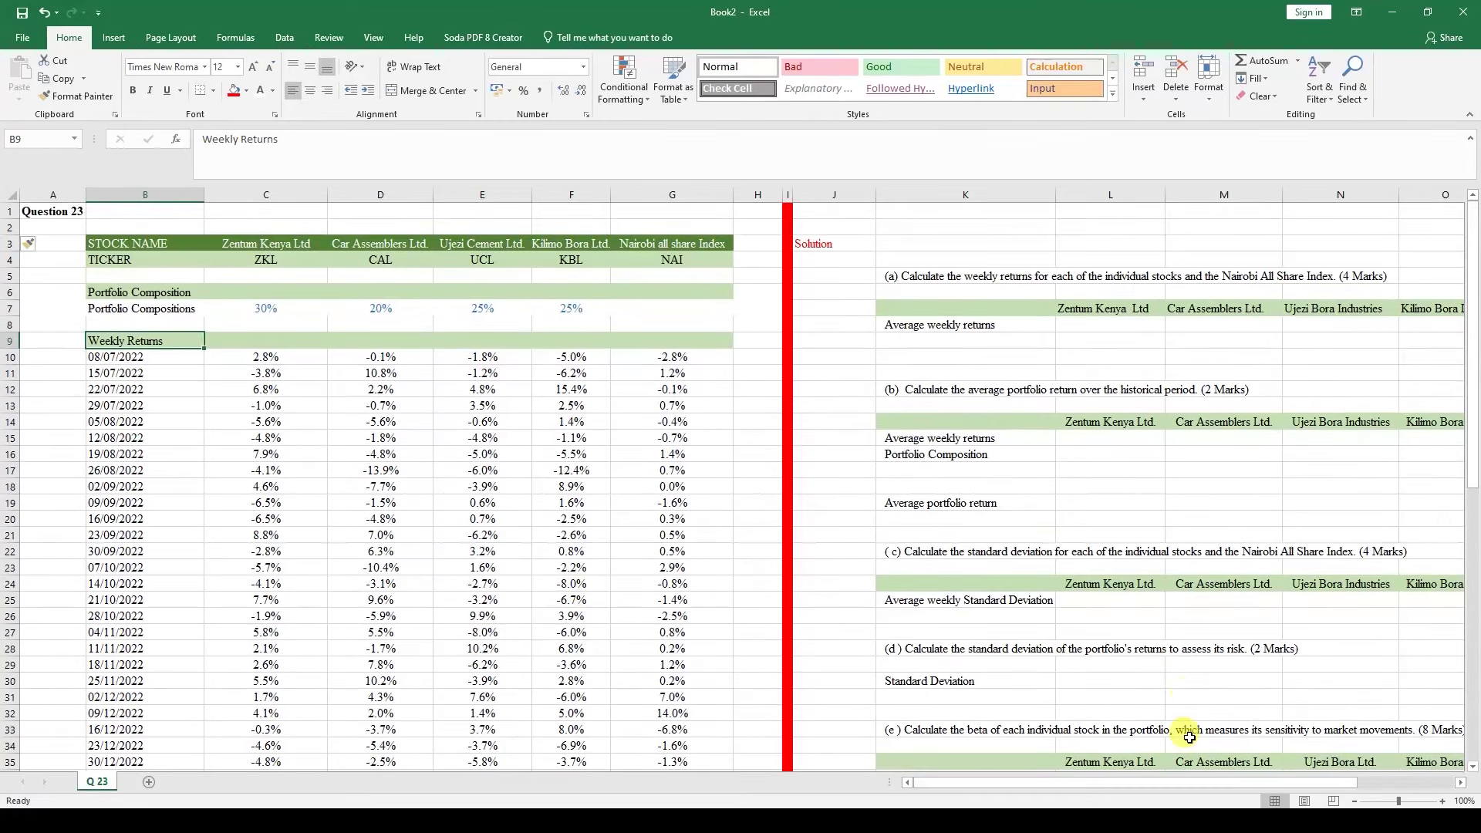
- Calculate Zentum Kenya Ltd's average weekly return in L8 with an AVERAGE formula over C10:C61
drag(1162, 784, 1163, 784)
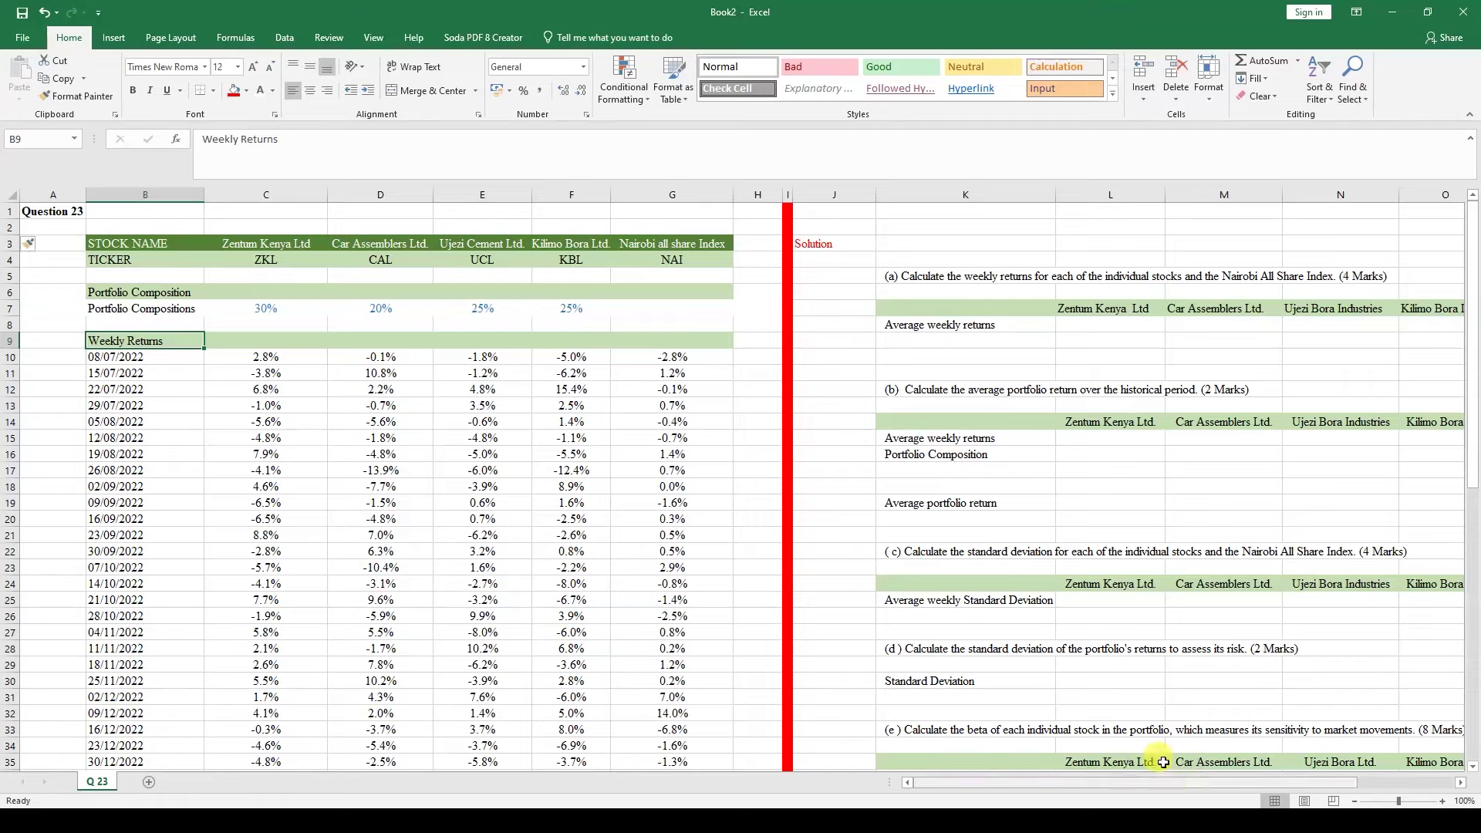
click(1461, 782)
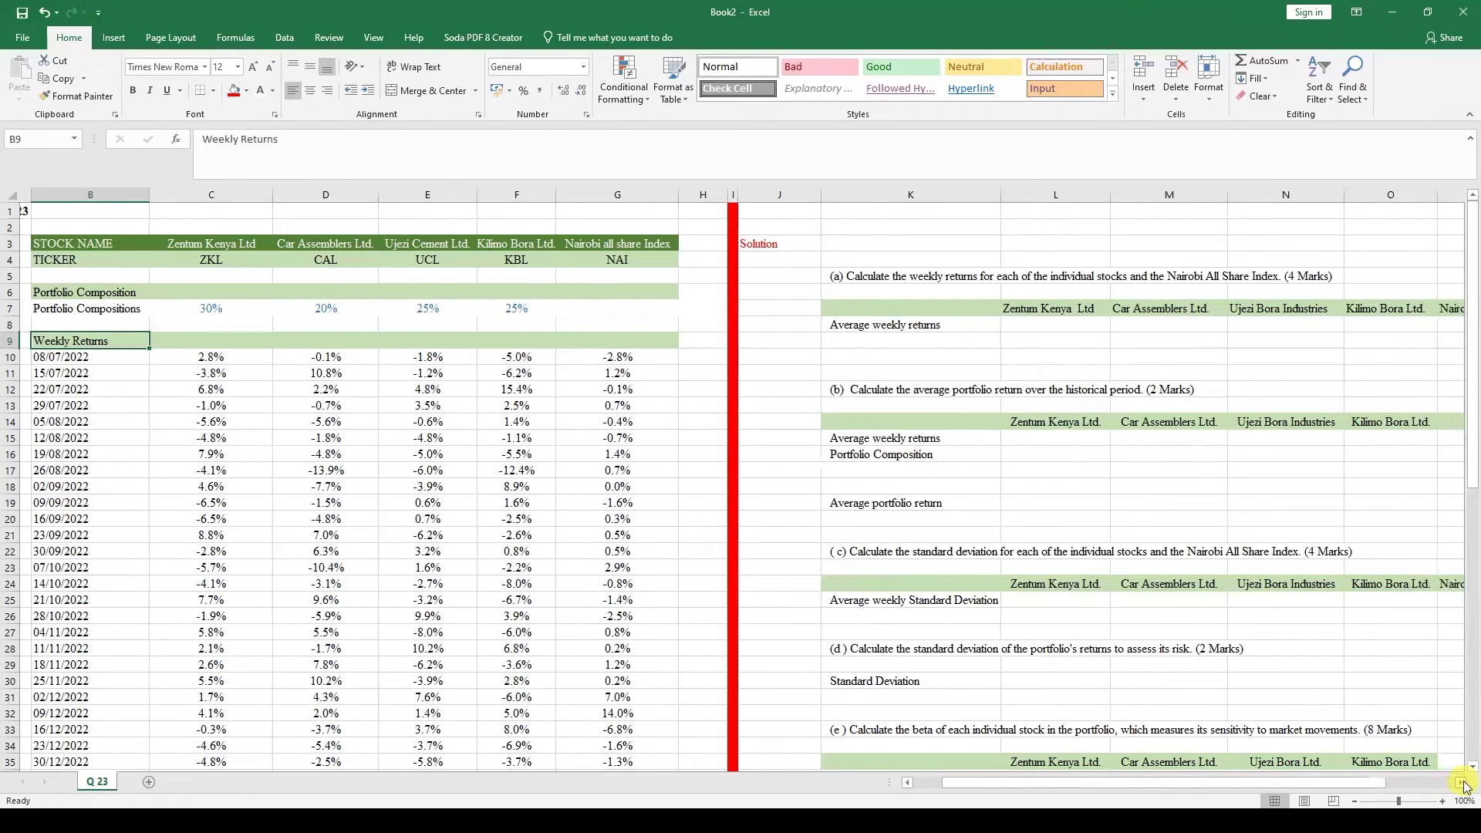
click(1461, 782)
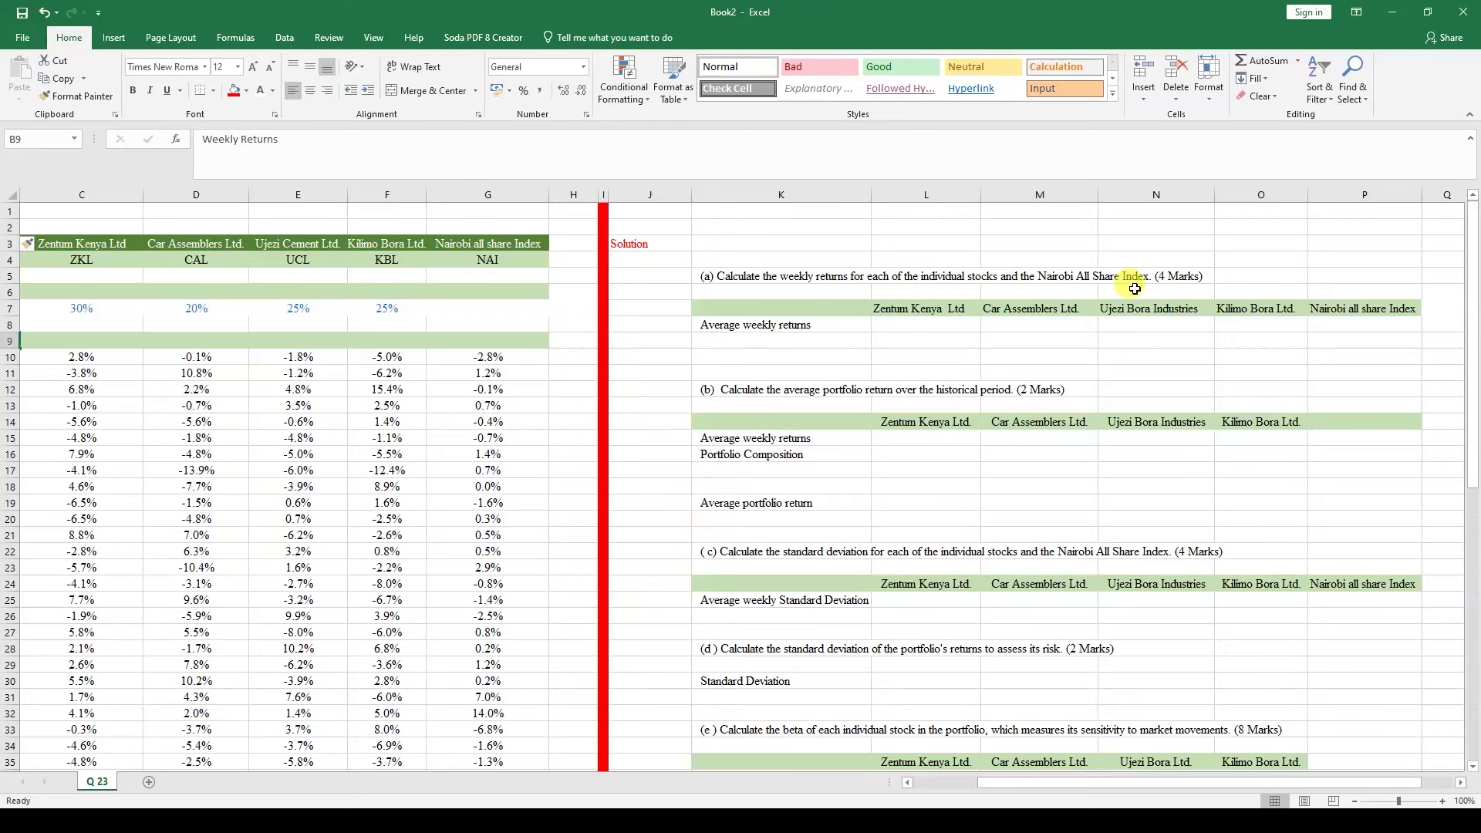
click(929, 327)
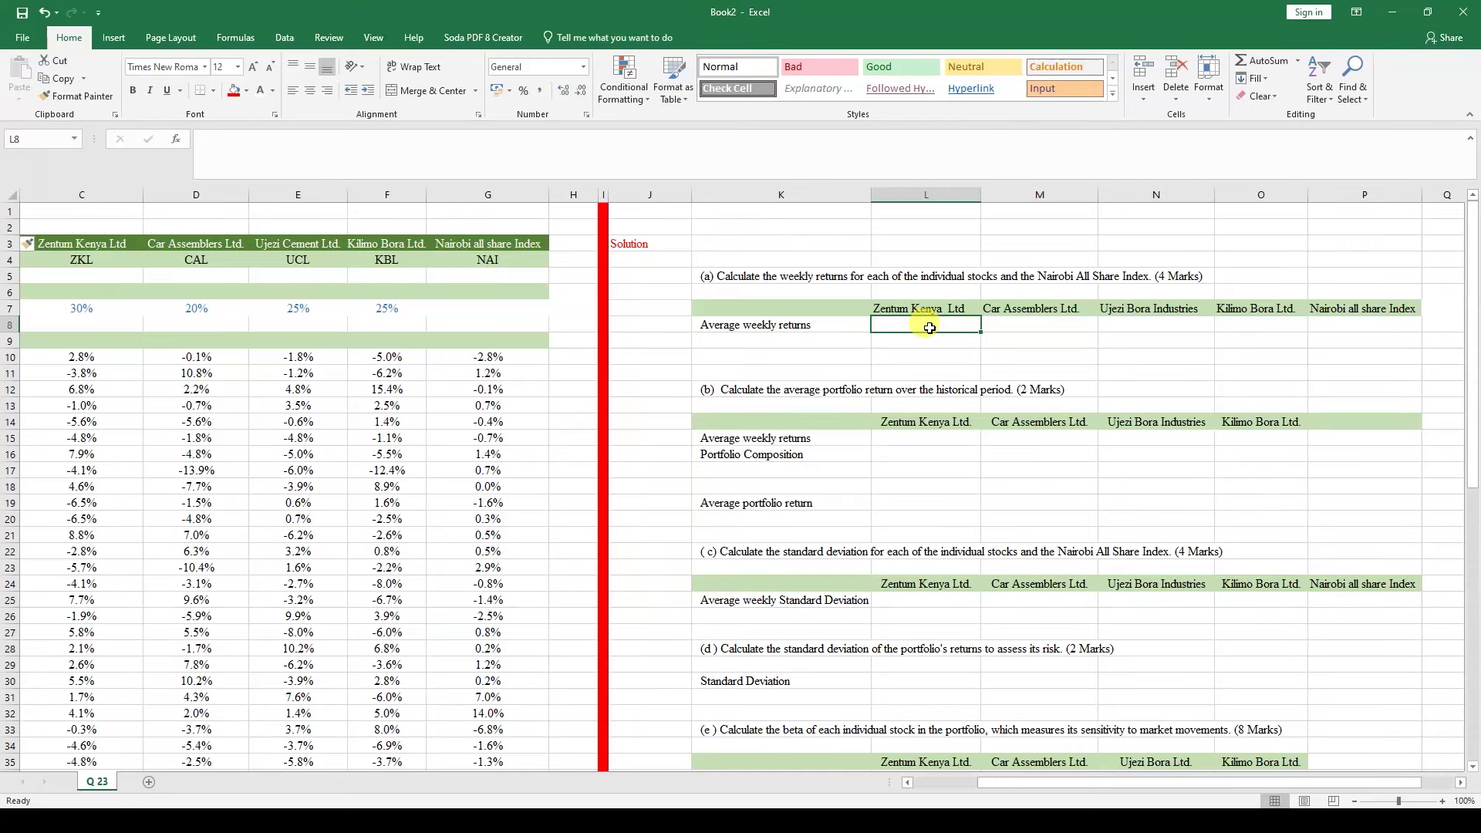
text(+avera)
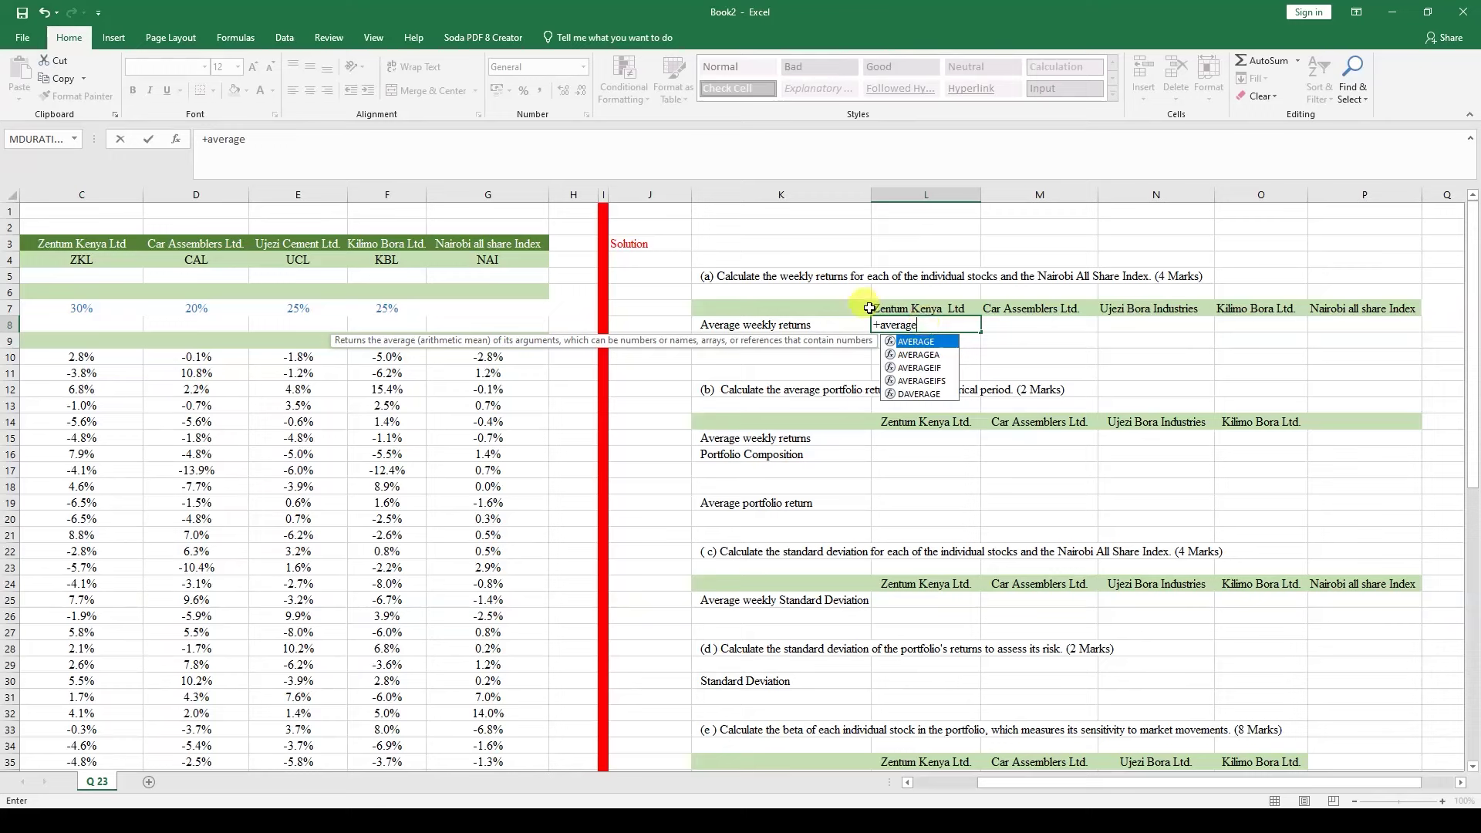
text(ge)
key(Tab)
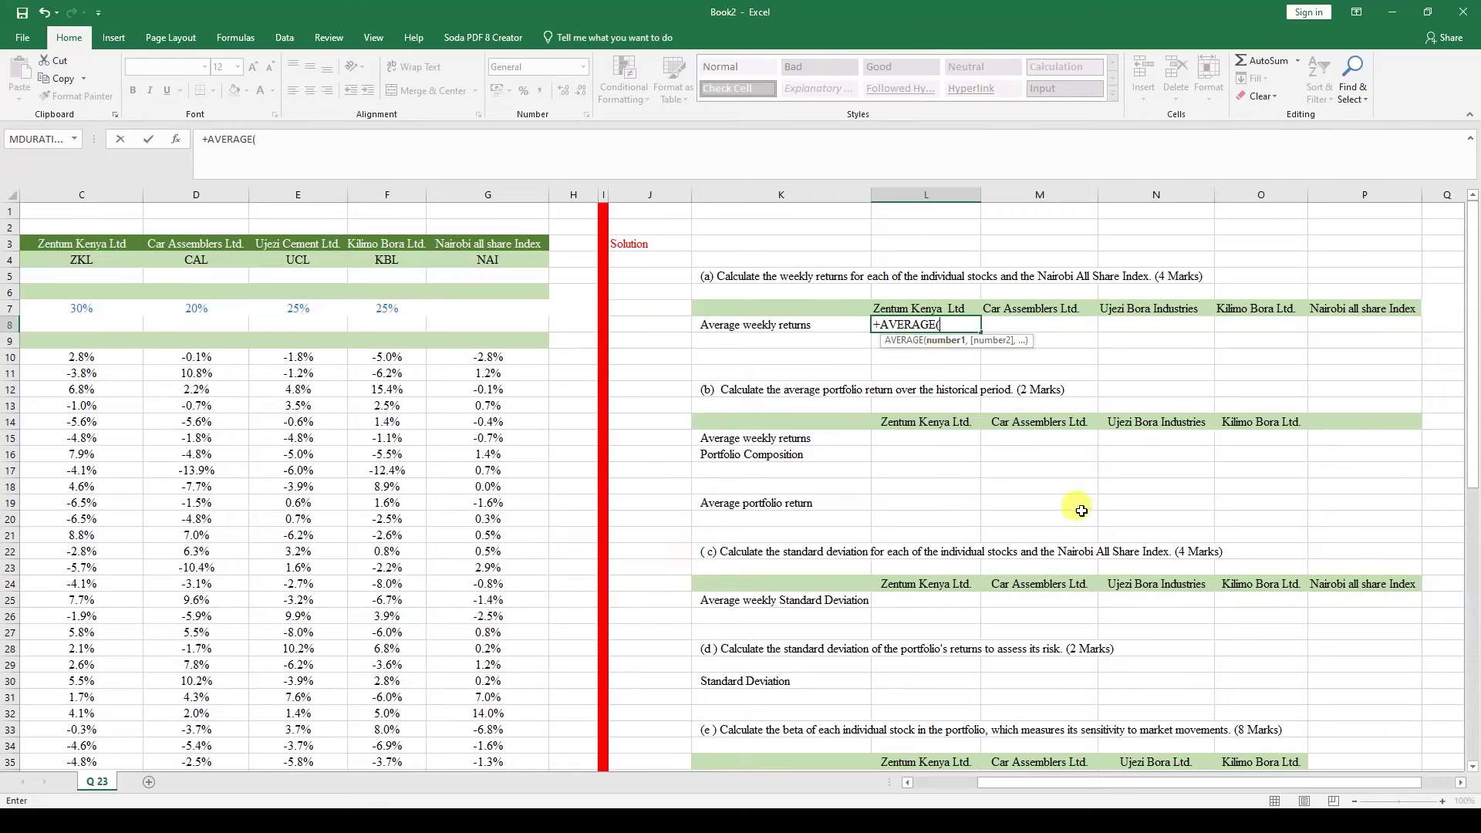
drag(1123, 785, 1030, 779)
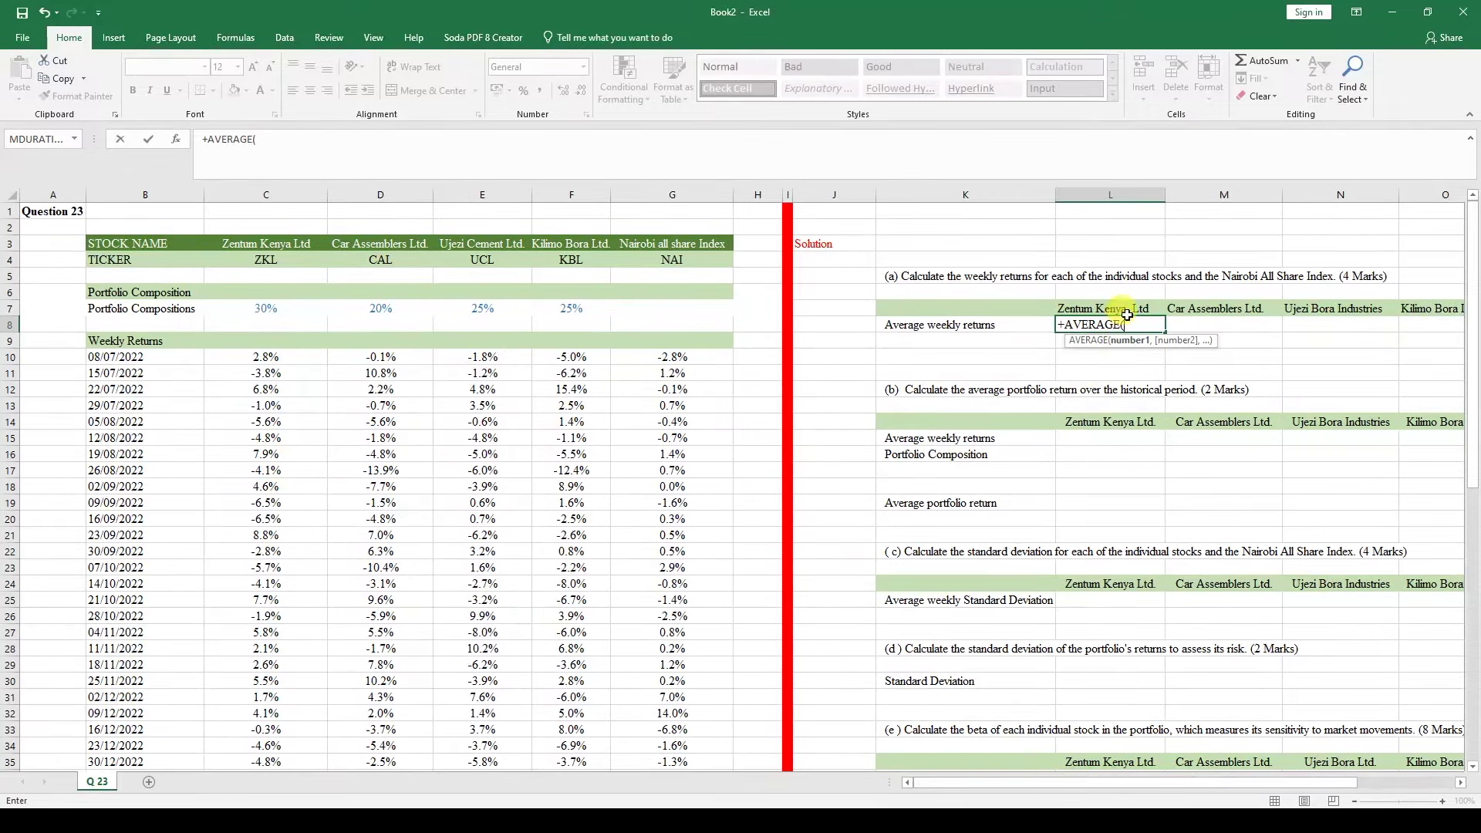
drag(266, 354, 274, 691)
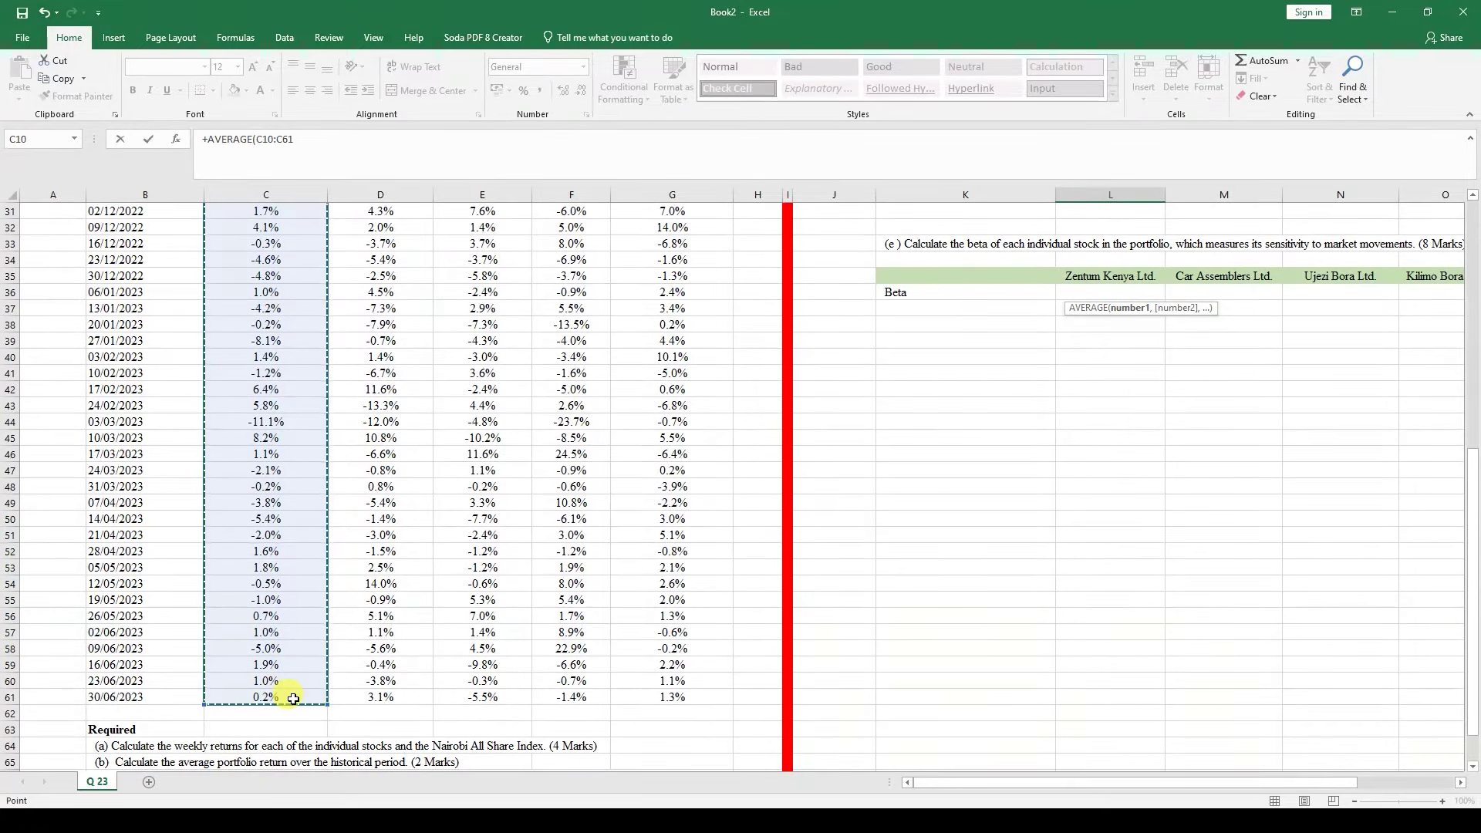
text())
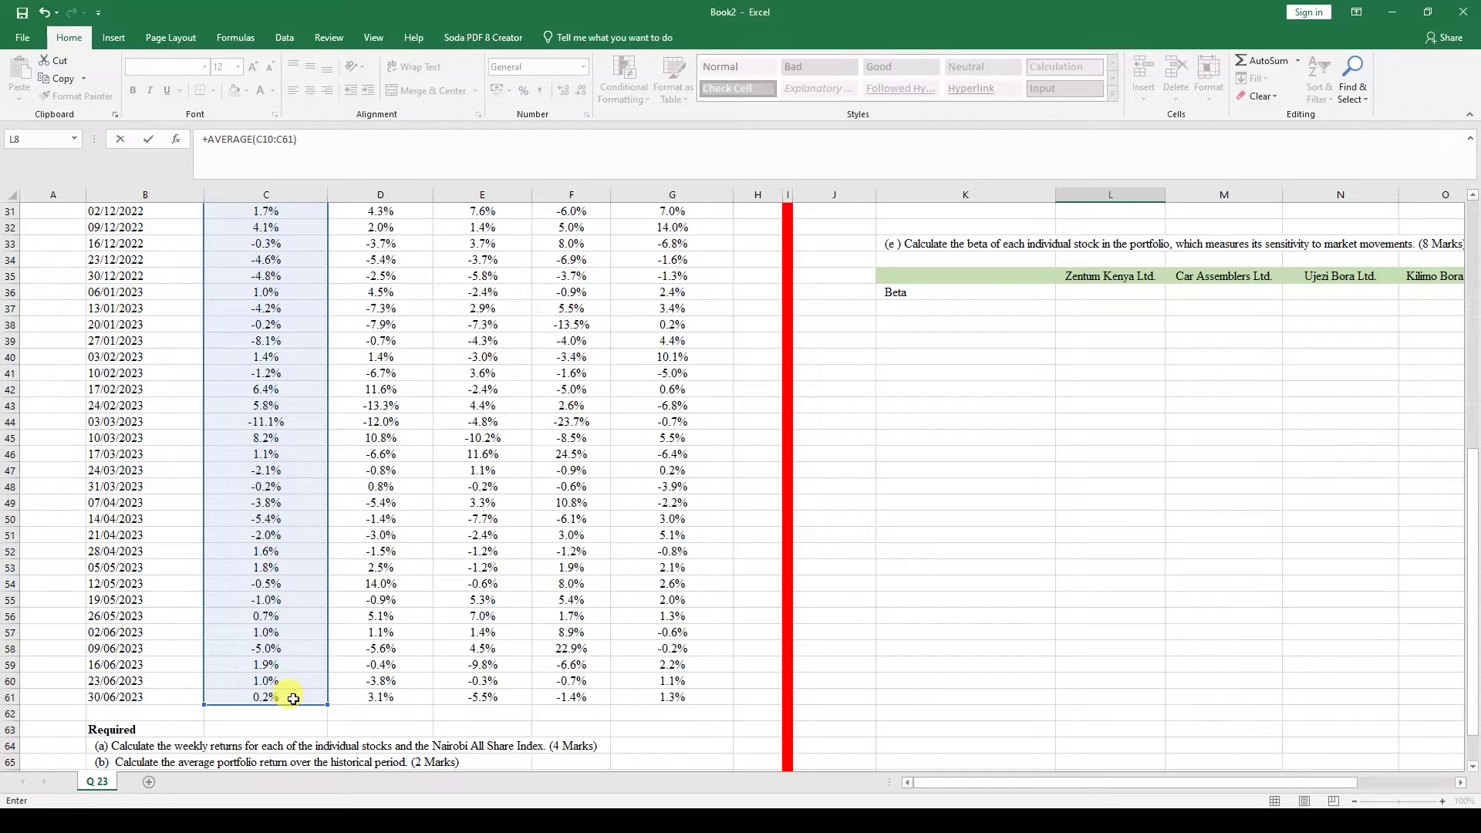
key(Return)
- Show the average weekly return in L8 with two decimal places and fill its formula across to P8
scroll(362, 671, up, 2)
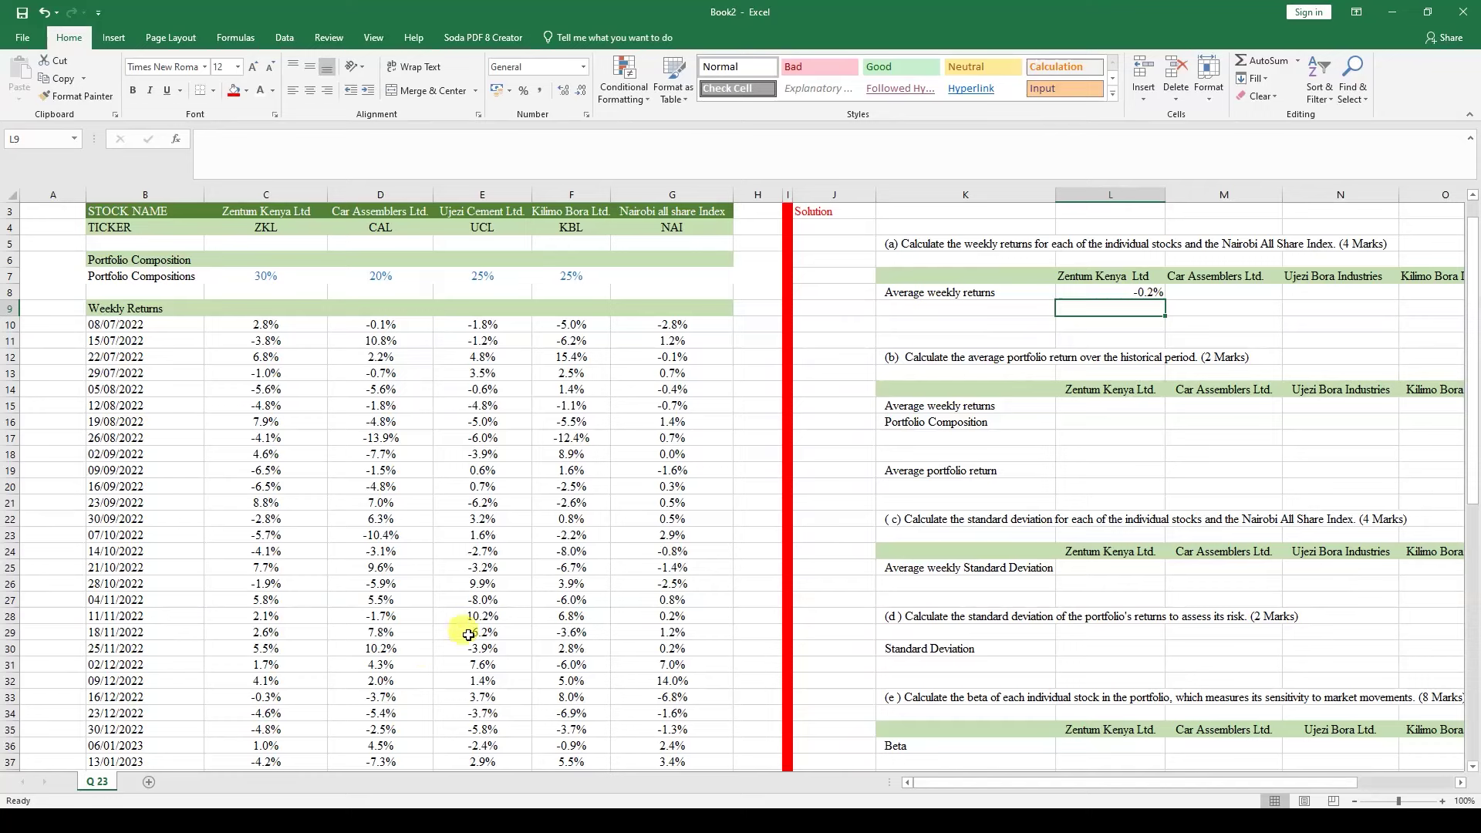
click(1141, 296)
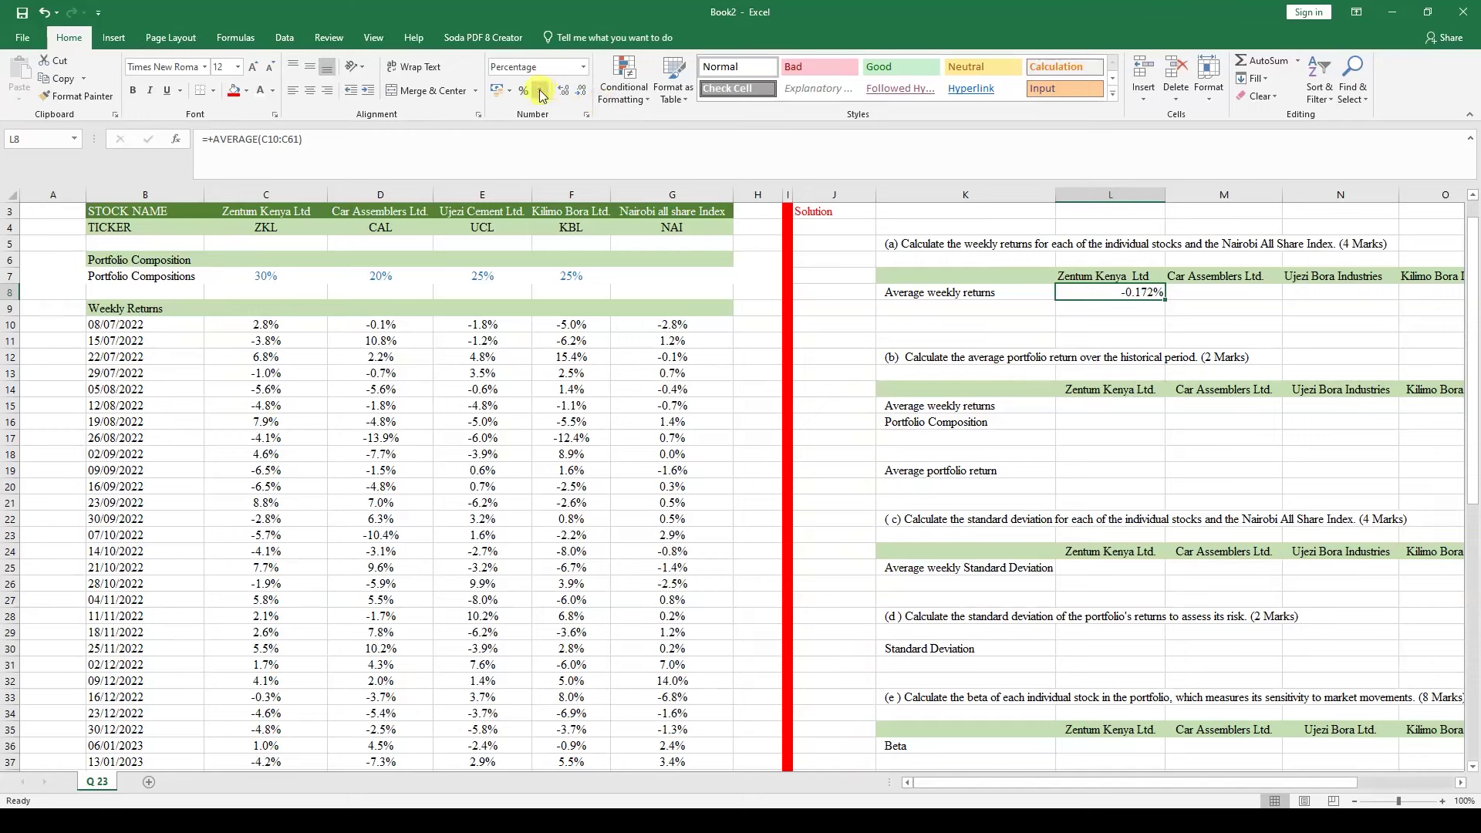
click(581, 91)
drag(1165, 299, 1266, 309)
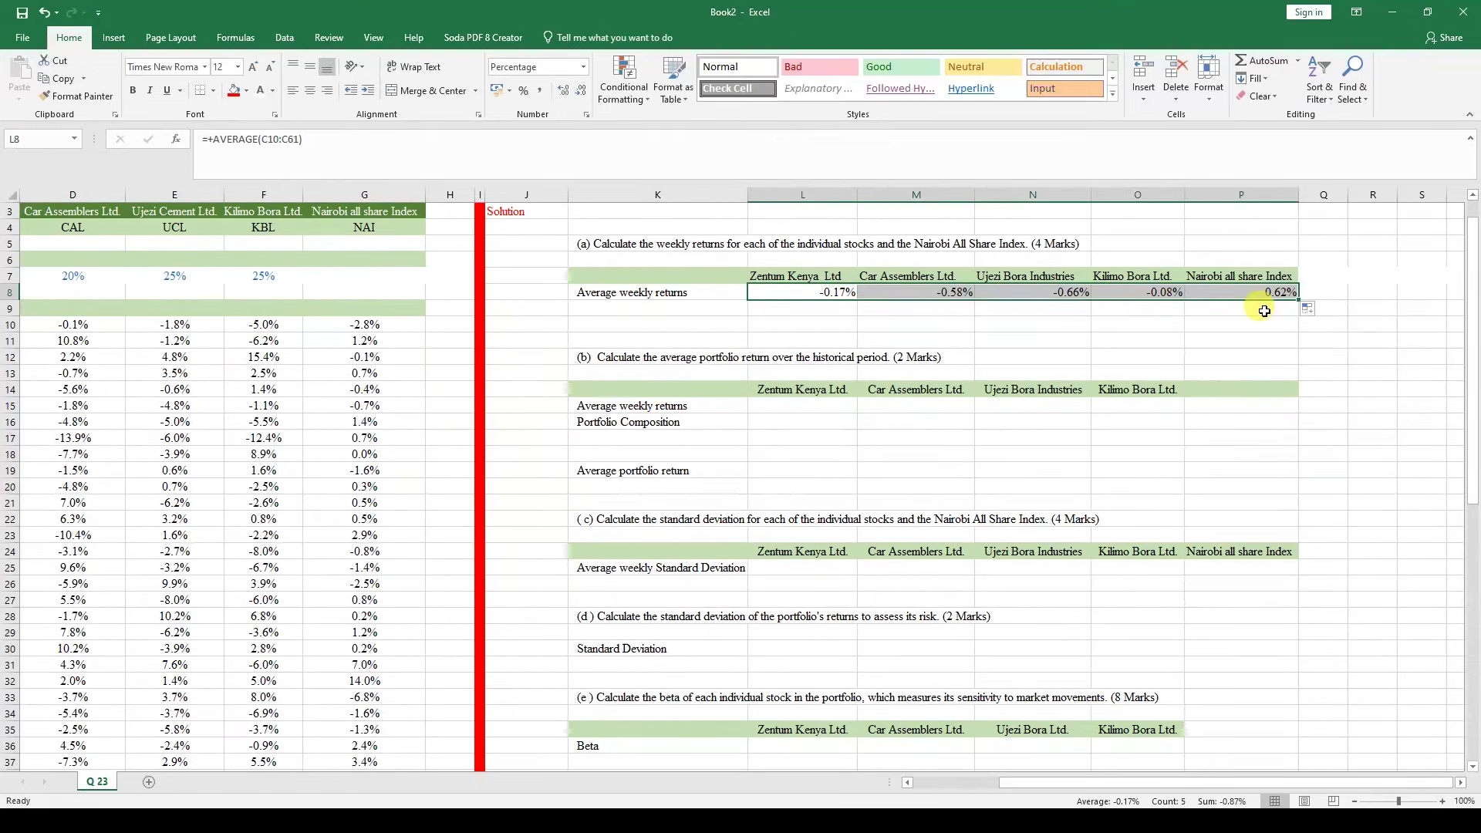
- Check which weekly returns the Car Assemblers Ltd. average formula in M8 refers to
double_click(945, 292)
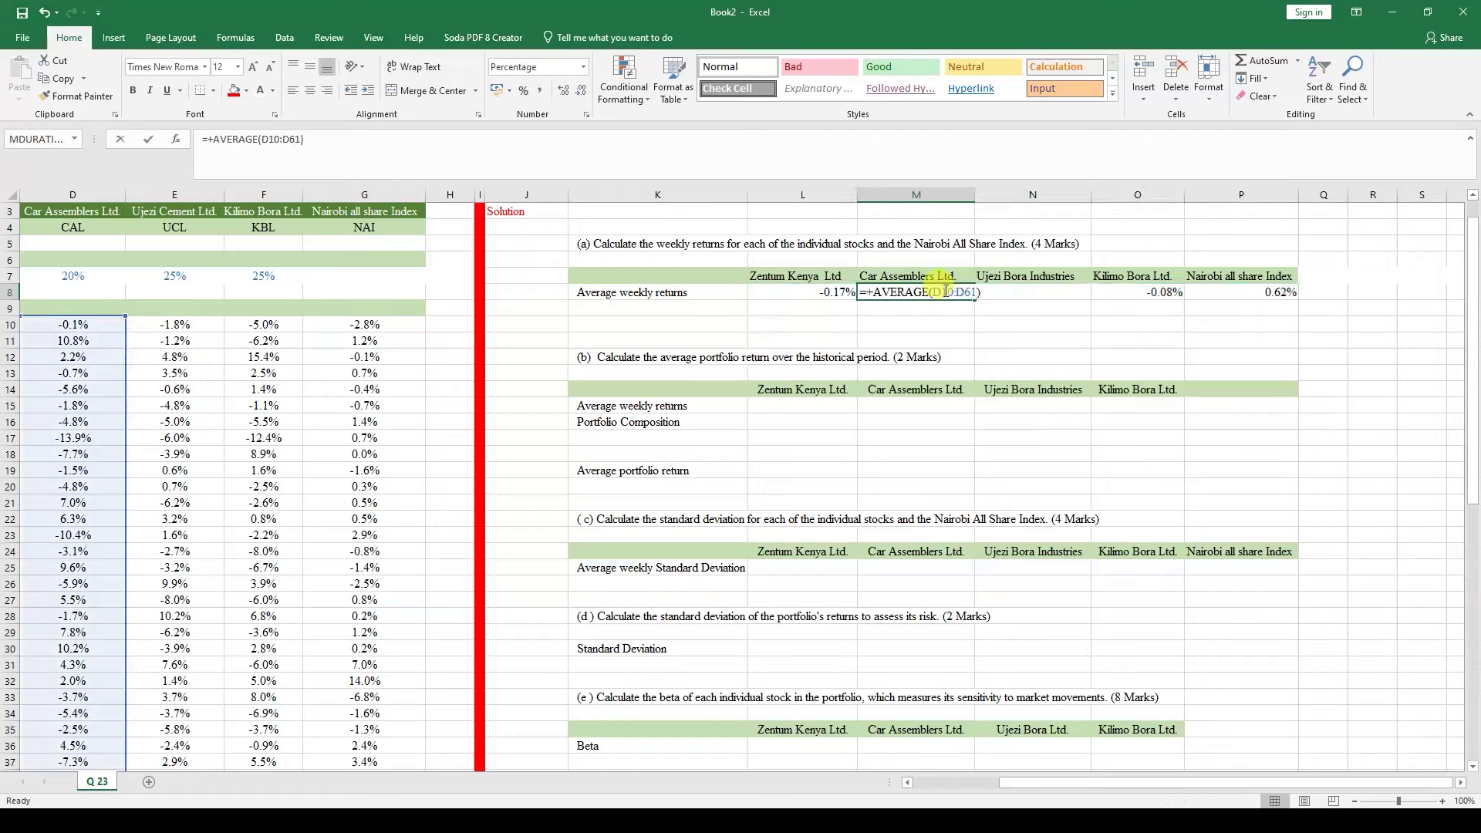
drag(1147, 782, 1072, 784)
scroll(384, 265, up, 1)
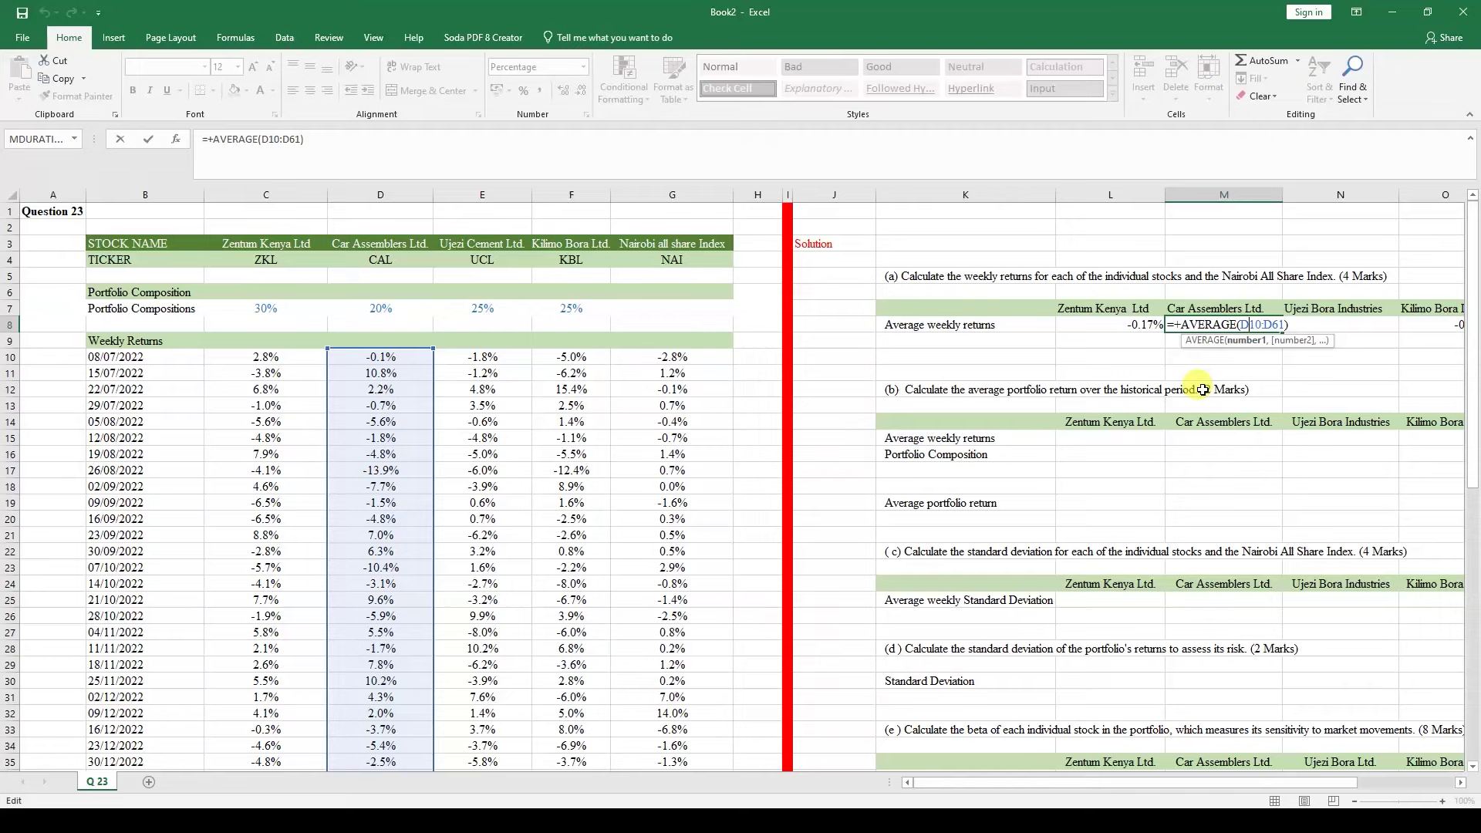
key(ctrl+Return)
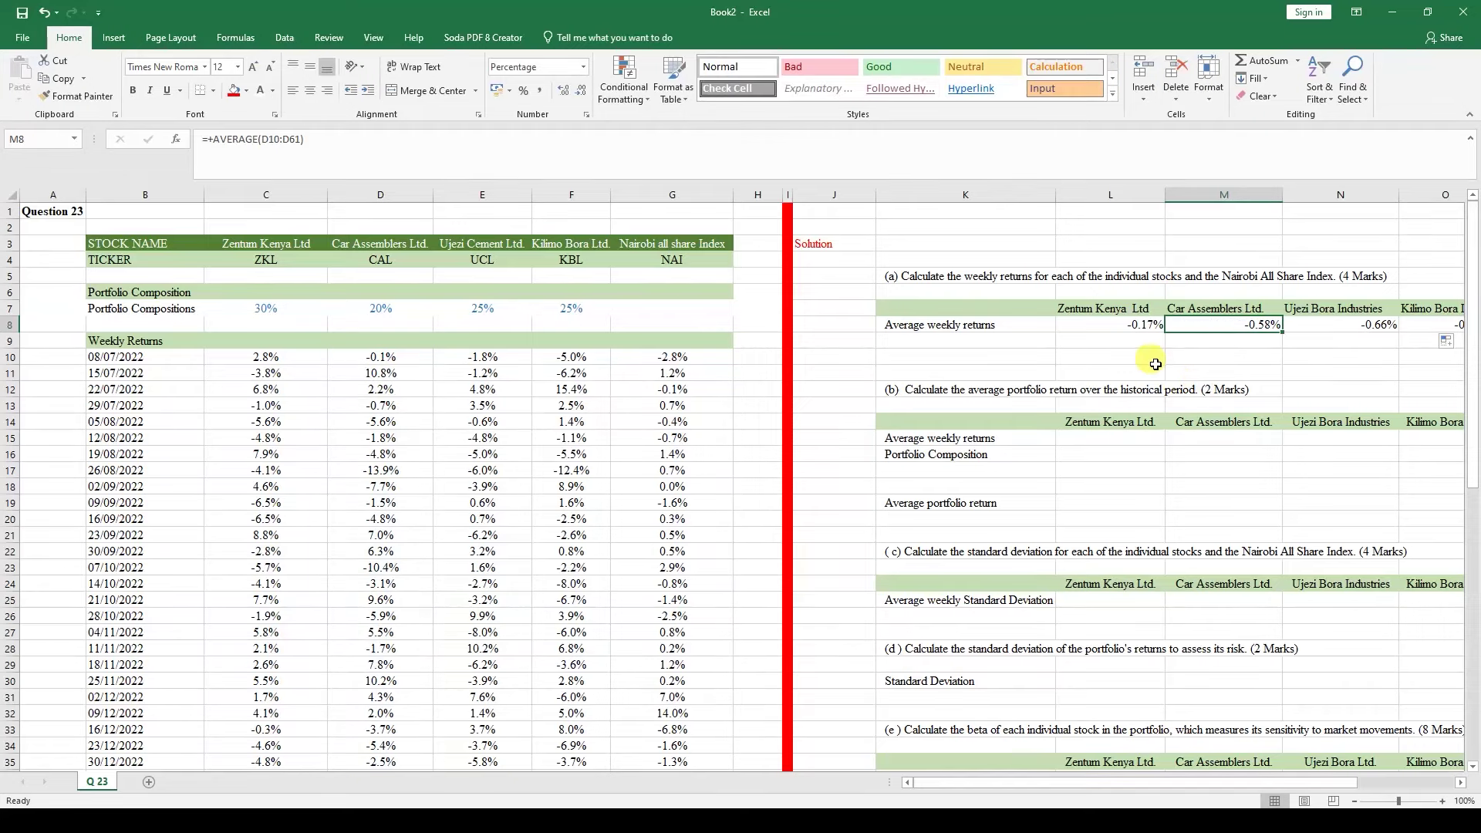
- Link Zentum Kenya Ltd.'s Portfolio Composition cell L16 in part (b) to its weight in C7
drag(1340, 784, 1437, 764)
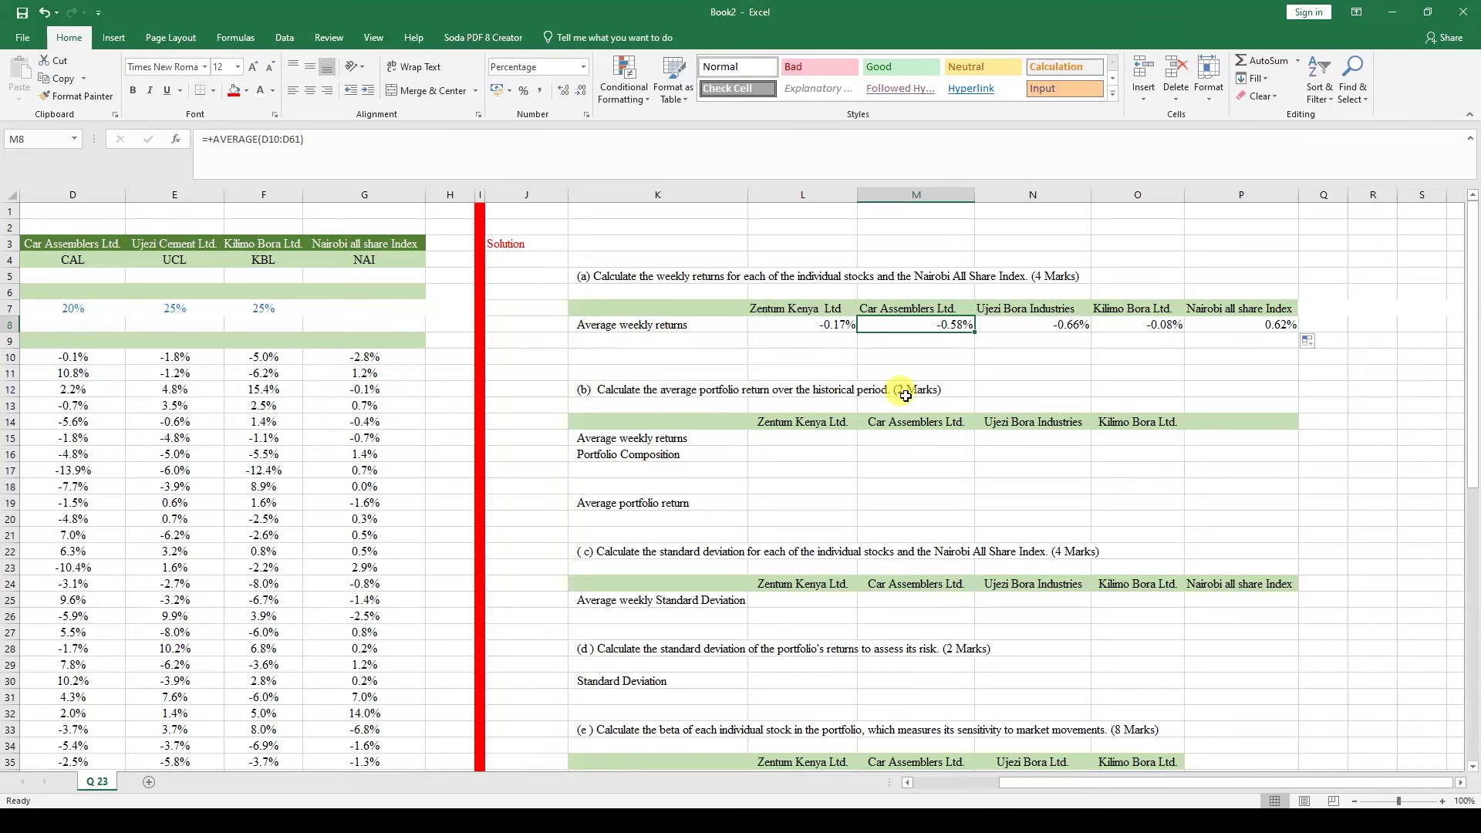
click(808, 451)
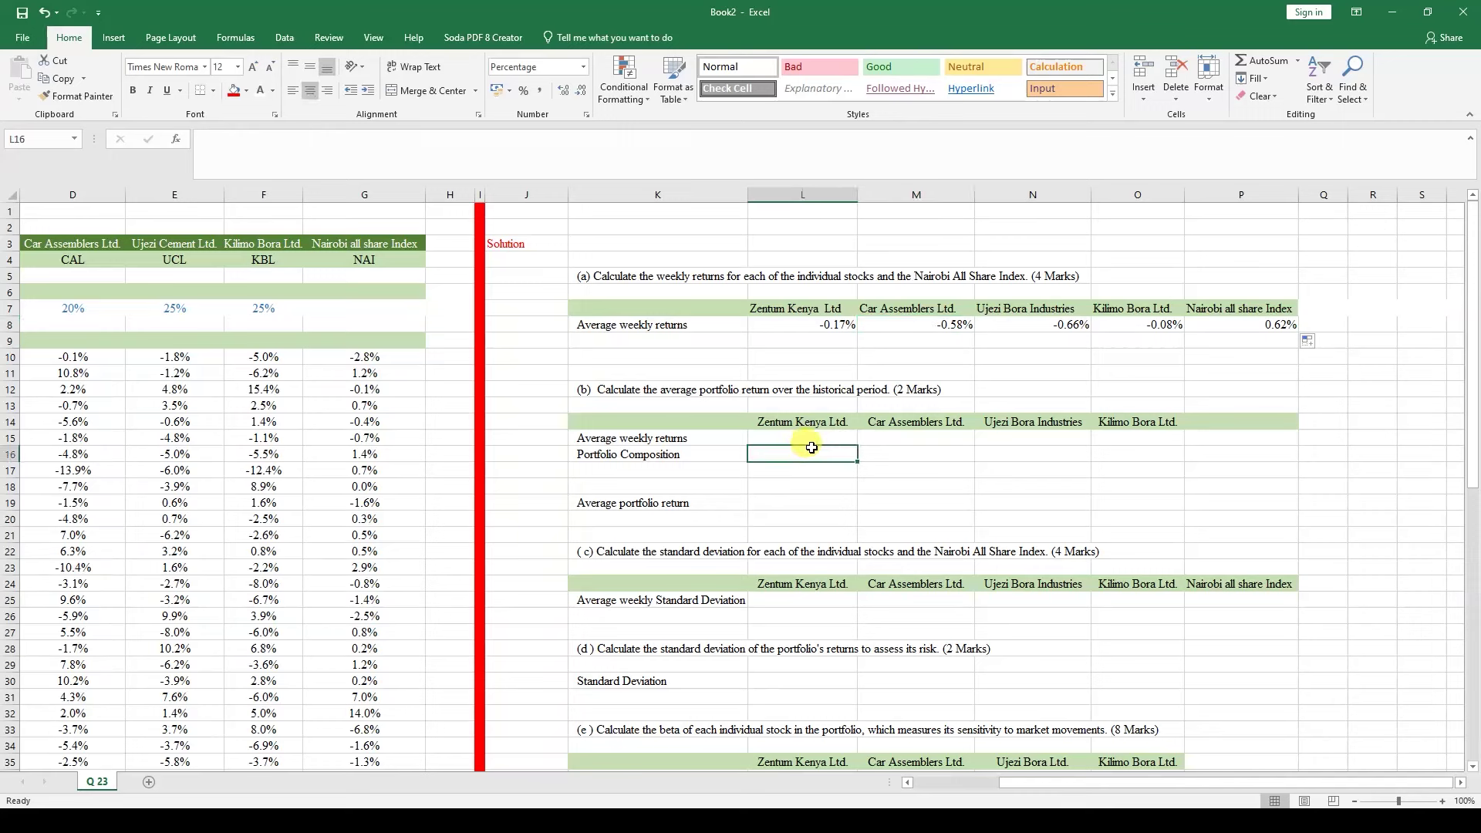
text(+)
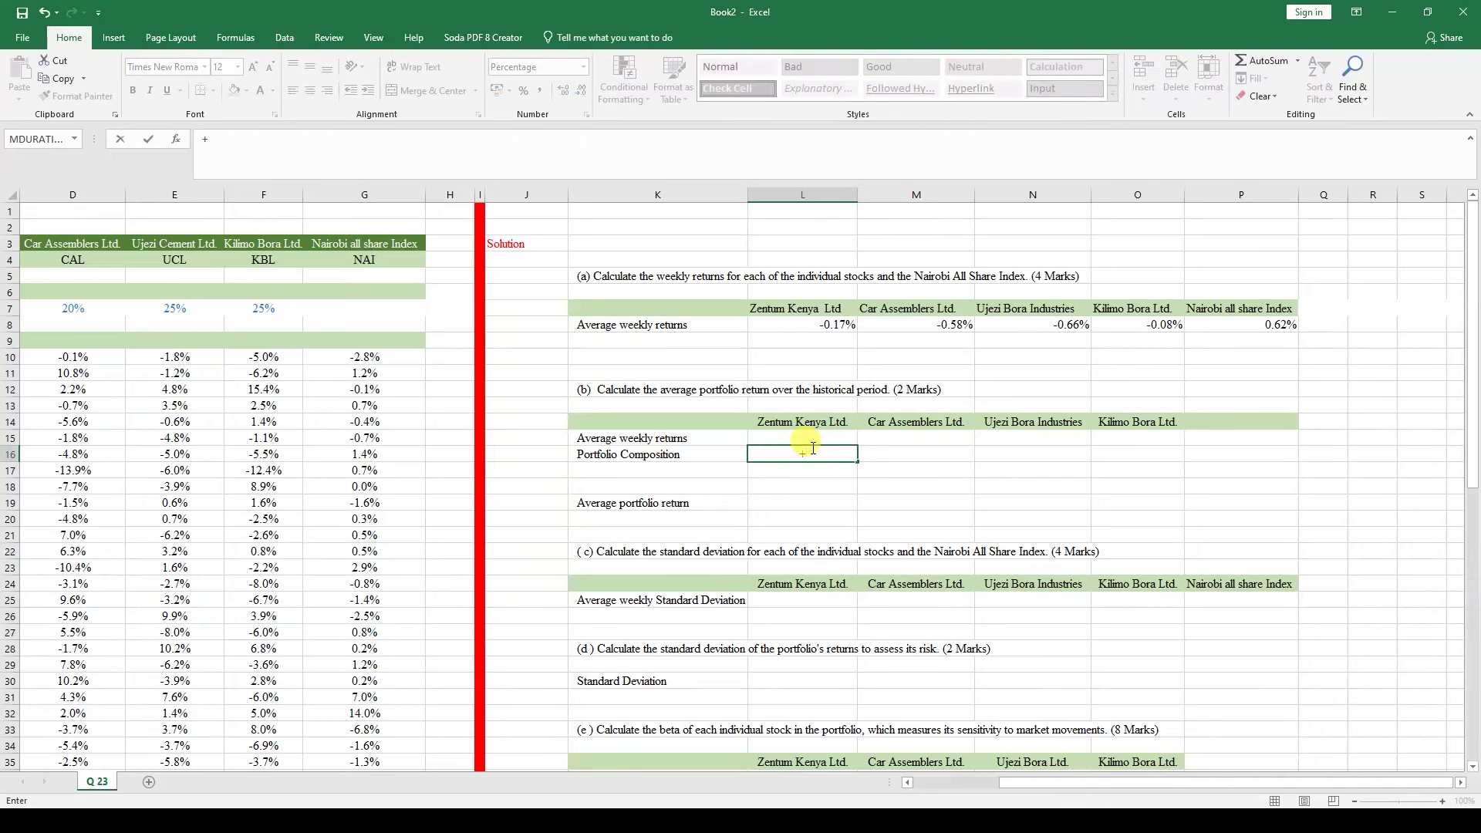
drag(1039, 785, 958, 788)
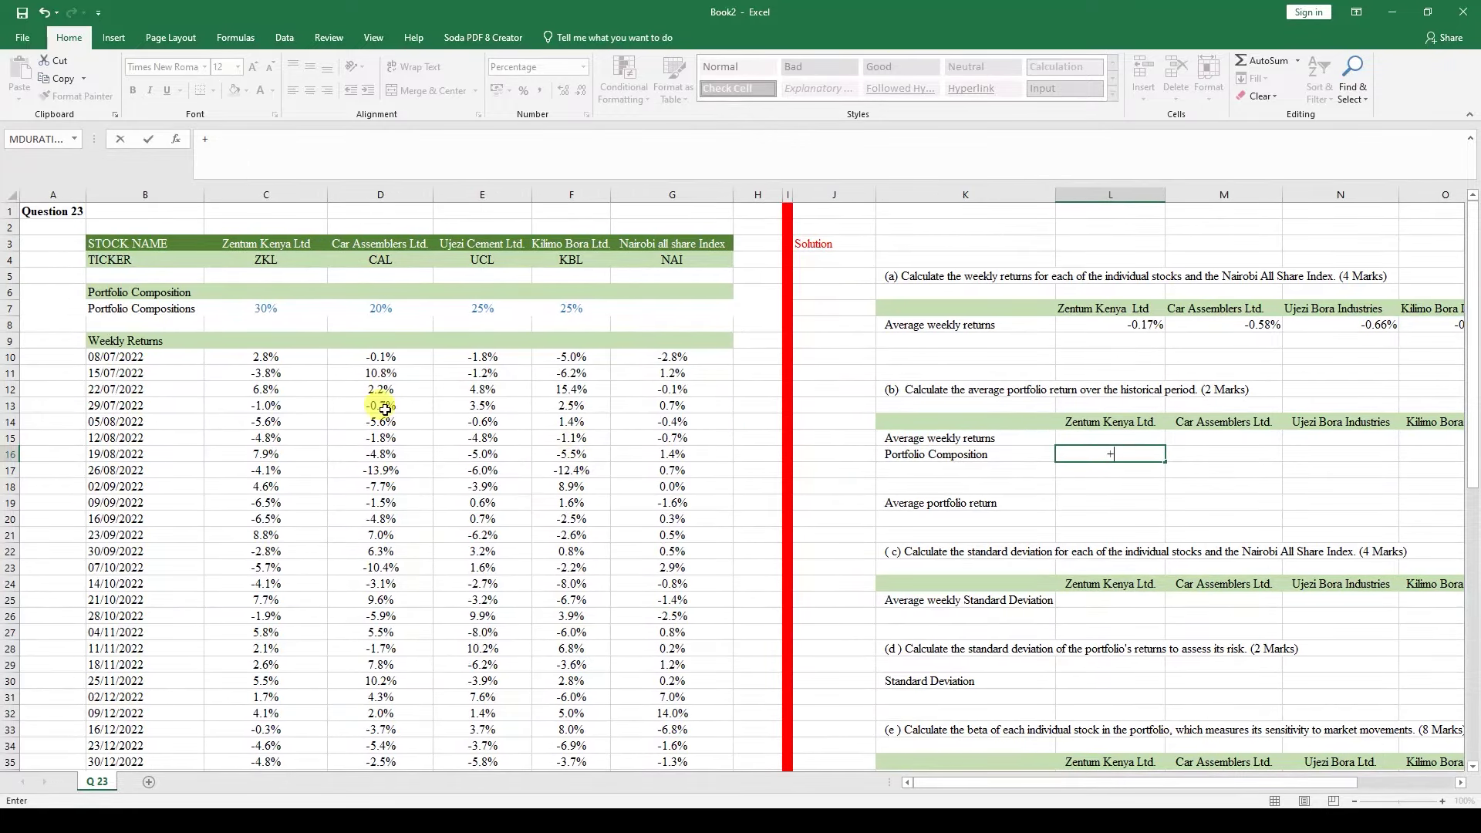
click(262, 311)
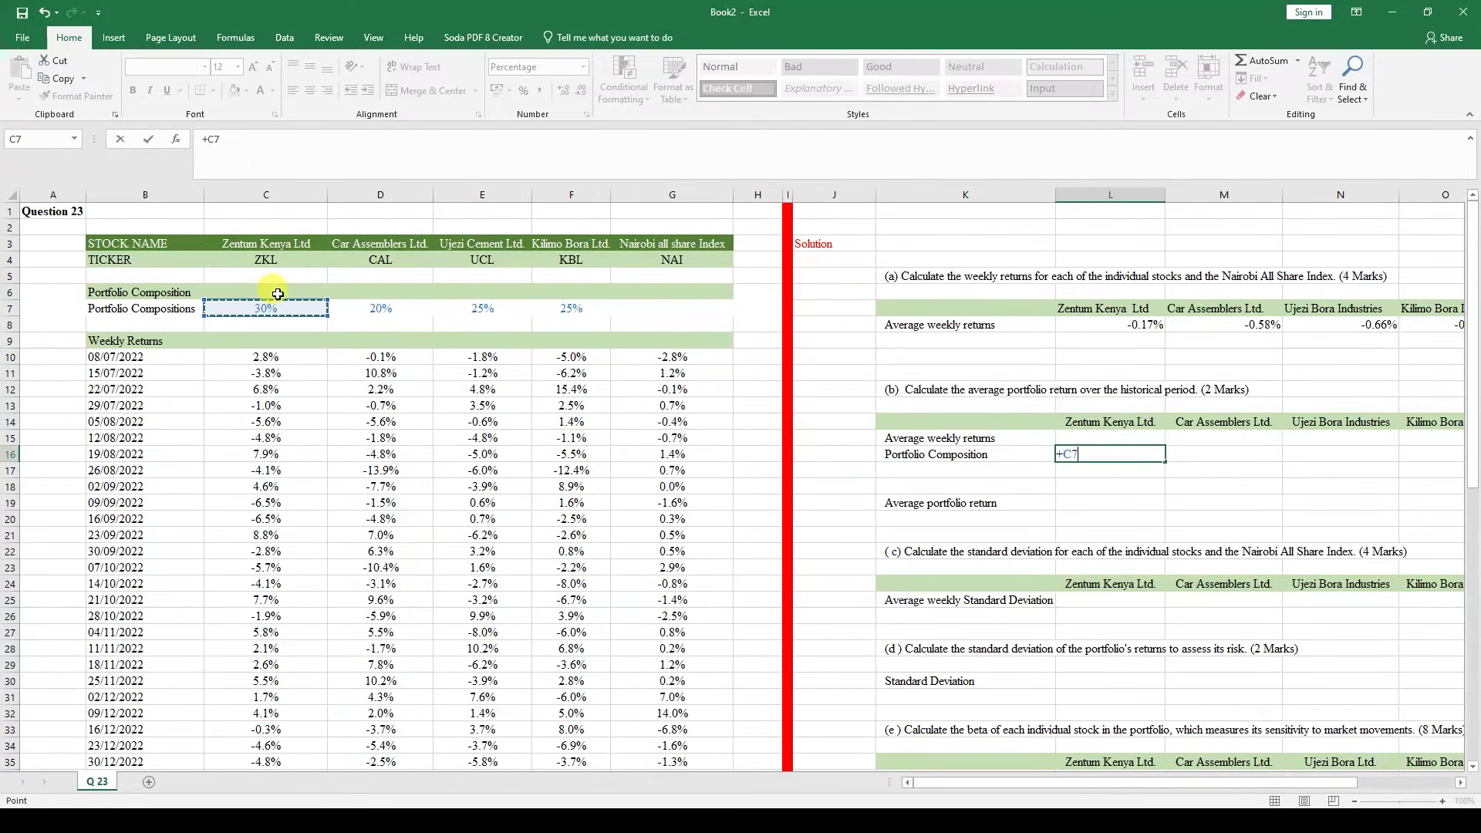
key(Return)
- Fill the Portfolio Composition link from L16 across the other three stocks to O16
click(1130, 454)
key(shift+Right)
key(shift+Right)
key(shift+Right)
key(shift+Right)
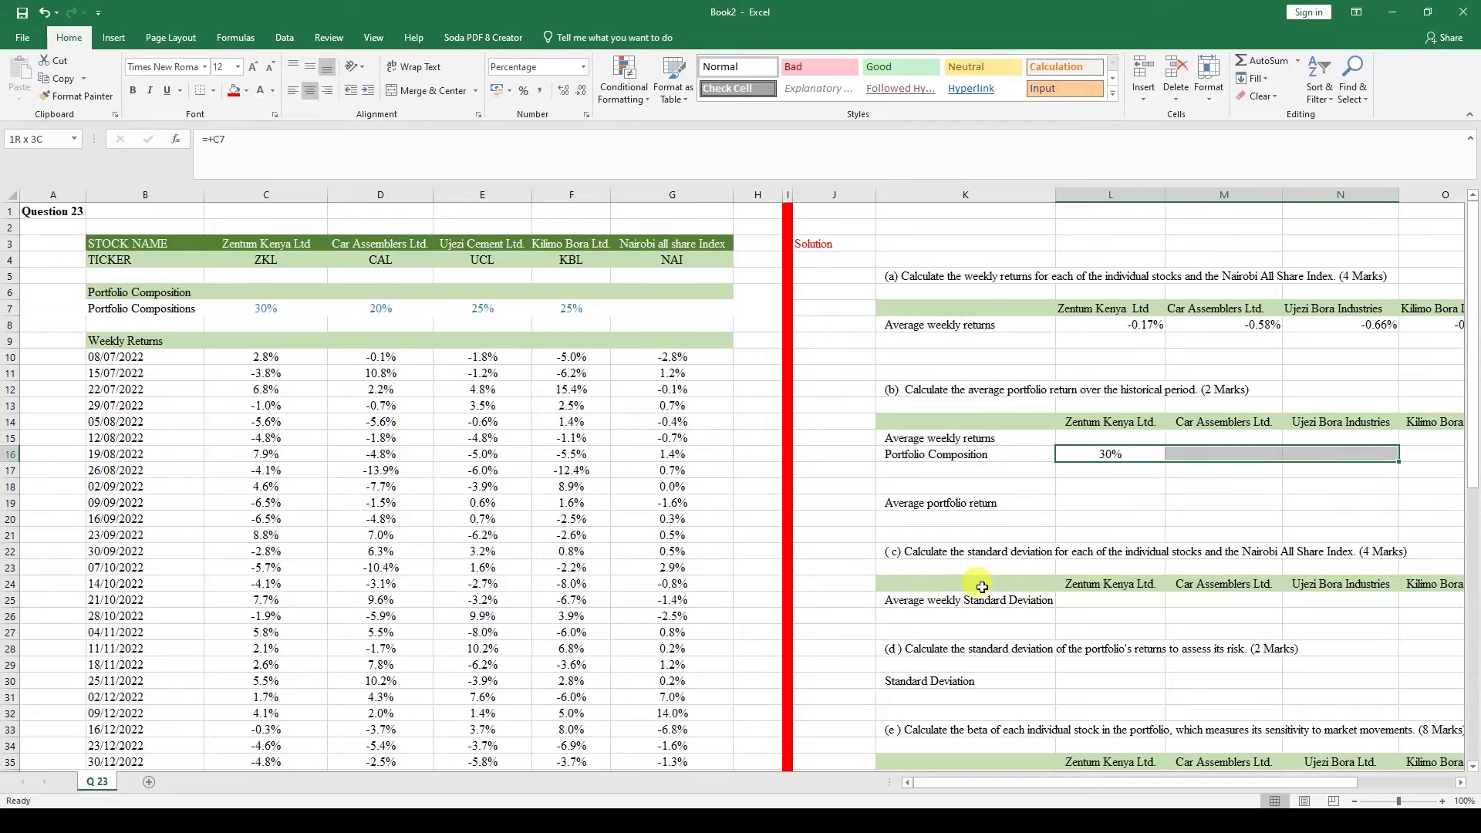
key(shift+Left)
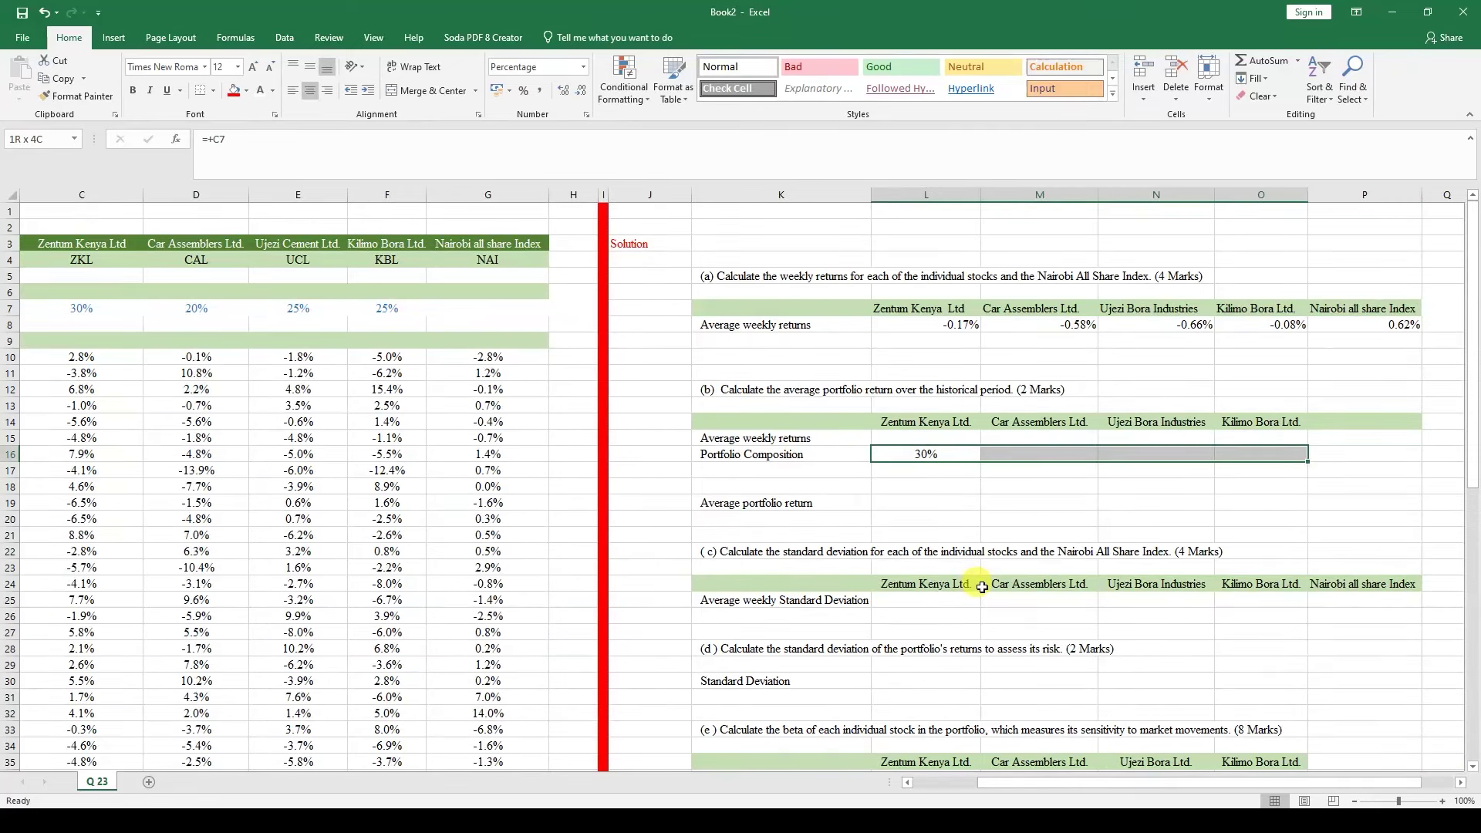
key(ctrl+r)
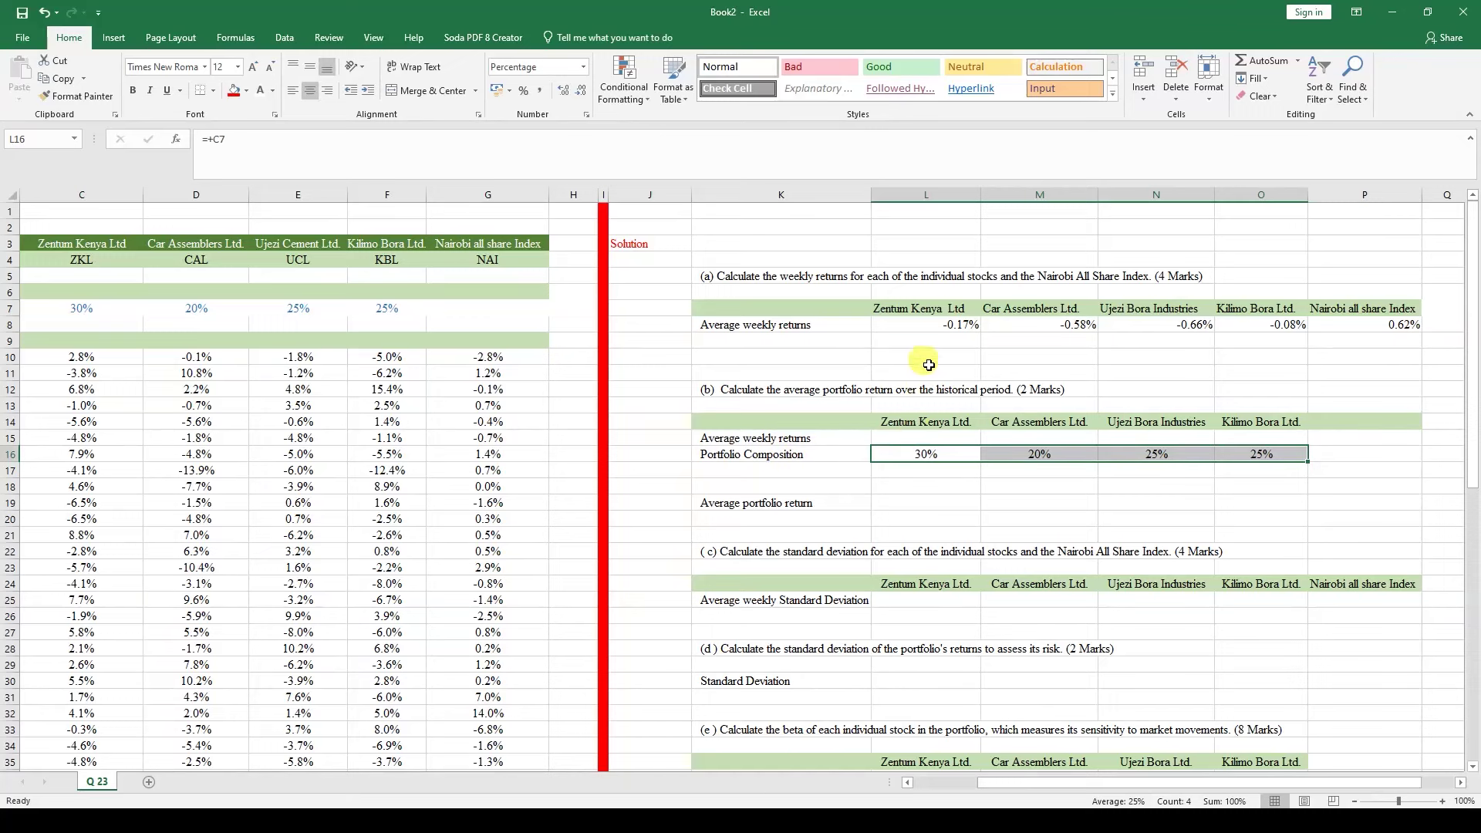
- Link Zentum Kenya Ltd.'s Average weekly returns cell L15 in part (b) to the average in L8
click(927, 437)
text(+)
key(Up)
key(Up)
key(Up)
key(Up)
key(Up)
key(Up)
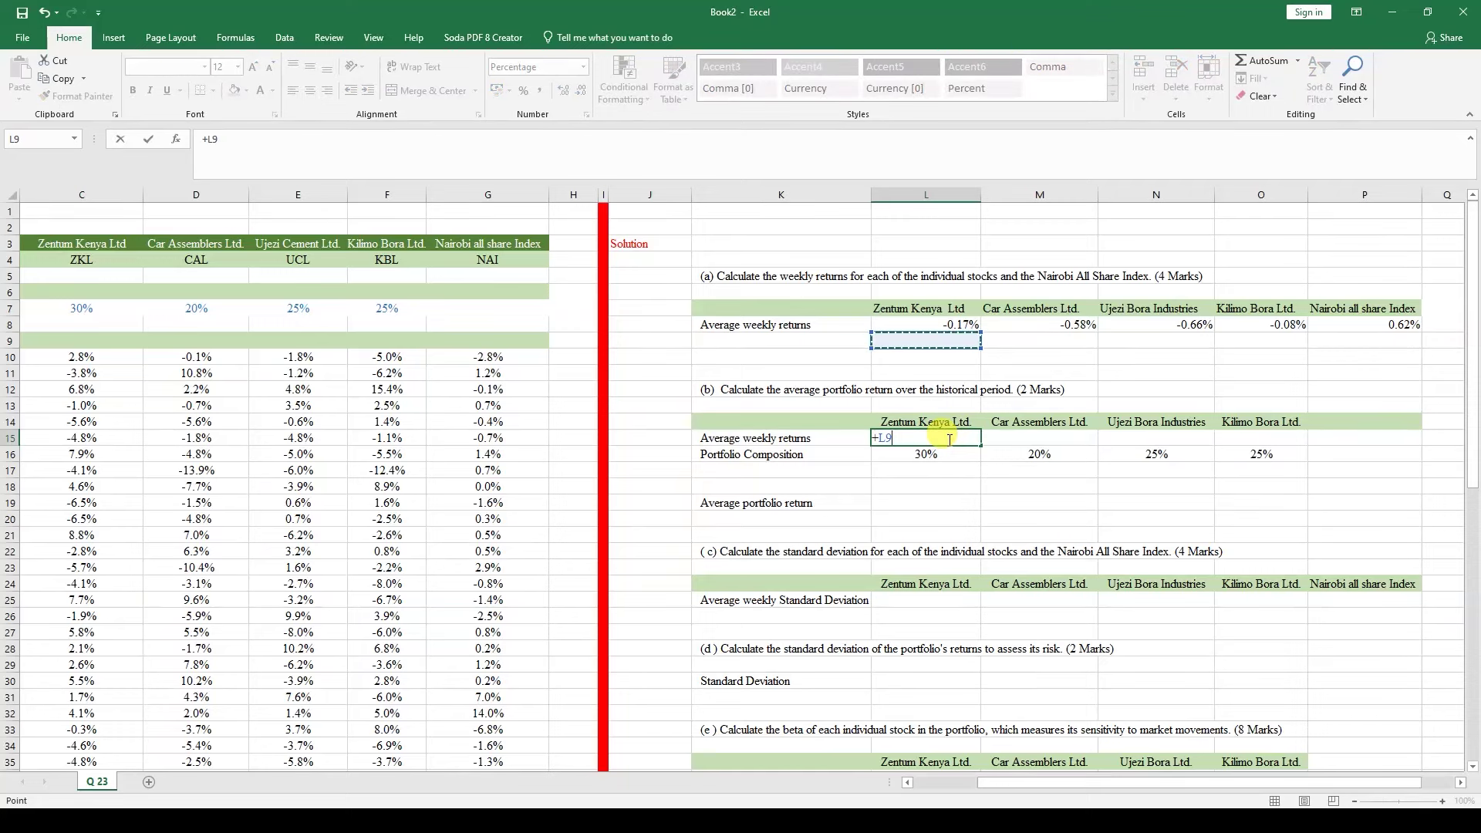
key(Up)
key(Return)
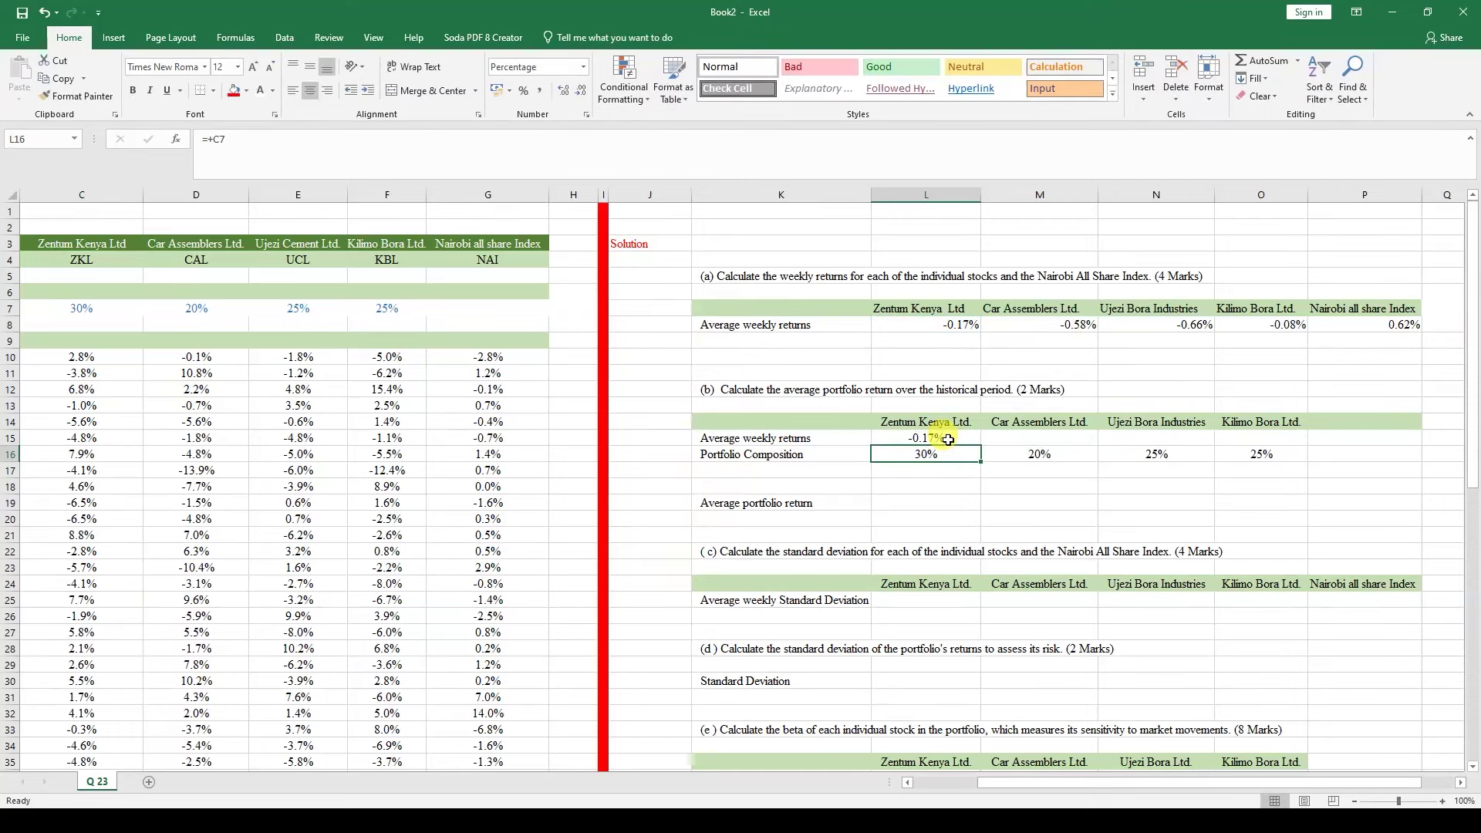
- Fill the Average weekly returns link from L15 across the remaining stocks to O15
click(947, 439)
key(shift+Right)
key(shift+Right)
key(shift+Right)
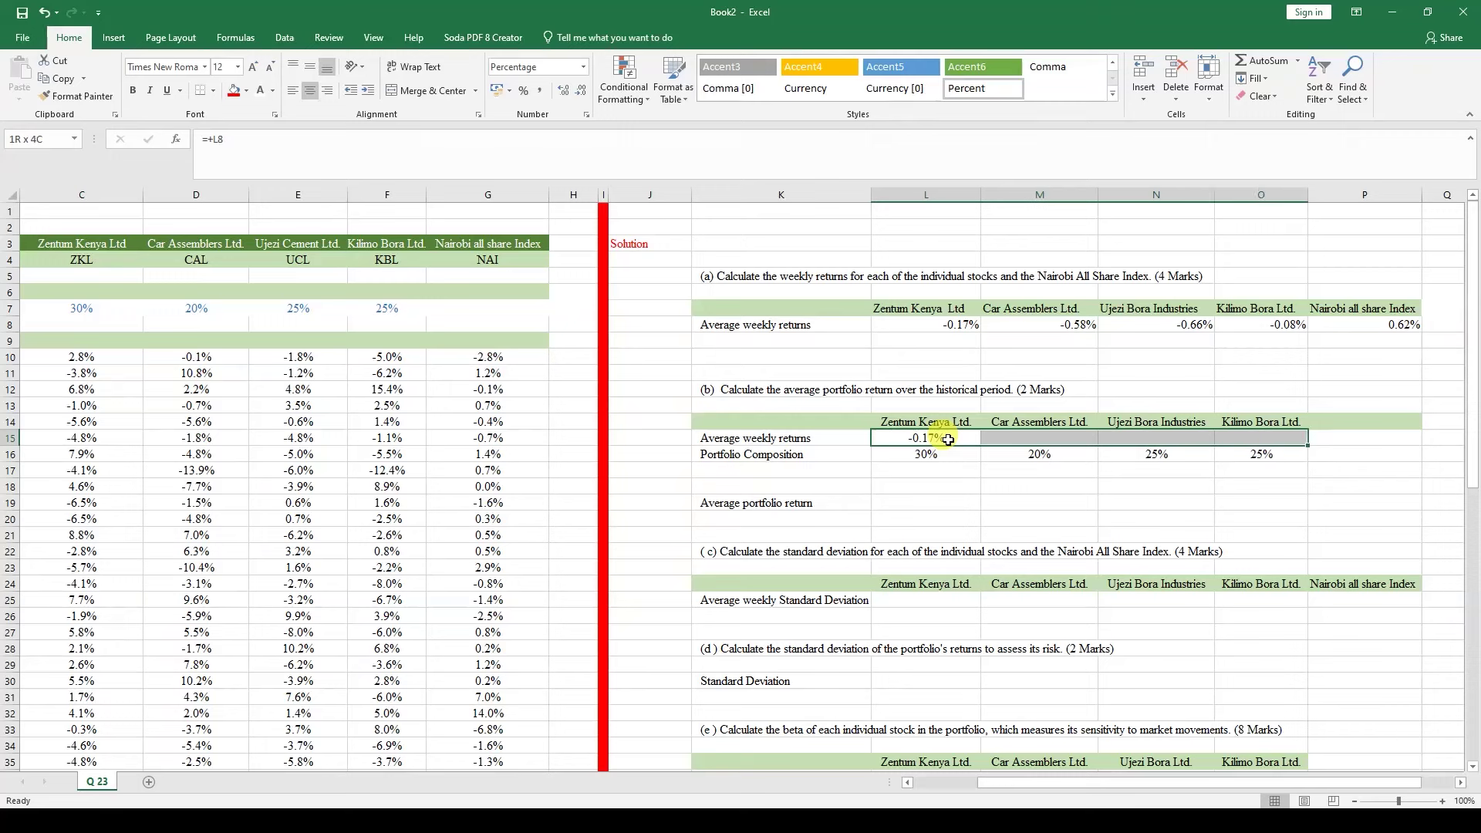
key(ctrl+r)
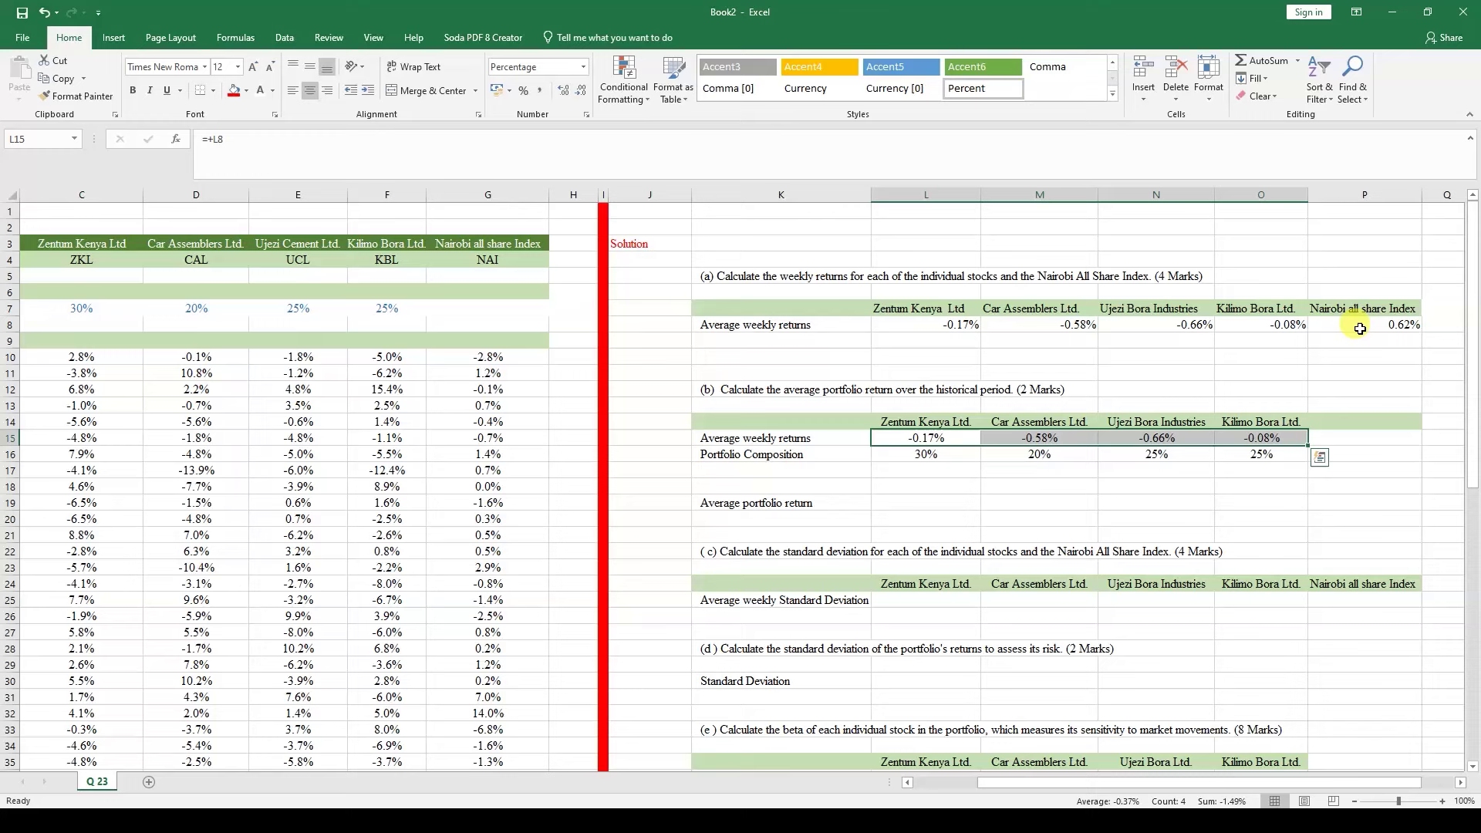
- Start the Average portfolio return formula in L19 with weight times average return for the first two stocks: +(L16*L15)+(M16*M15)
drag(934, 455, 1214, 457)
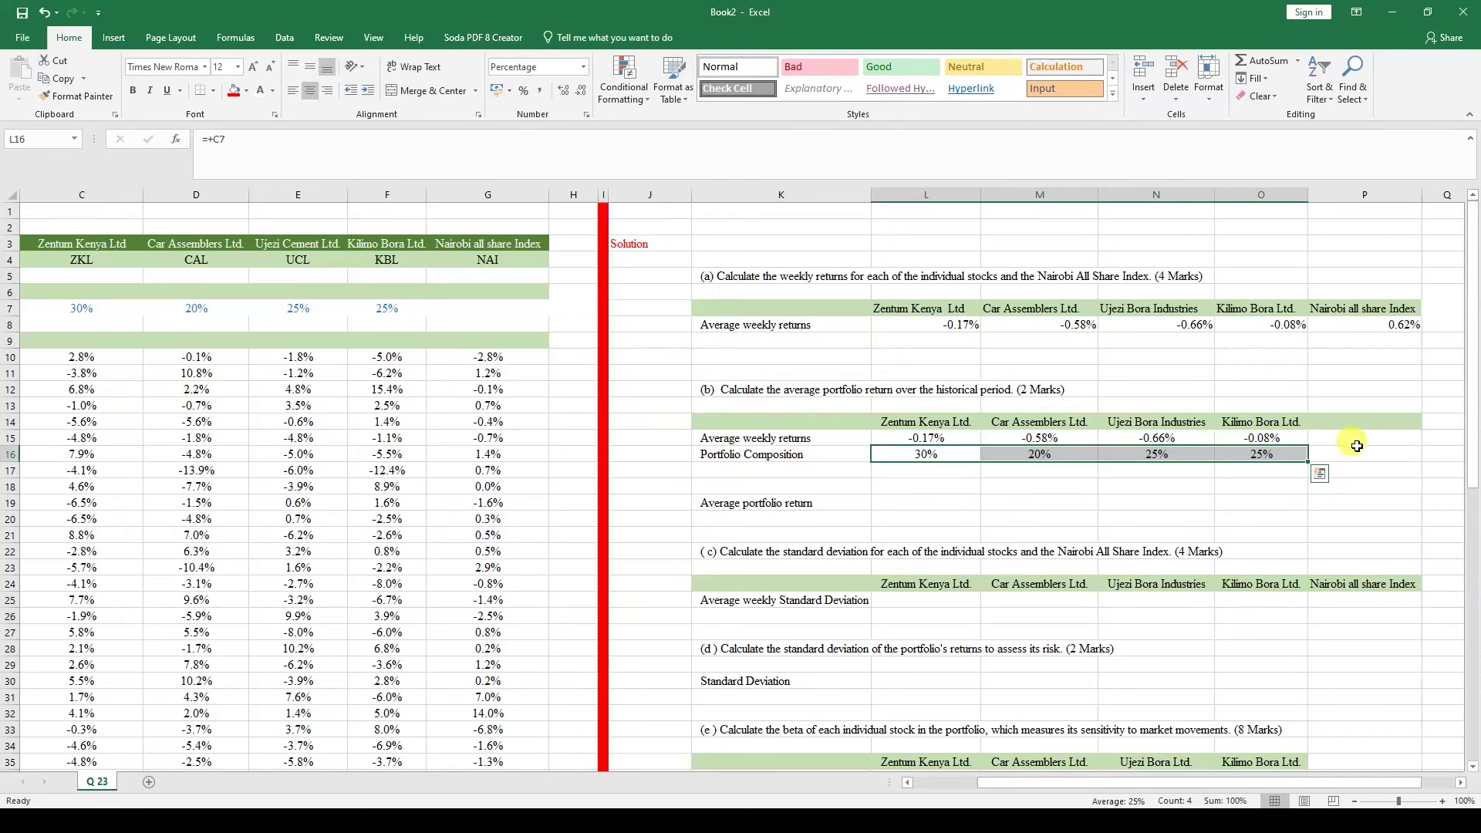
click(956, 502)
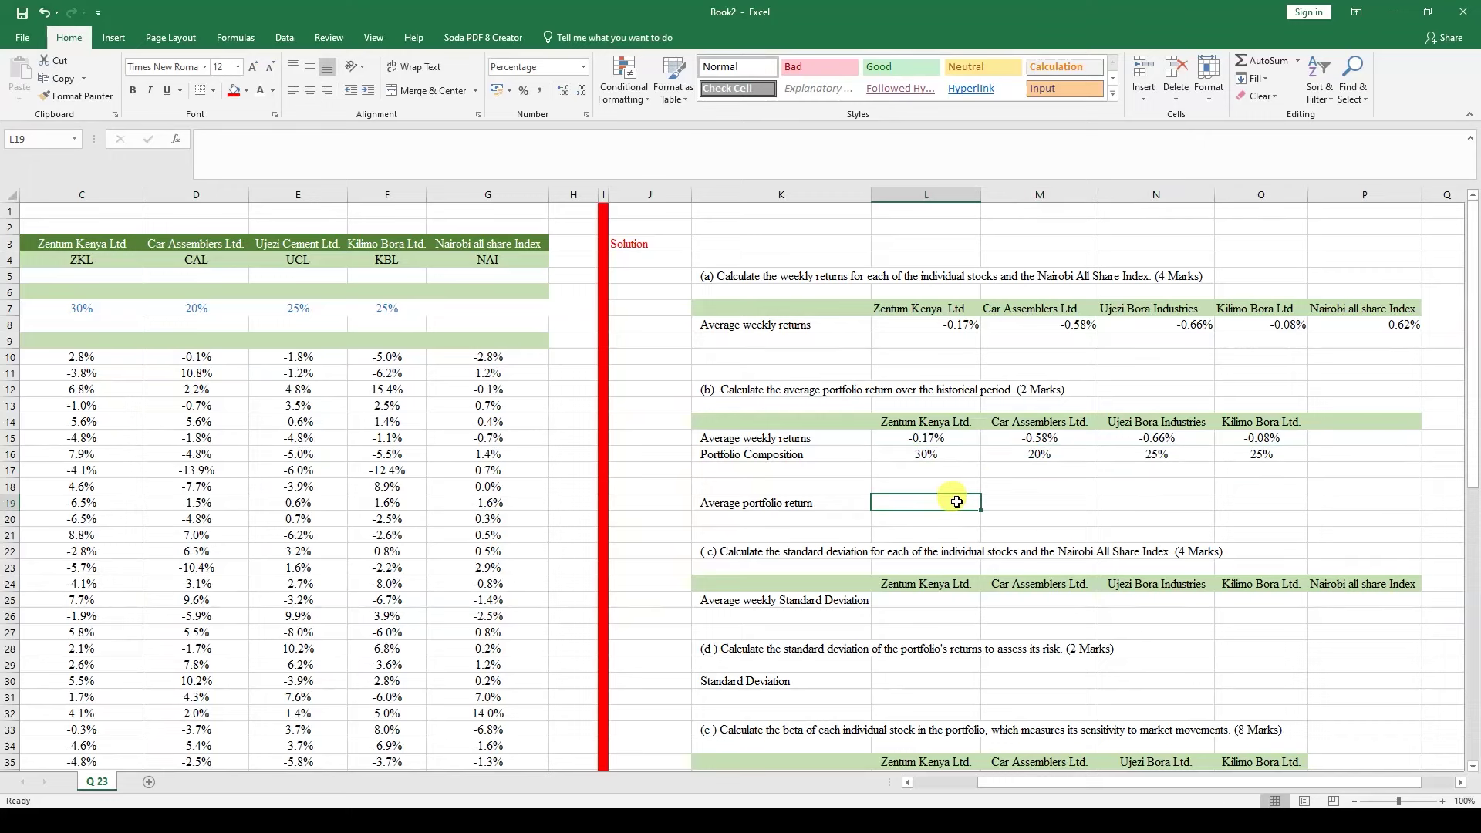
text(+)
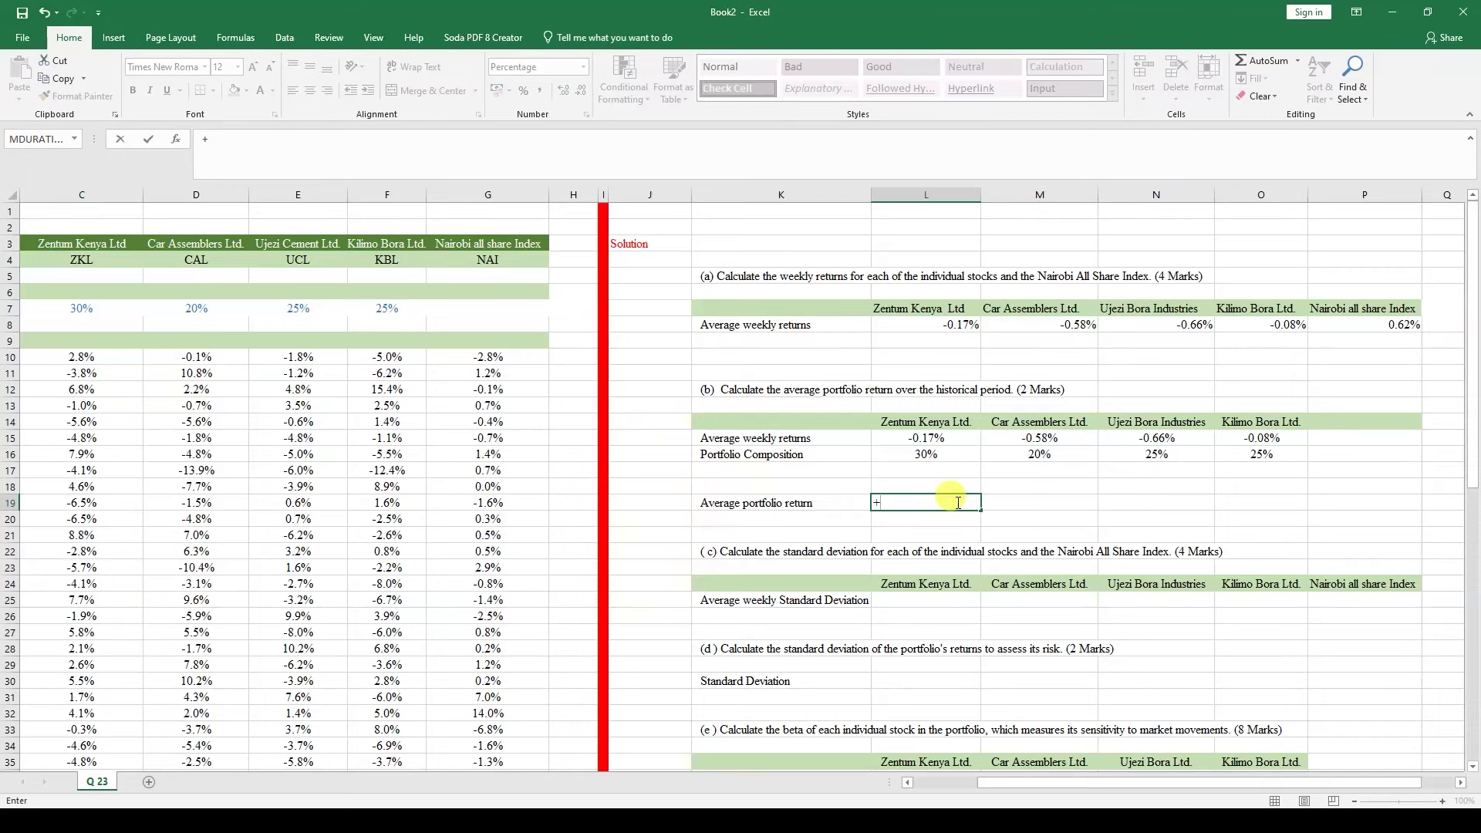
text(()
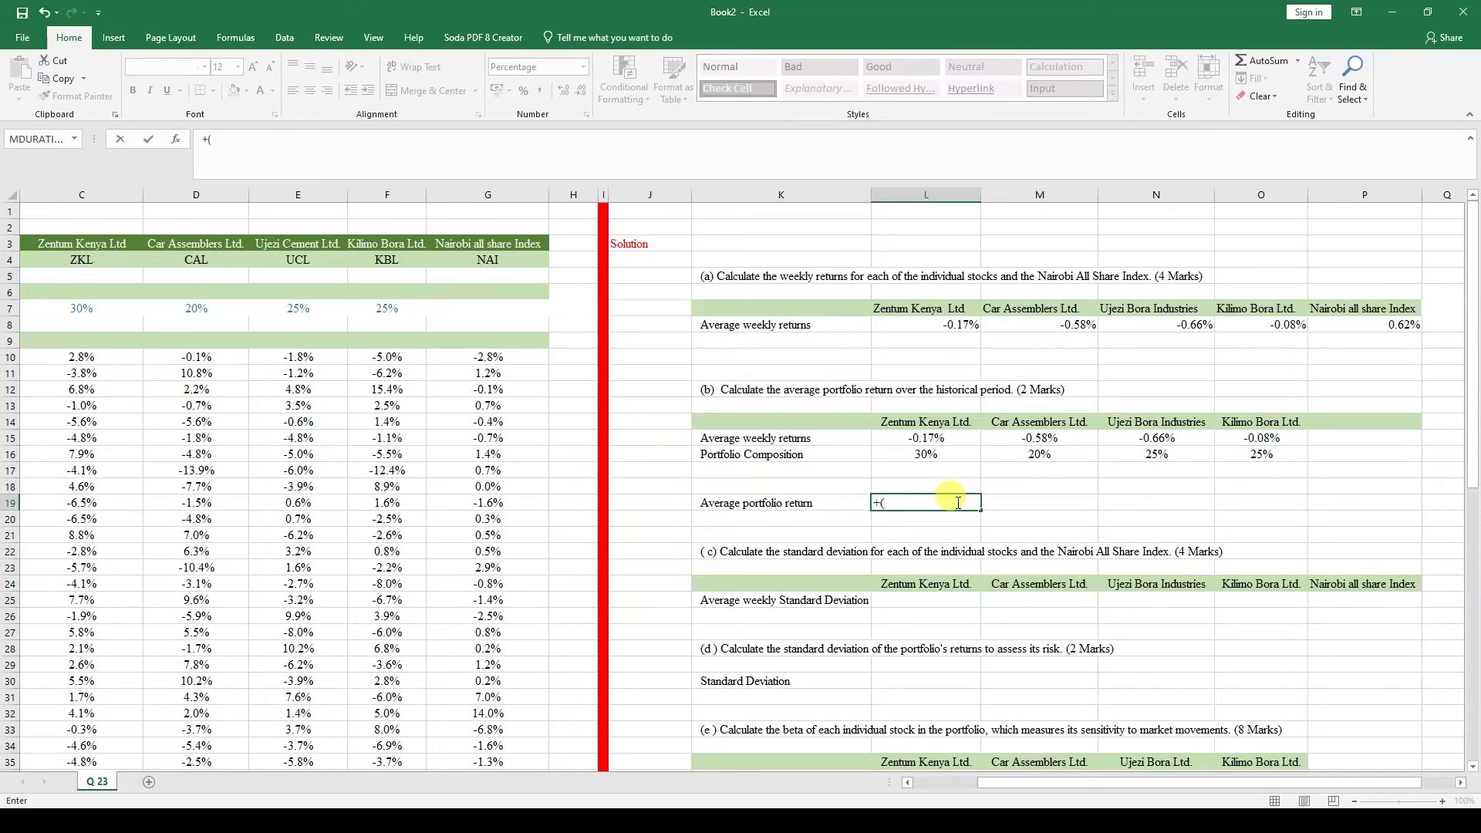
click(954, 452)
text(*)
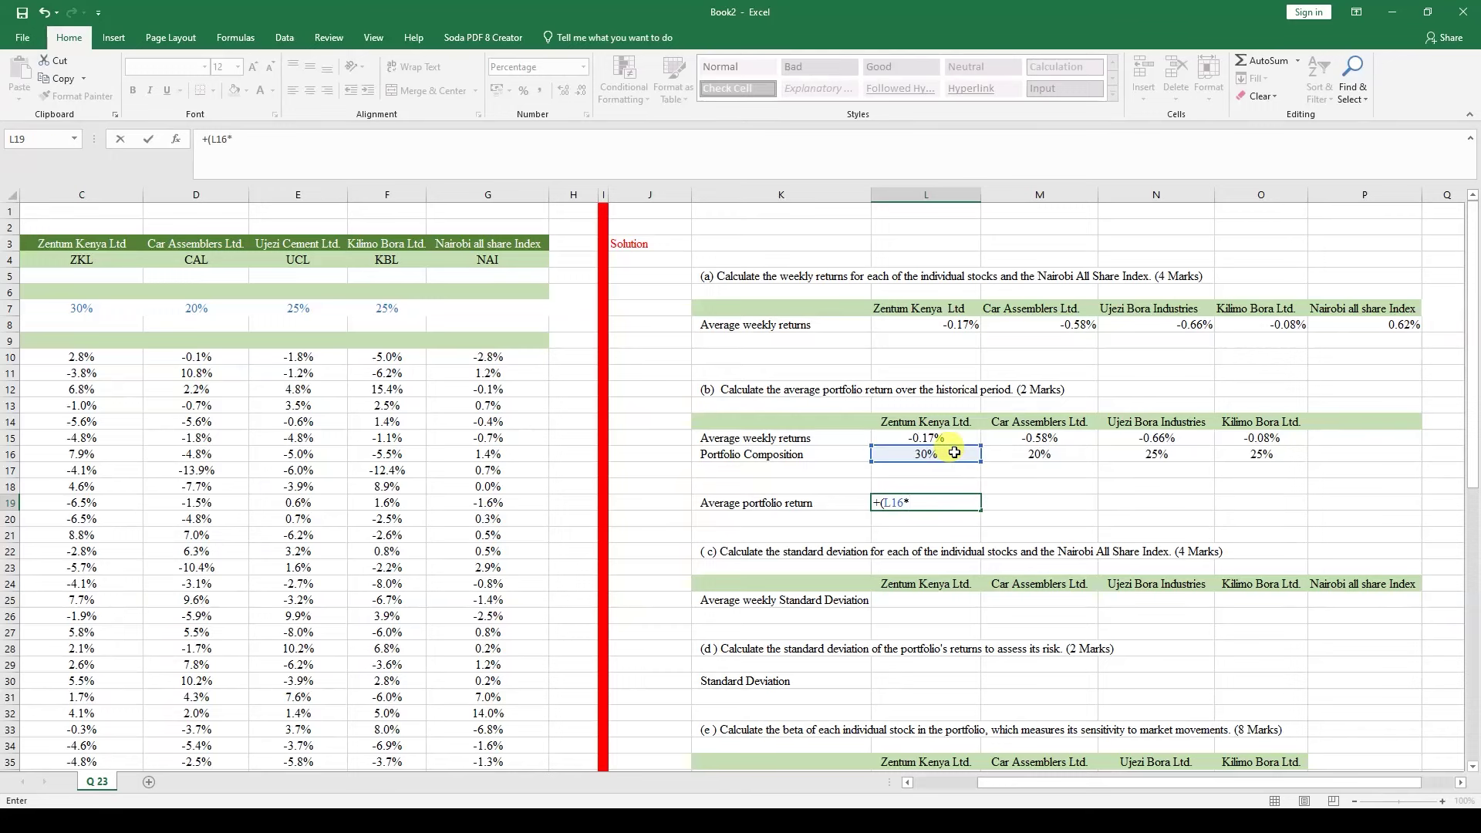
click(948, 429)
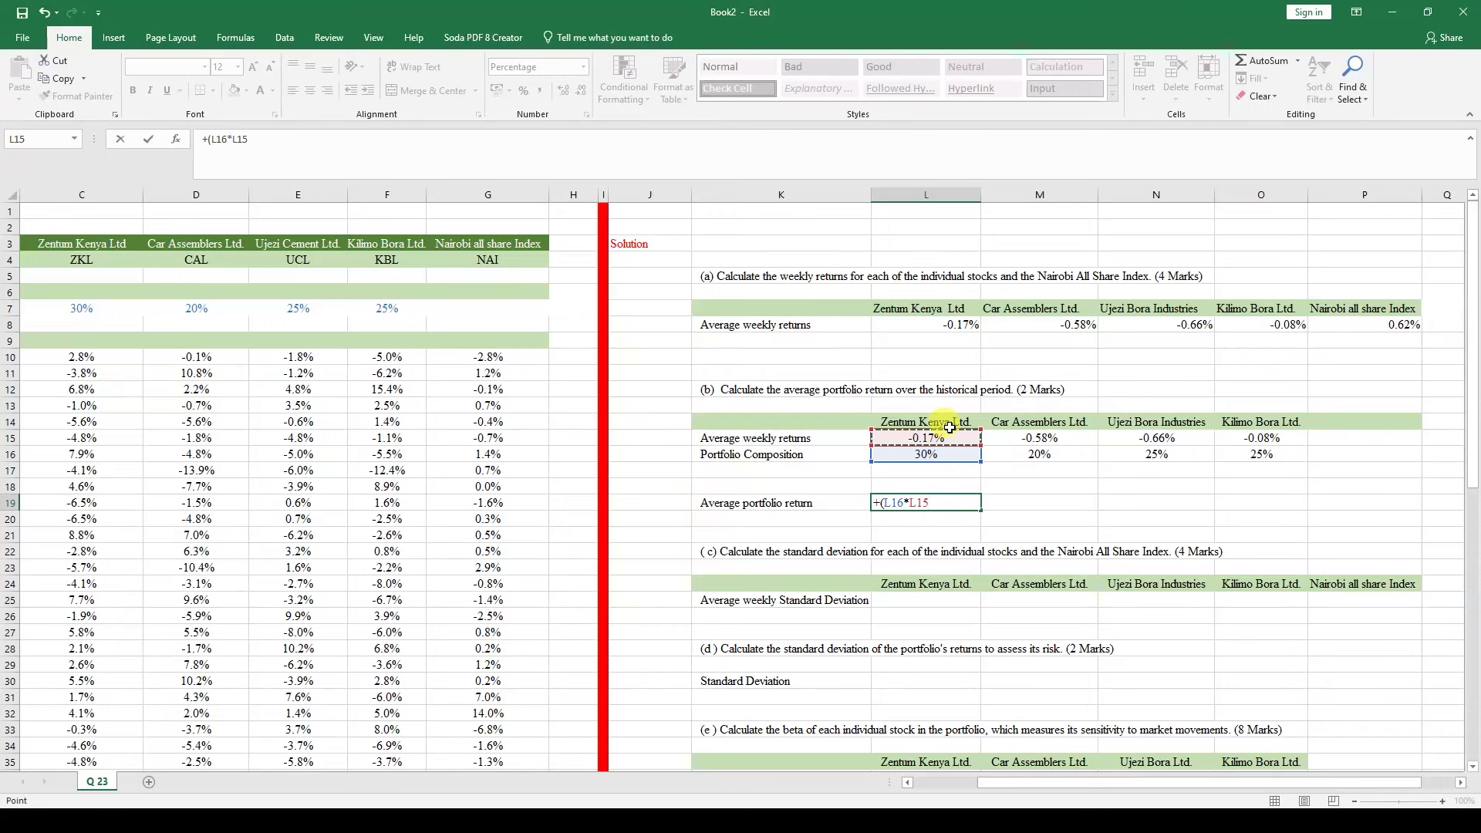
text()+()
click(1037, 451)
text(*)
click(1070, 436)
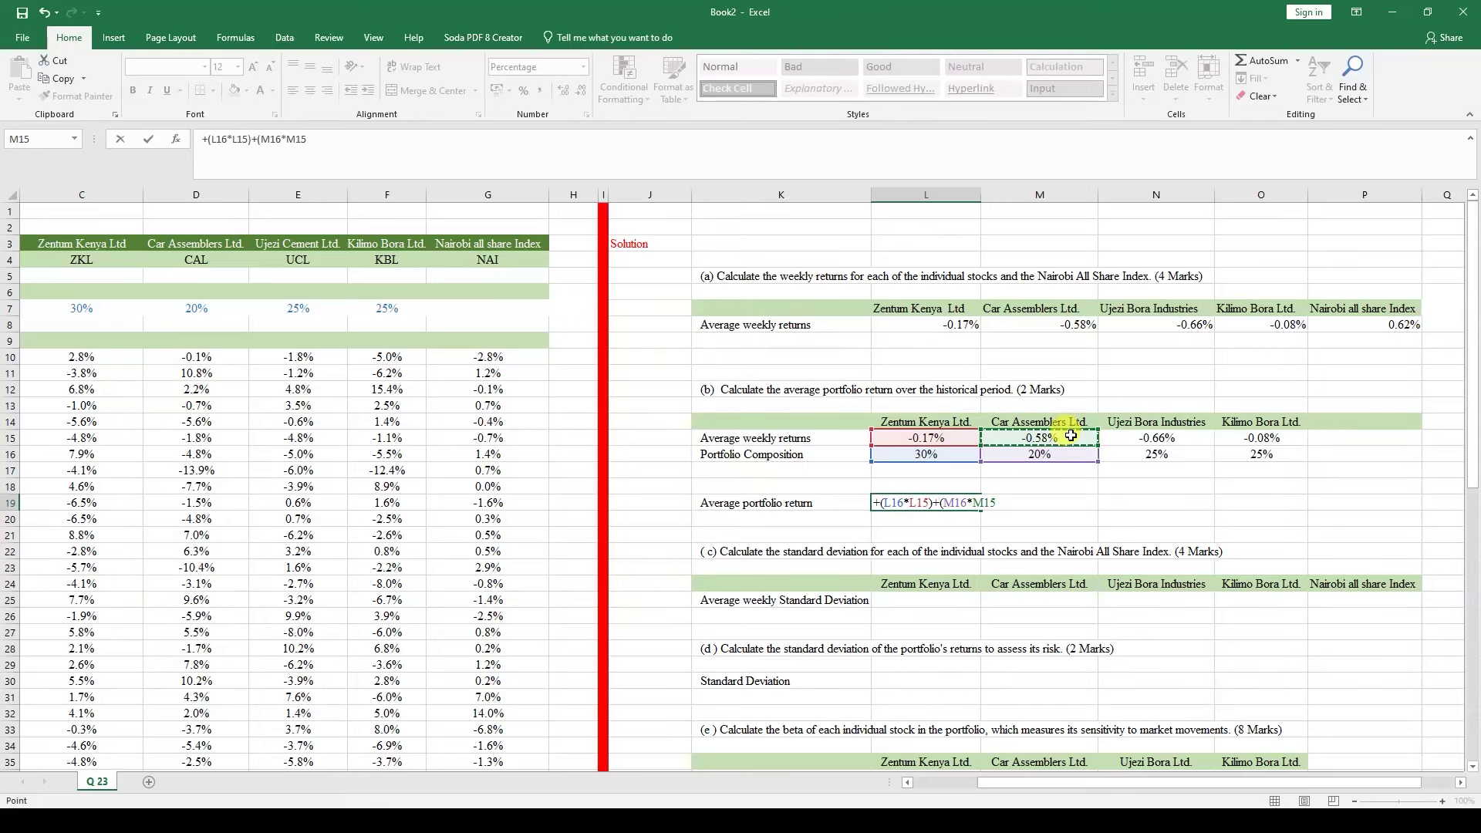
- Extend the L19 formula with the weight-times-return products N16*N15 and O16*O15 for Ujezi Bora Industries and Kilimo Bora Ltd
text()+()
click(1163, 449)
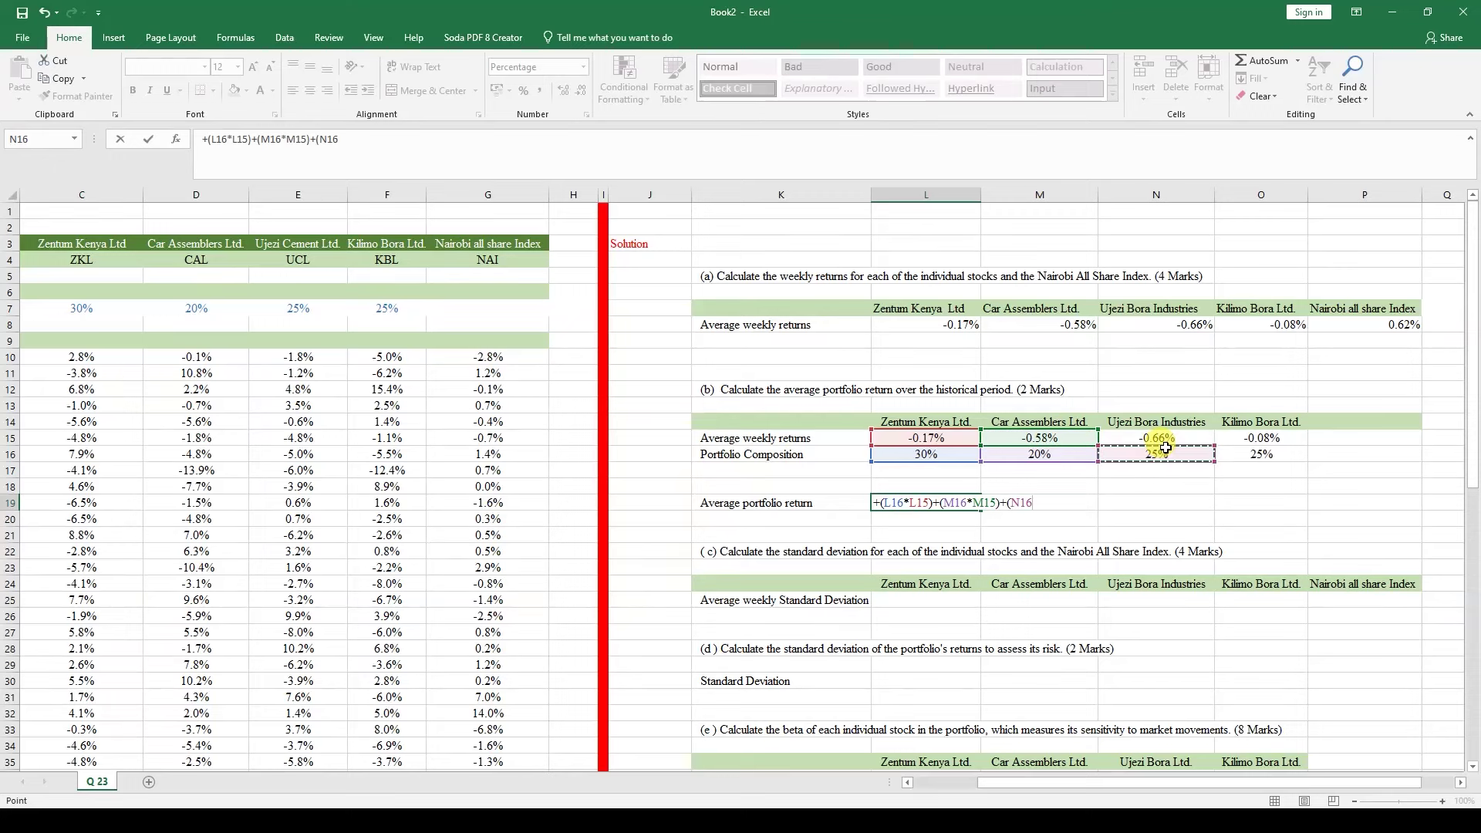
text(*)
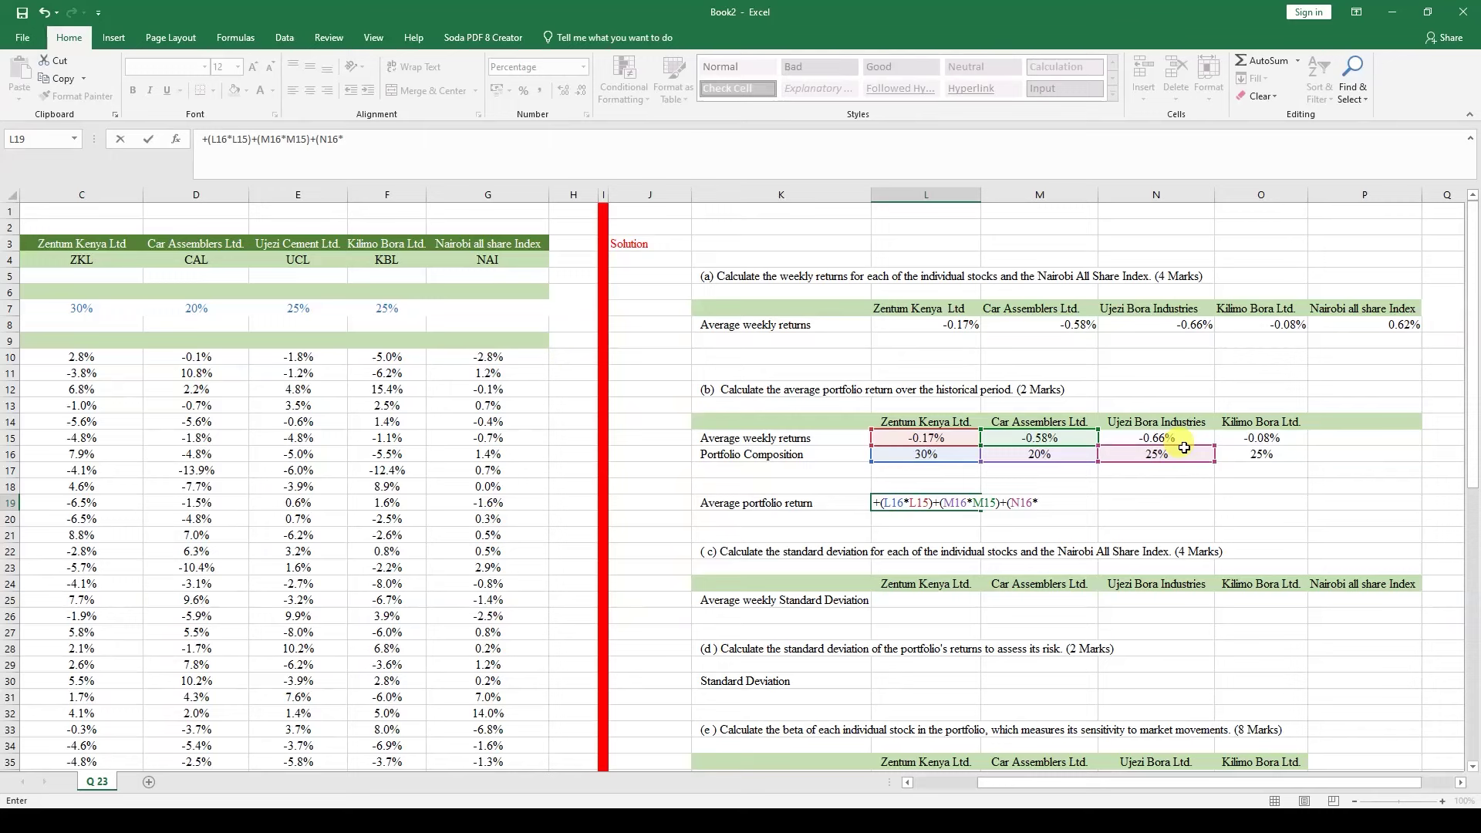
click(1166, 434)
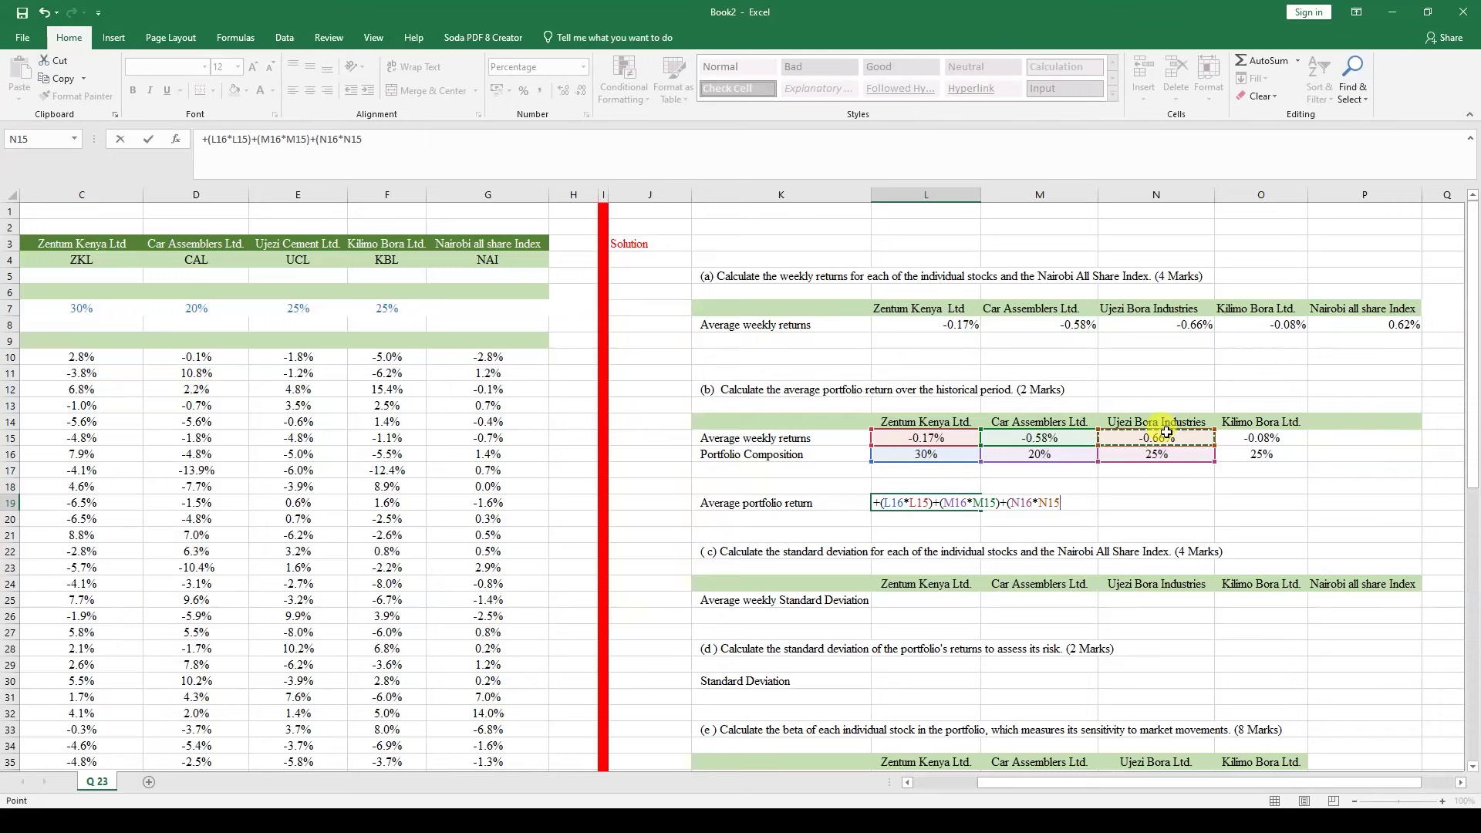
text()+)
click(1259, 453)
text(*)
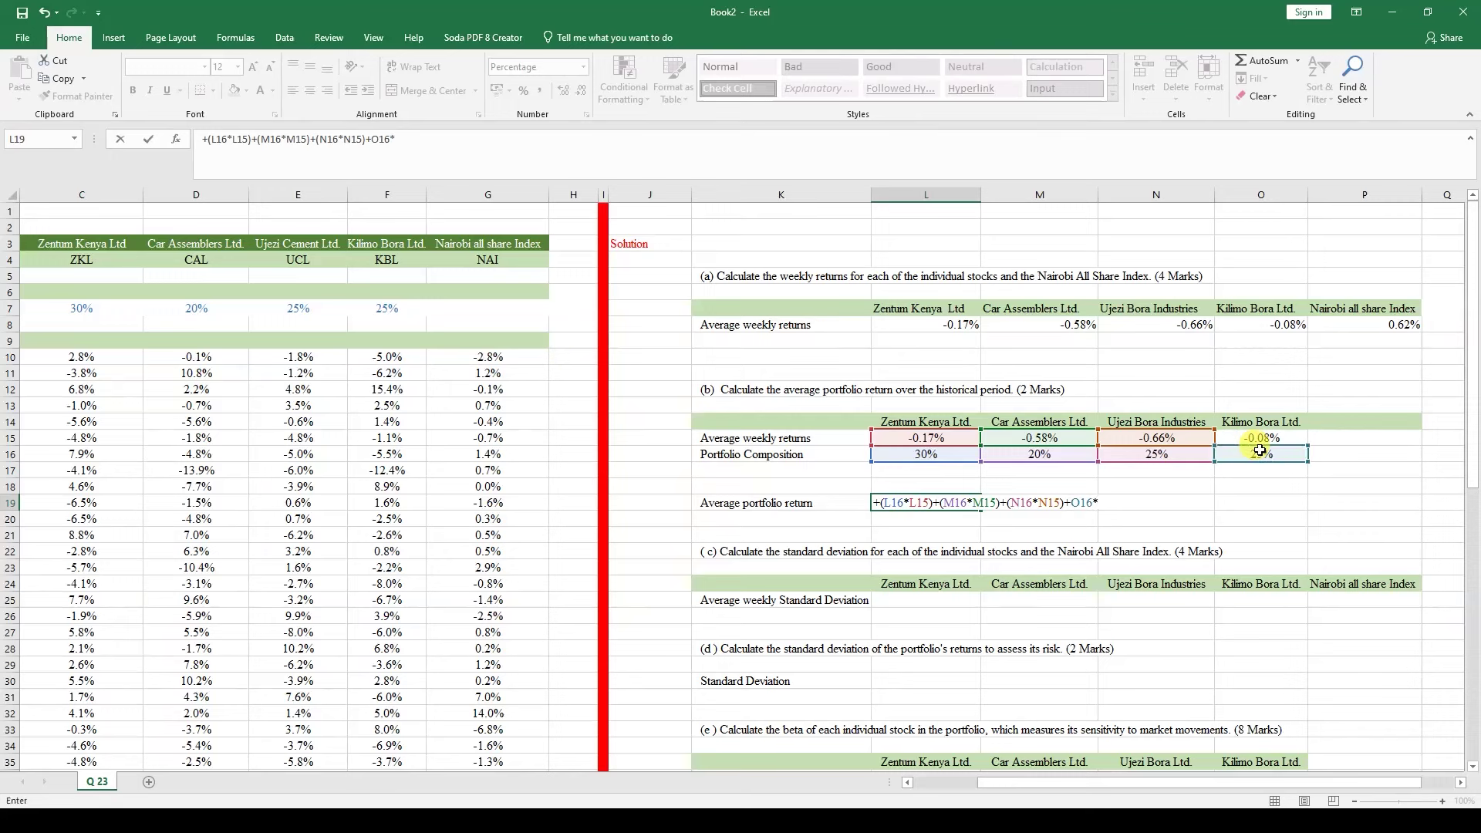
click(1271, 425)
click(1272, 436)
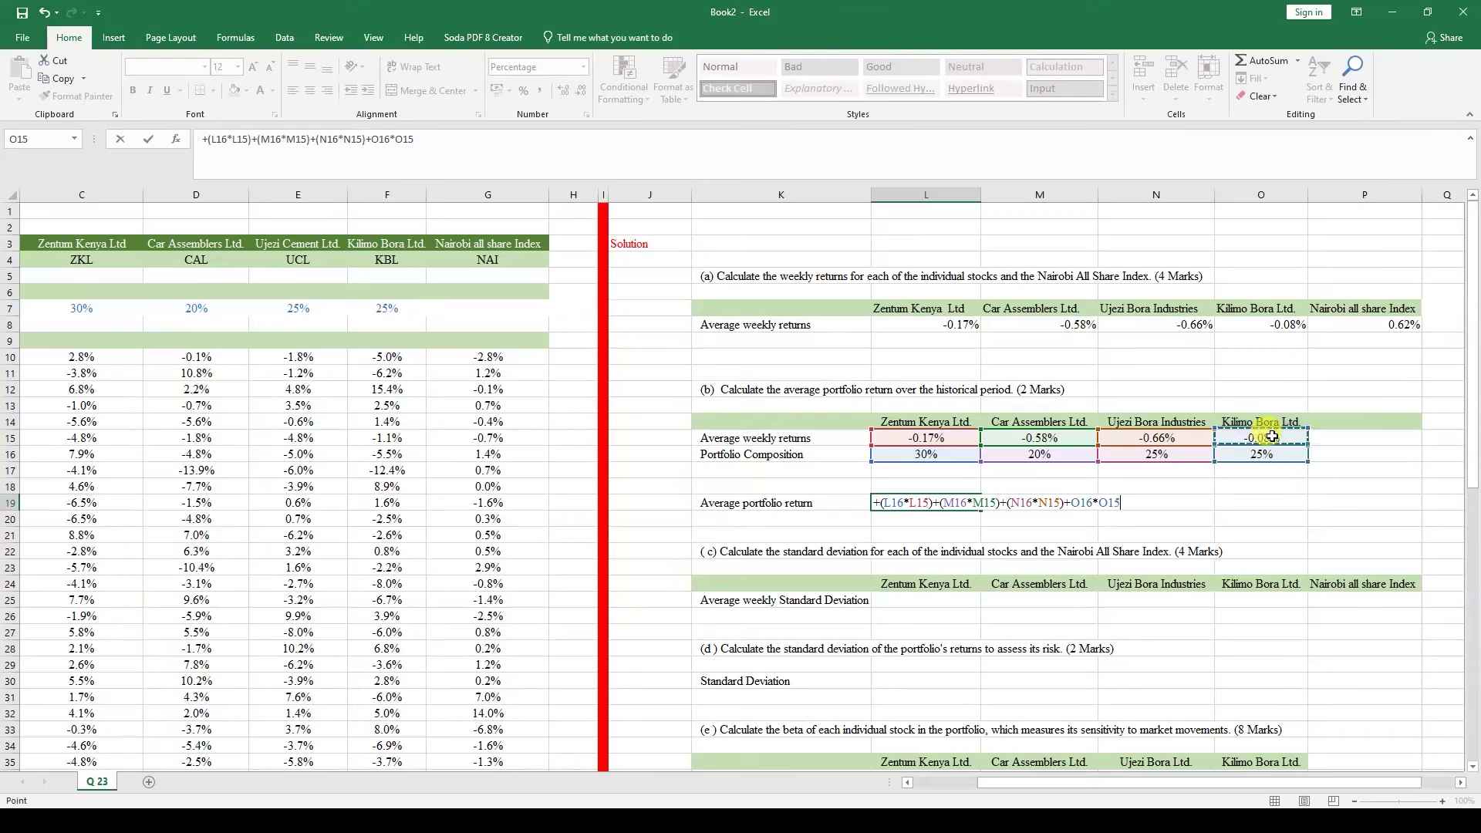
text())
key(Return)
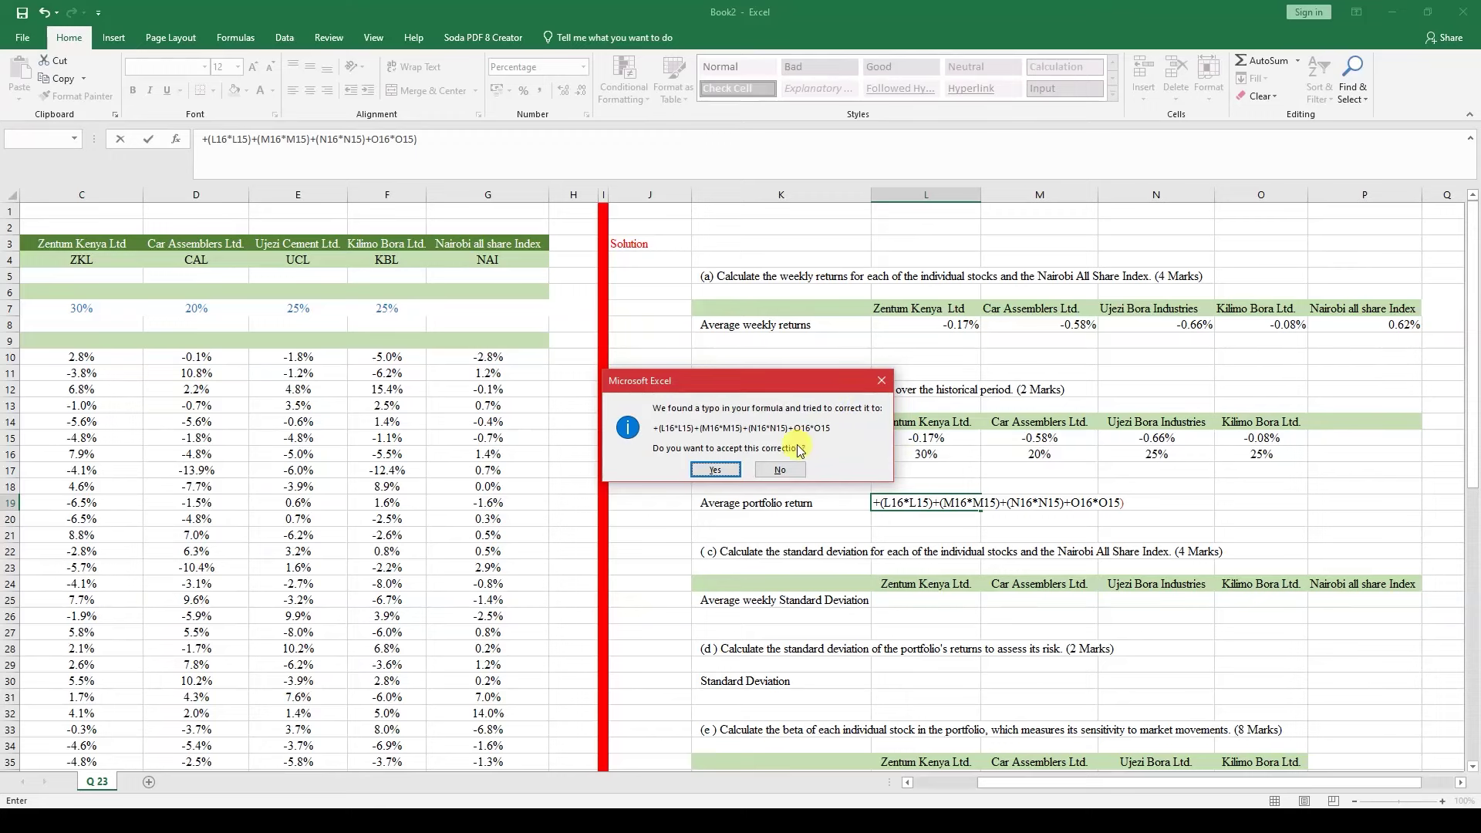
- Decline the suggested correction and add the missing opening bracket before O16, completing the L19 formula with +(O16*O15)
click(883, 381)
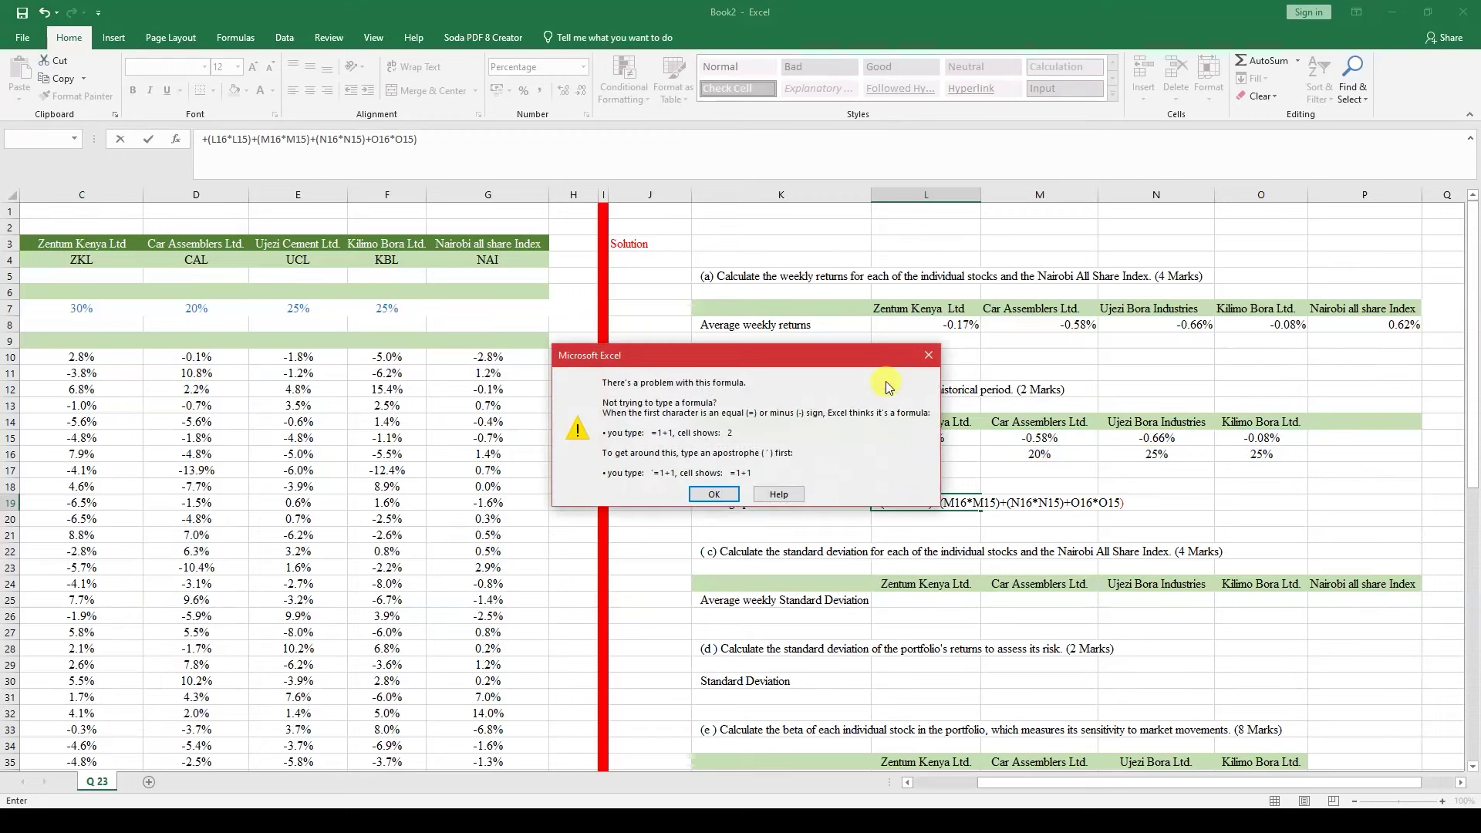
click(713, 493)
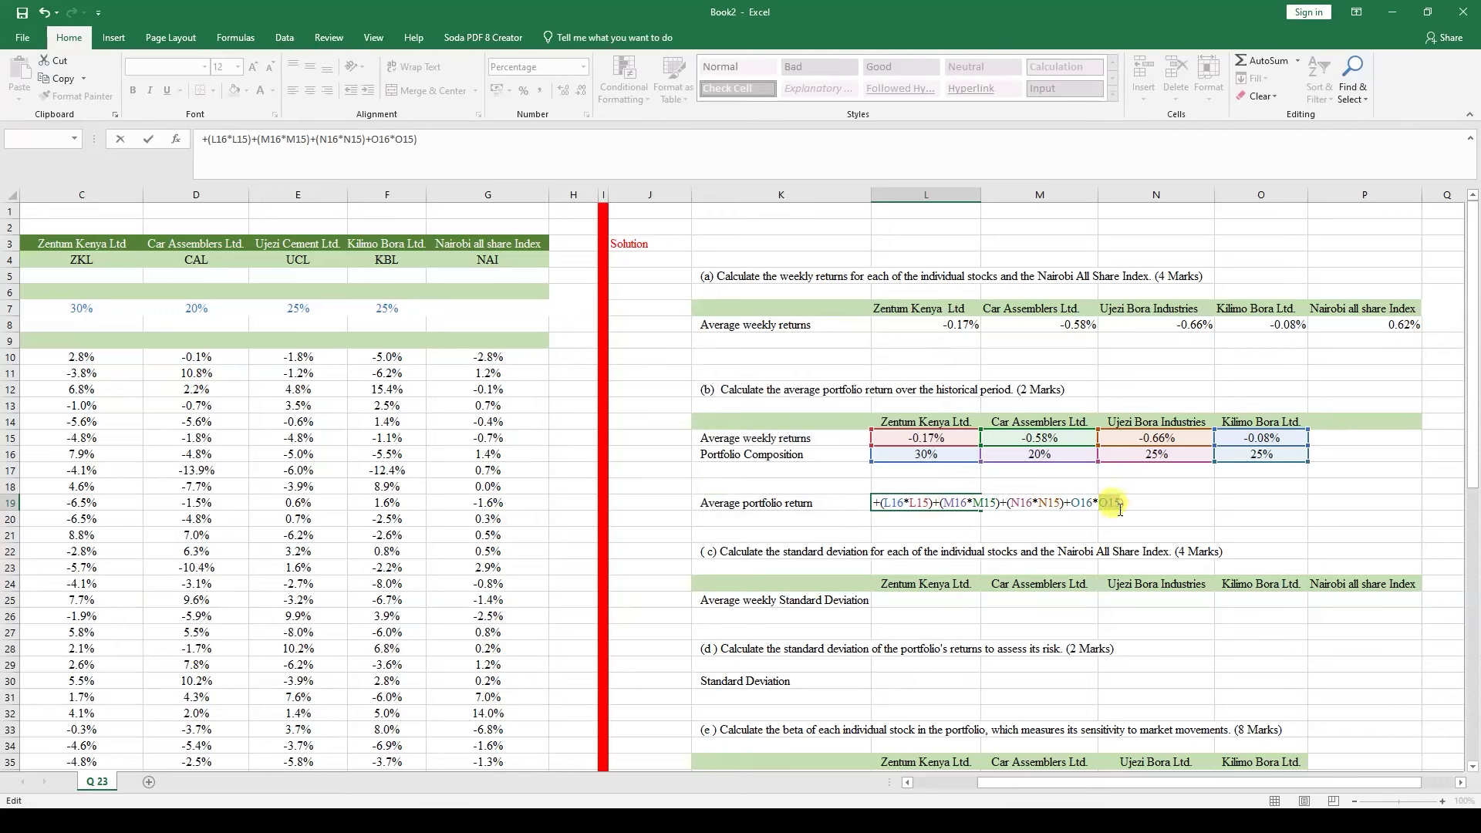
click(1073, 502)
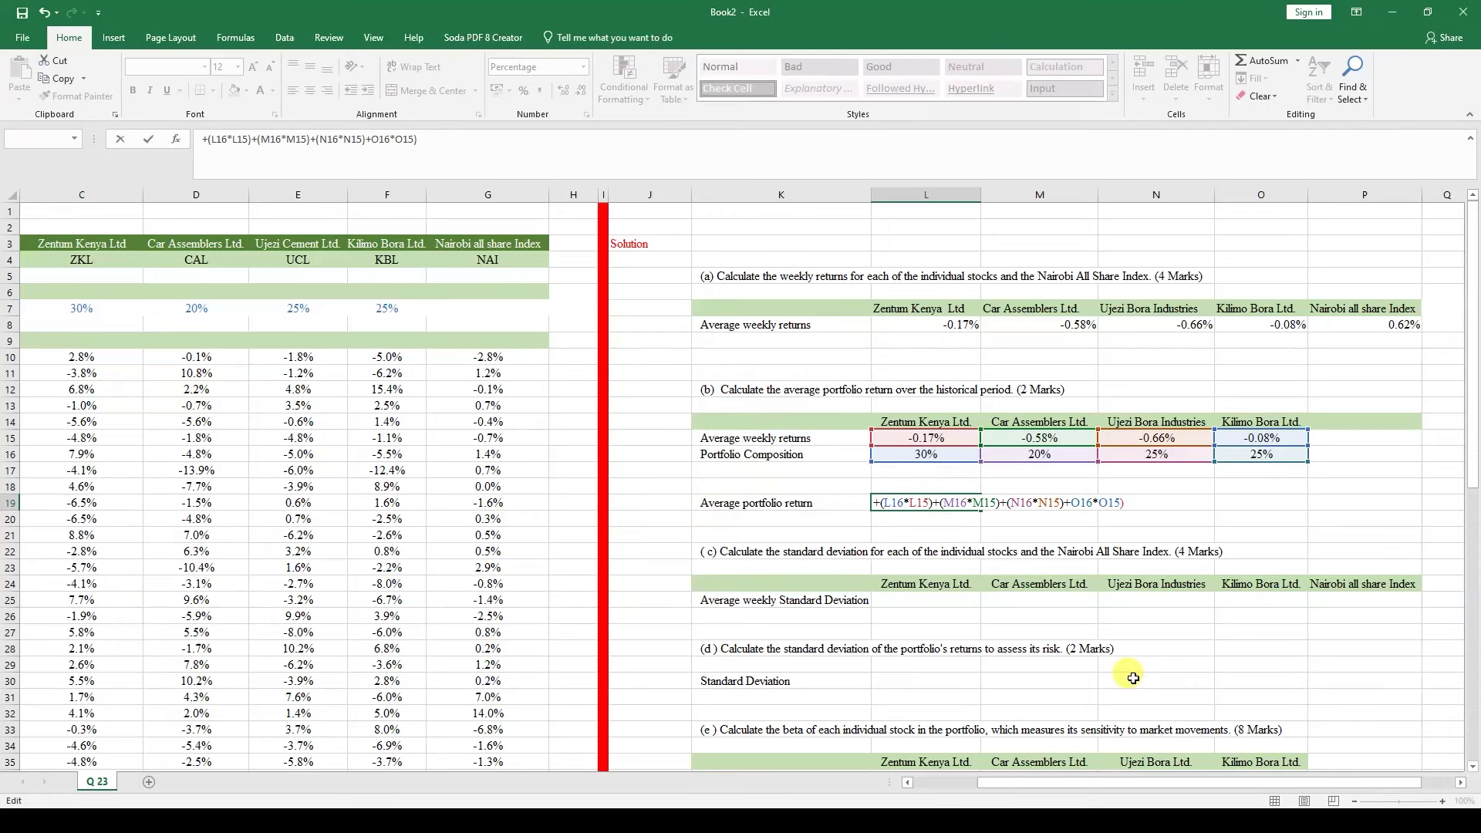
text(()
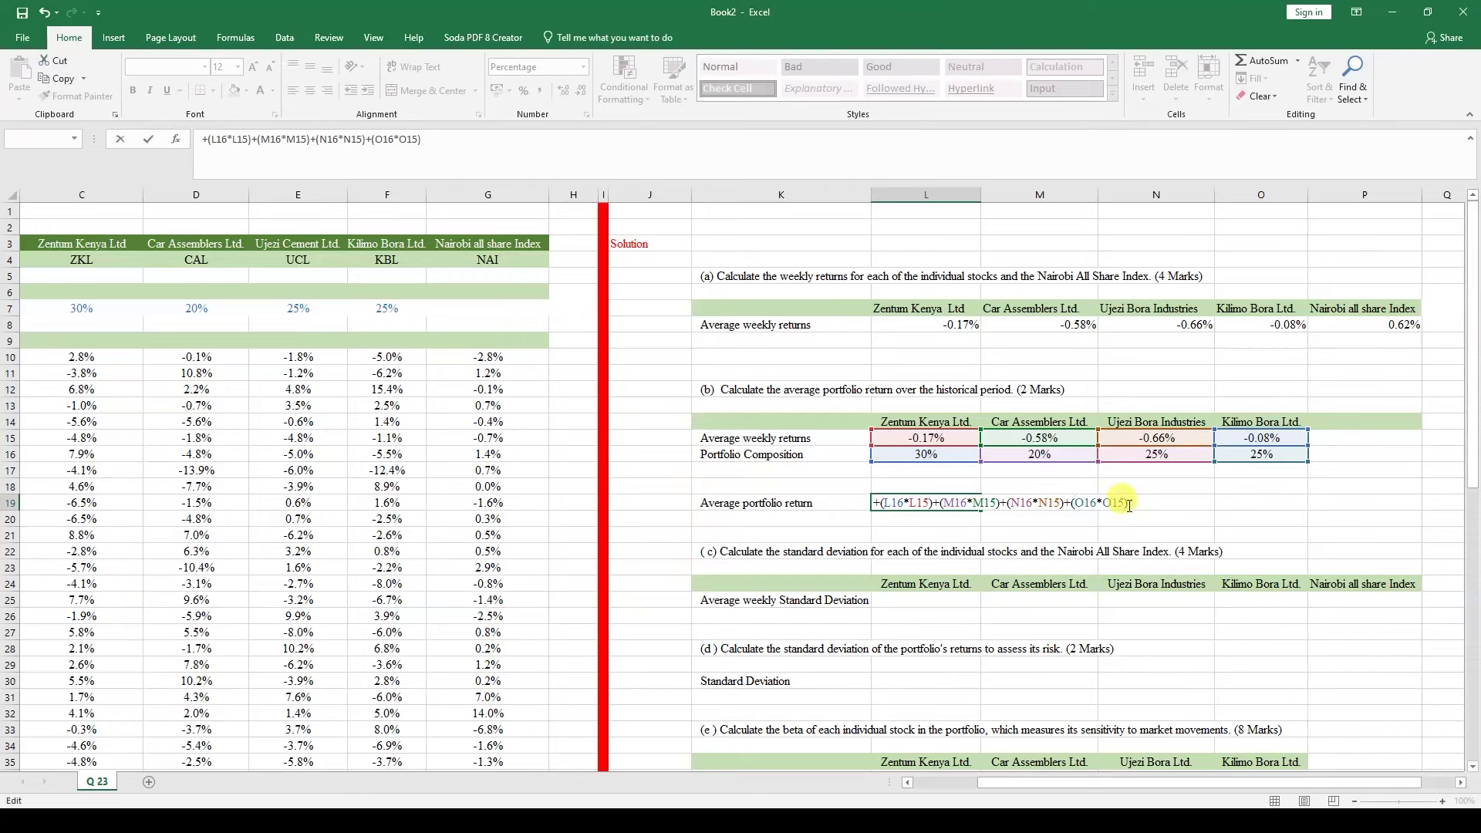
key(Return)
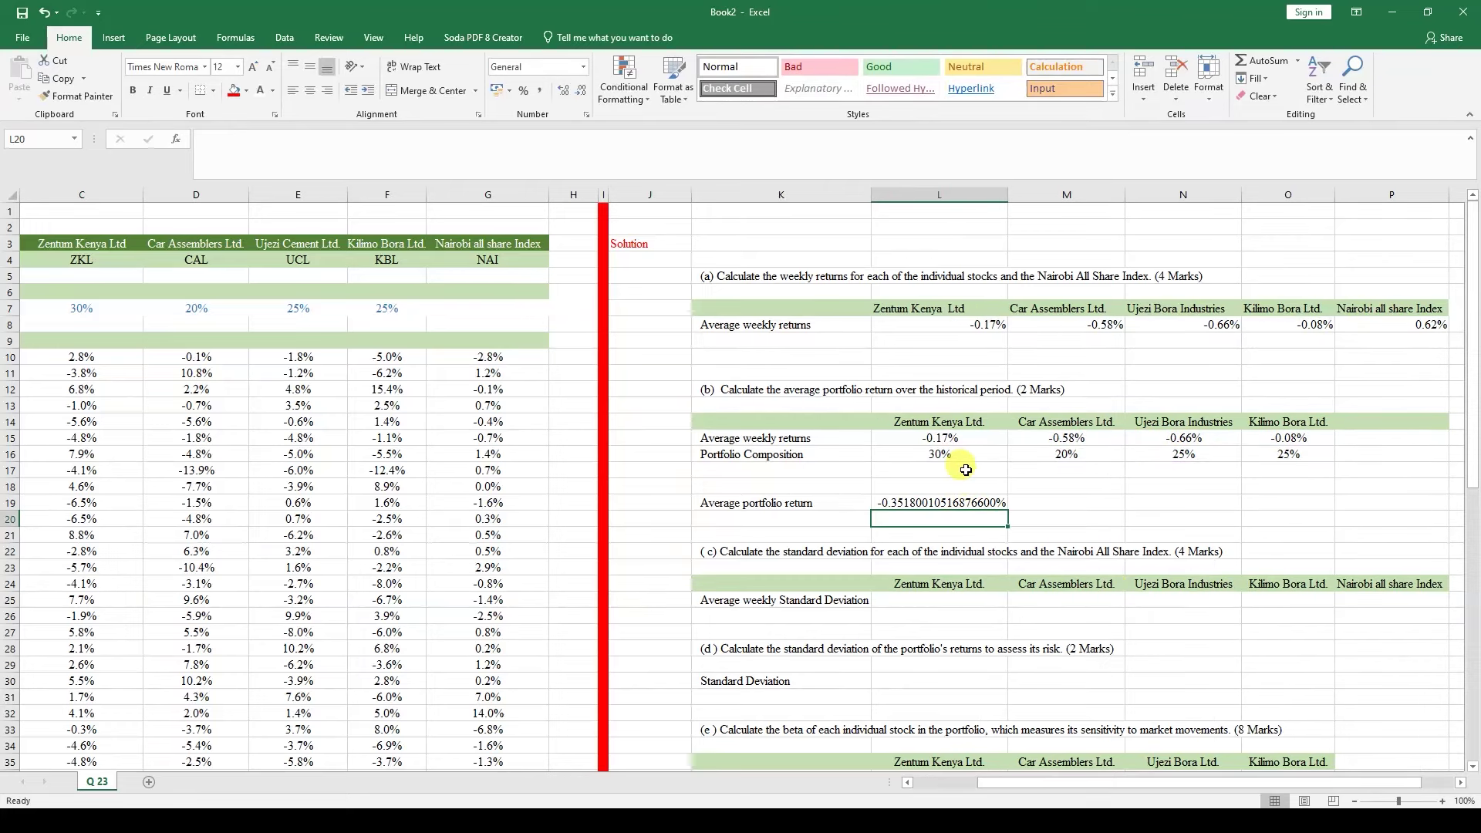
- Format the Average portfolio return in L19 to show two decimal places
click(951, 502)
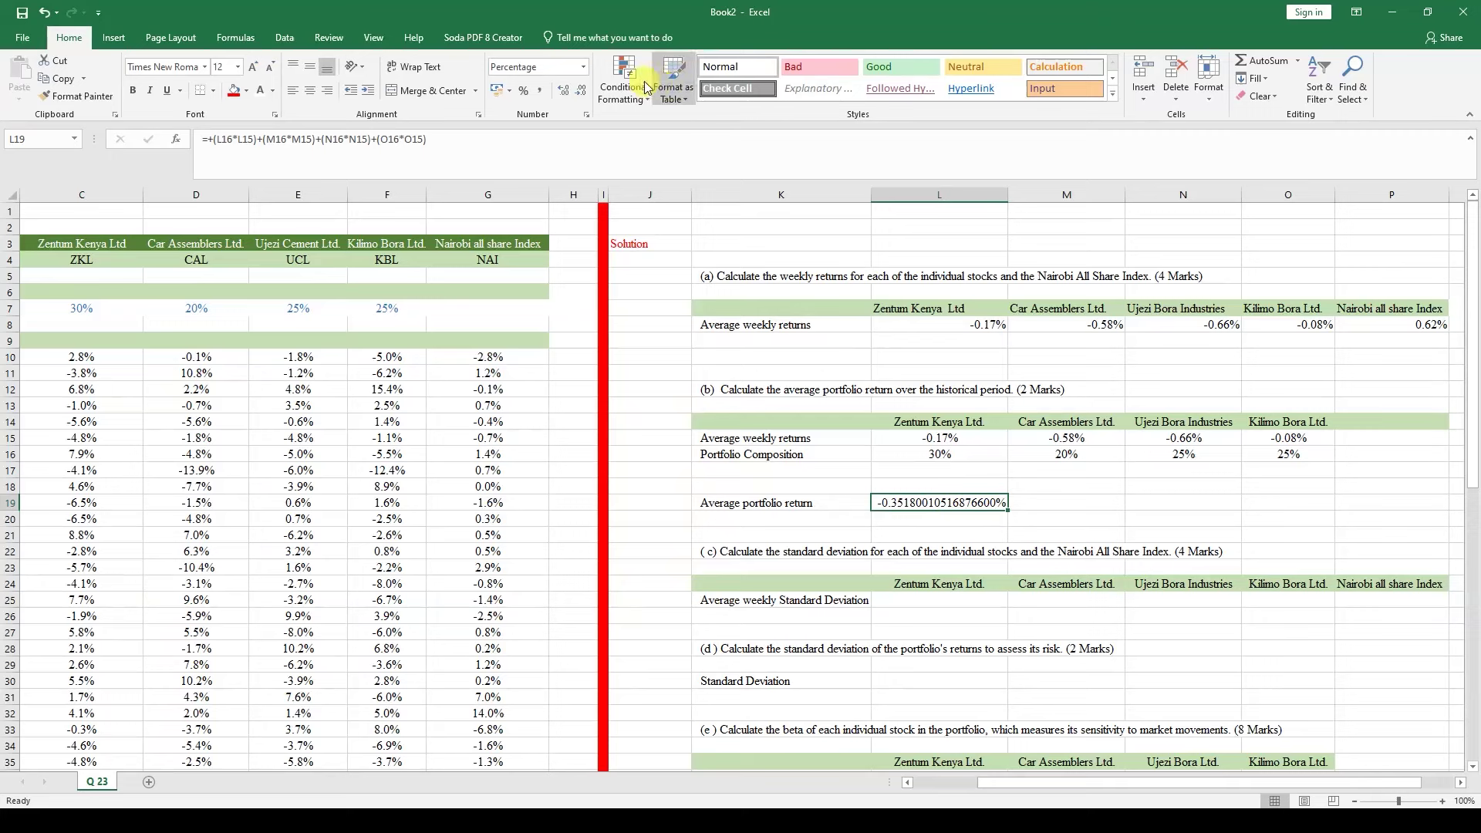
click(567, 94)
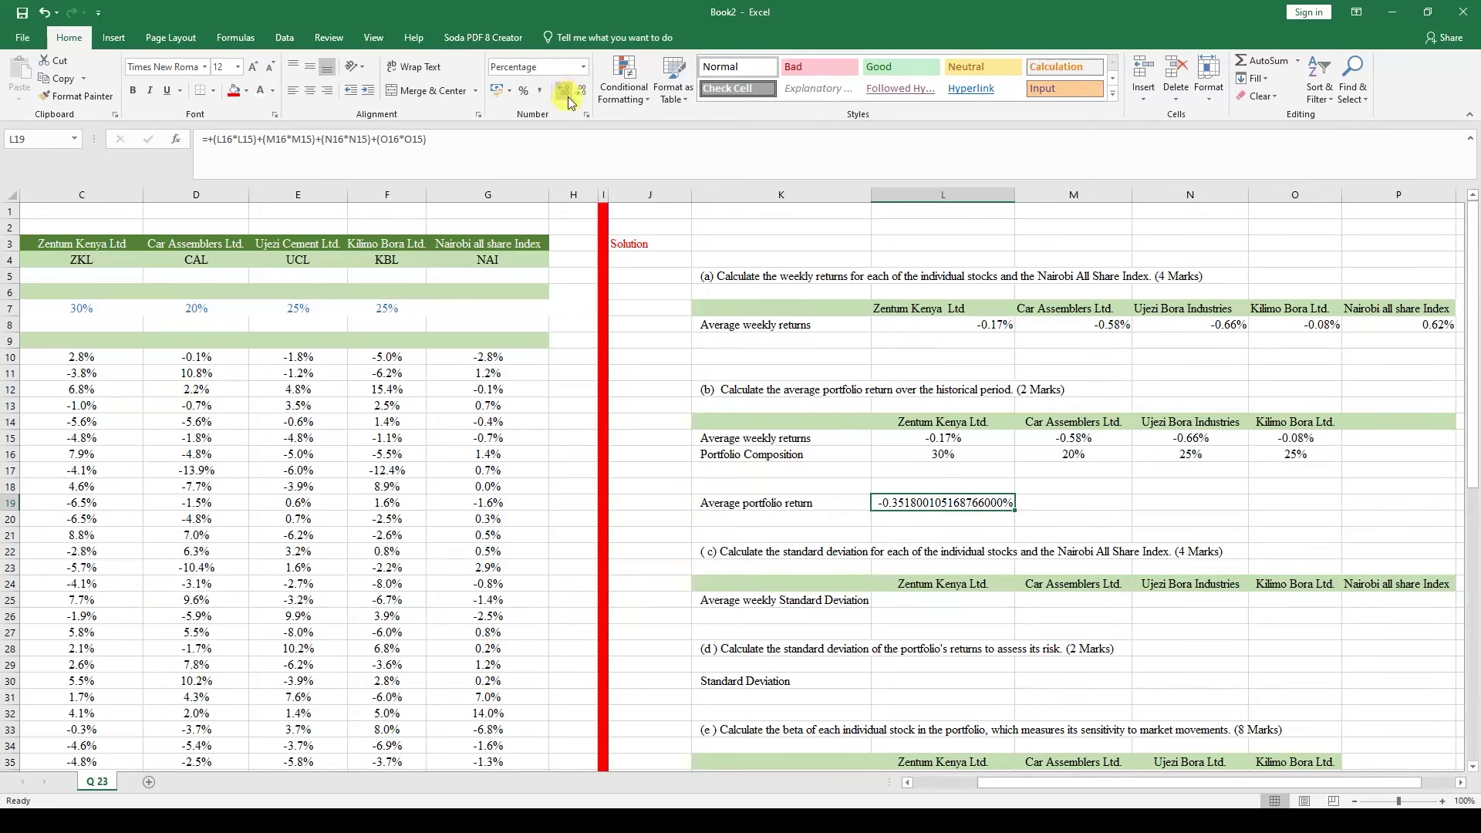
click(581, 92)
click(581, 92)
click(581, 92)
click(581, 93)
click(580, 92)
click(581, 93)
click(580, 92)
click(581, 91)
click(580, 92)
click(581, 91)
click(581, 92)
click(581, 93)
click(580, 93)
click(580, 93)
click(581, 92)
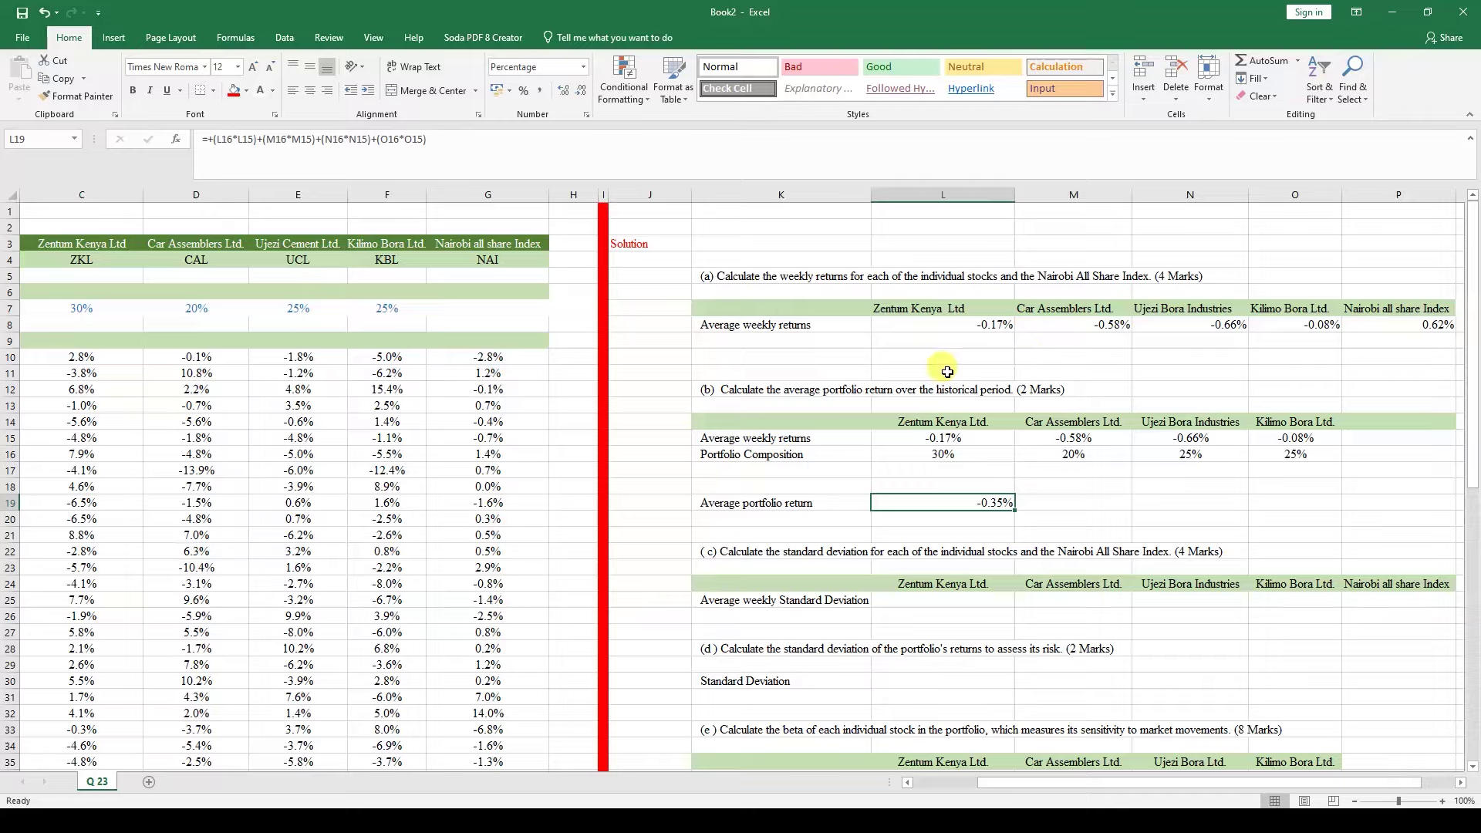
- Calculate Zentum Kenya Ltd.'s Average weekly Standard Deviation in L25 with +STDEV.S(C10:C61)
scroll(945, 373, down, 3)
scroll(945, 372, down, 1)
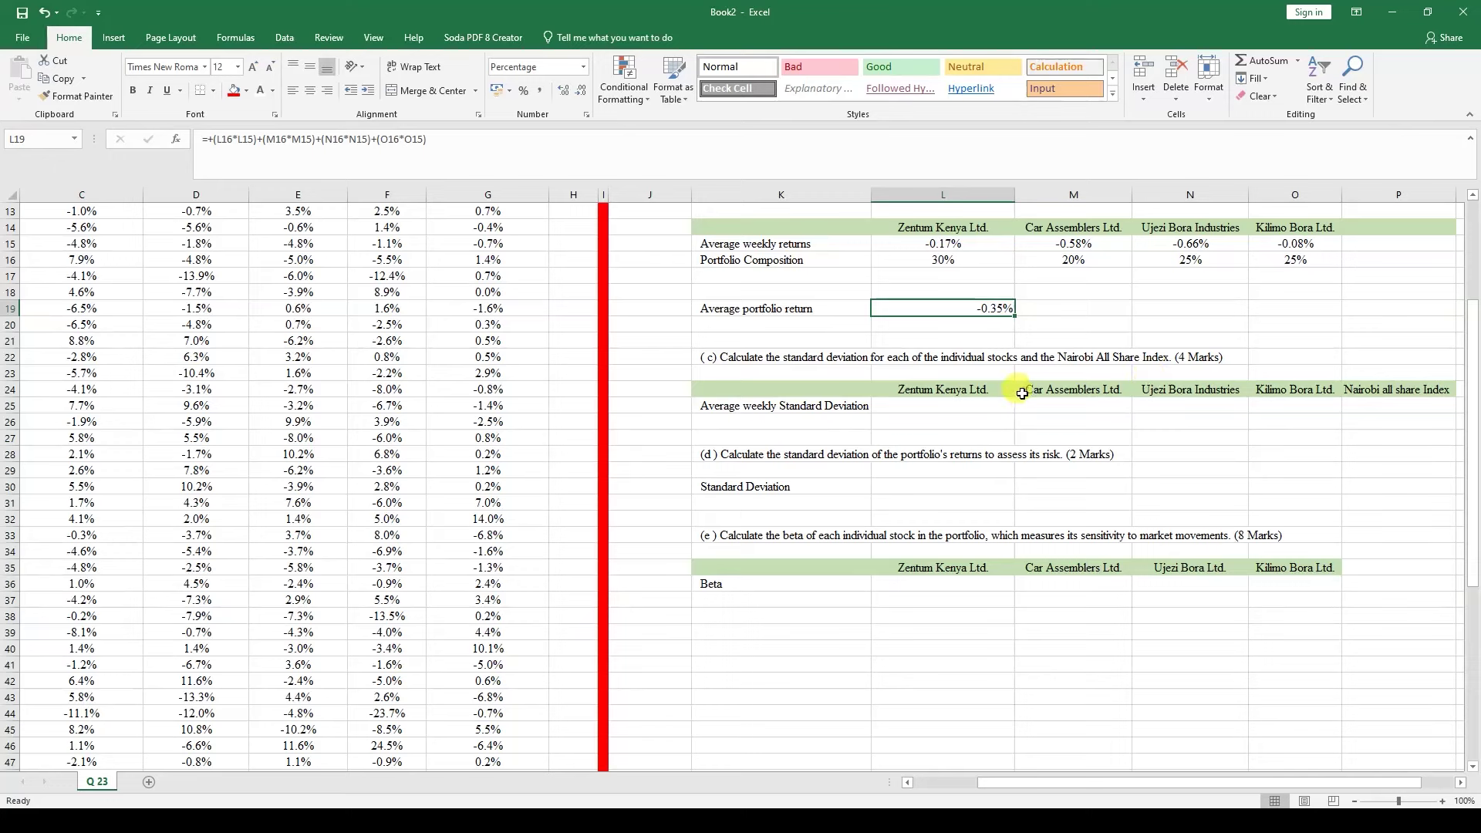
click(953, 412)
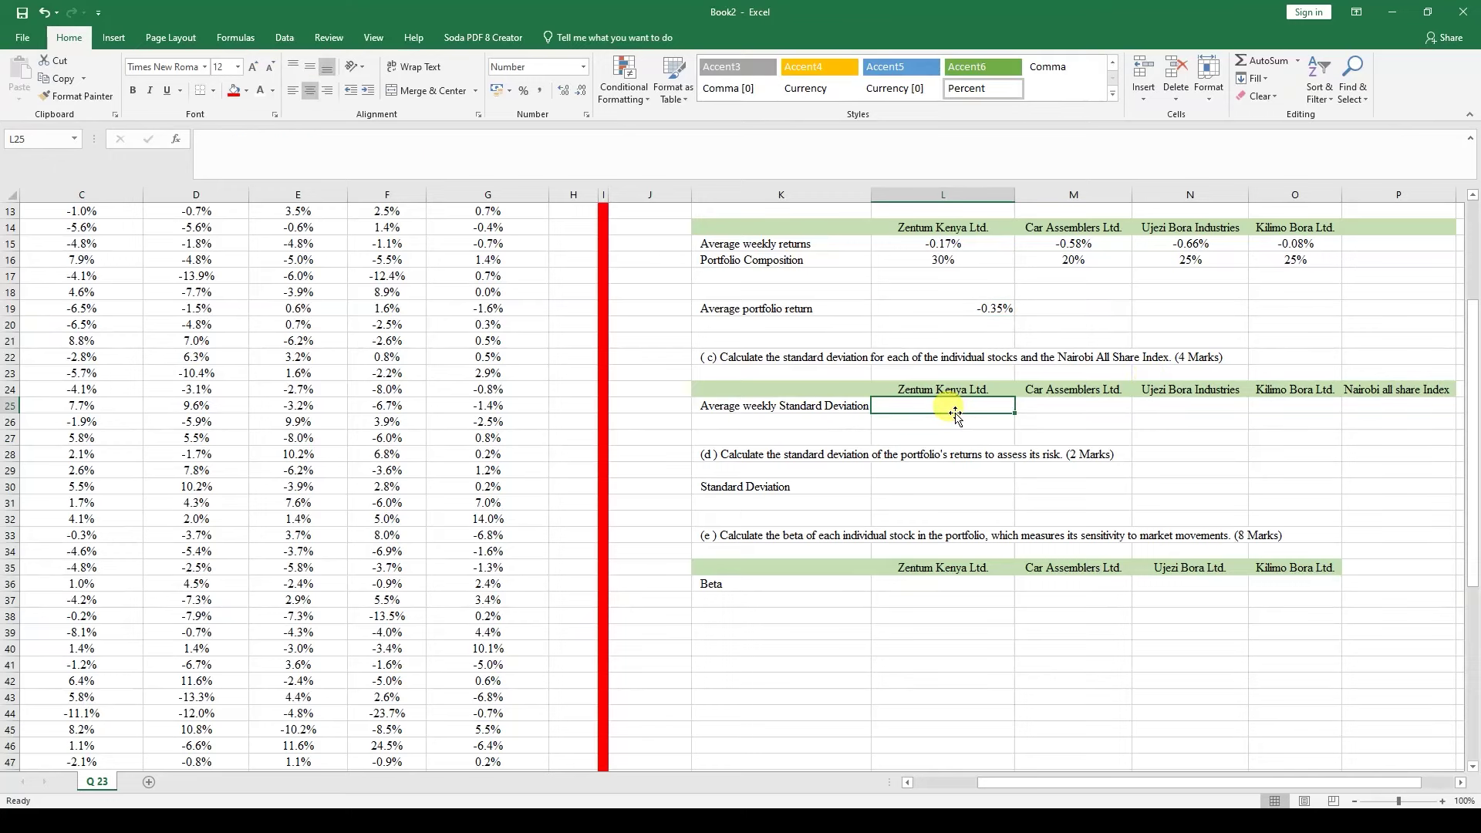
text(+)
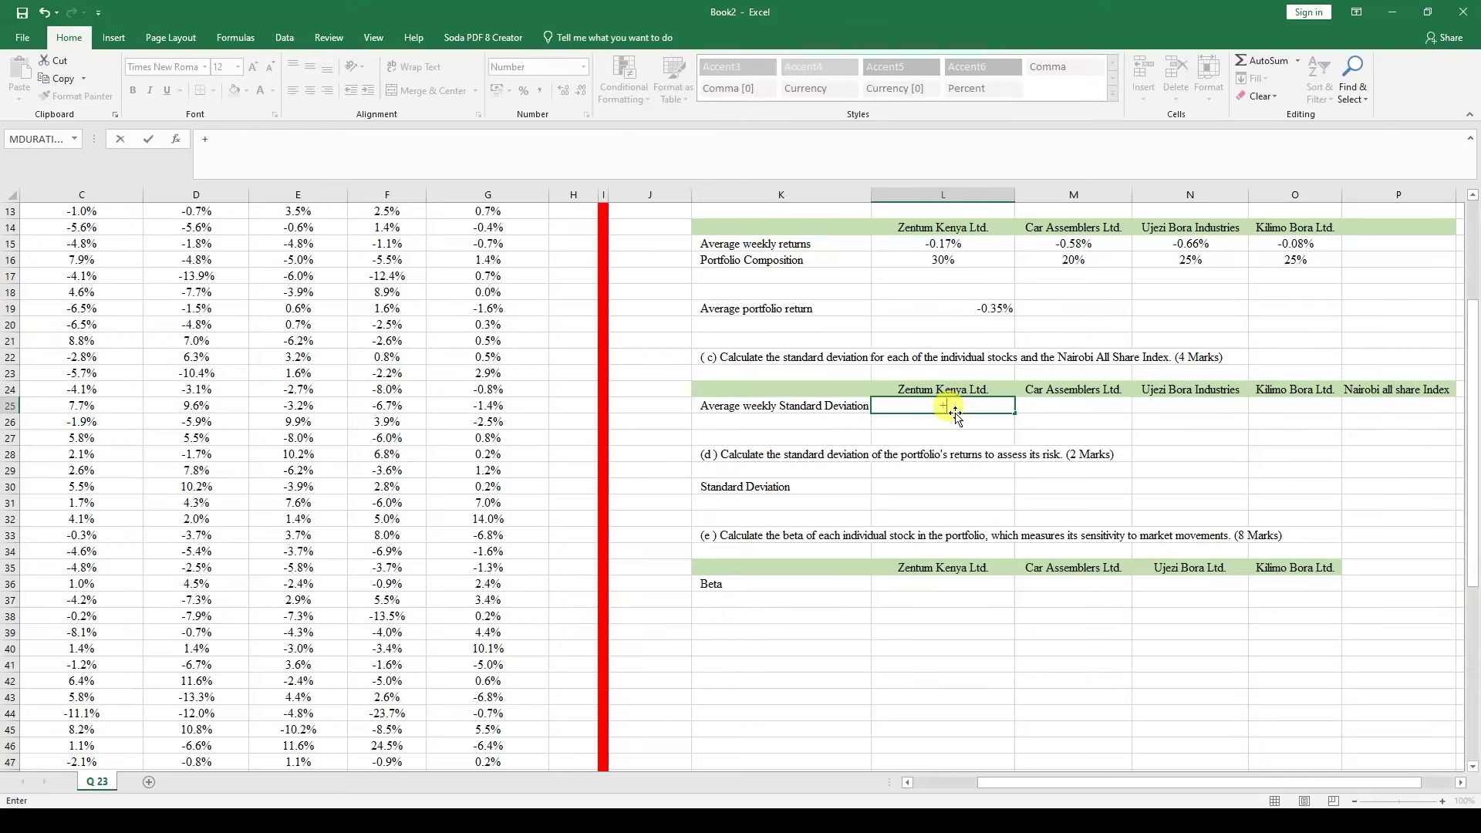
text(std)
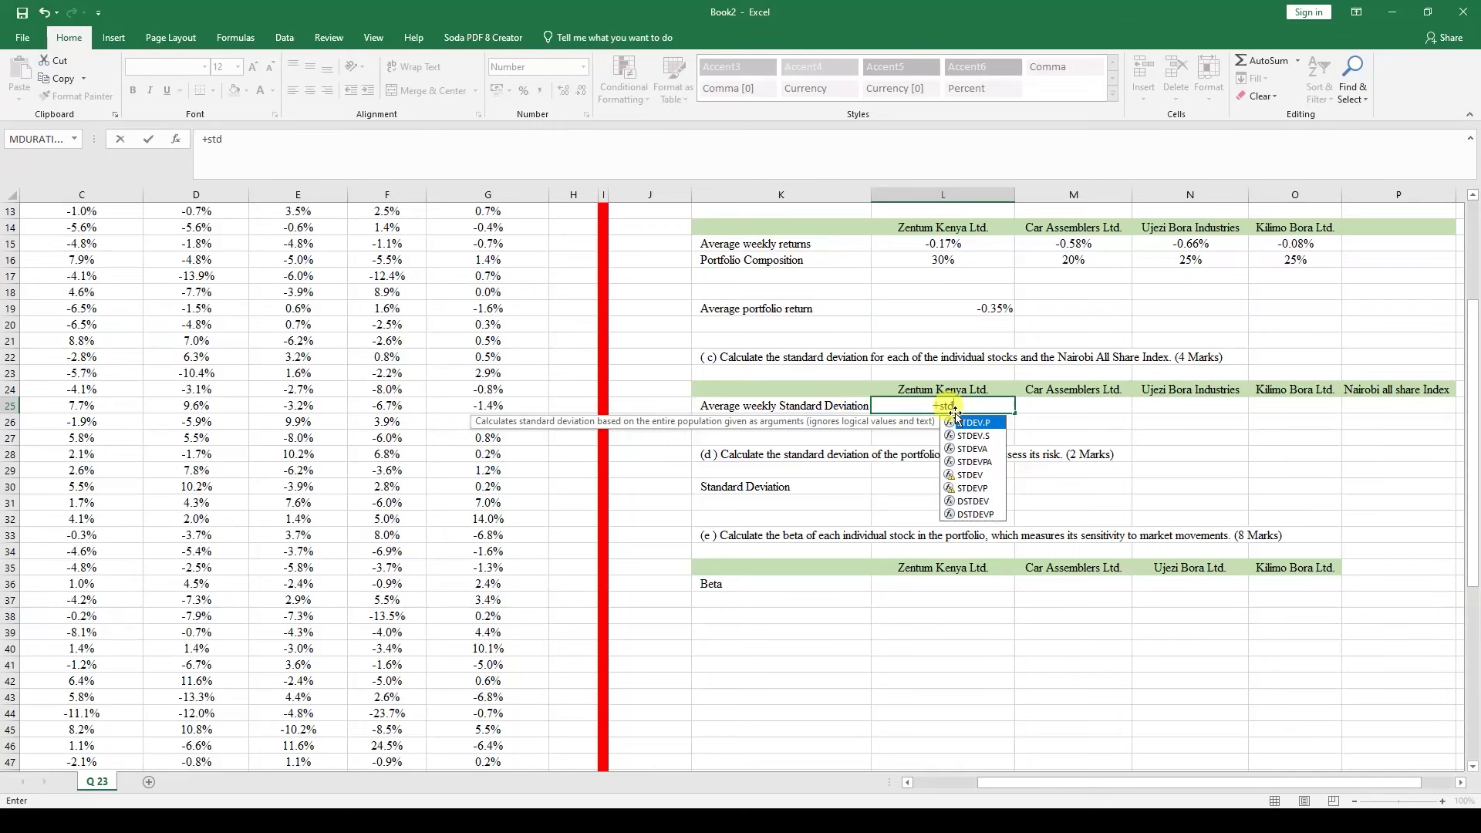
double_click(993, 438)
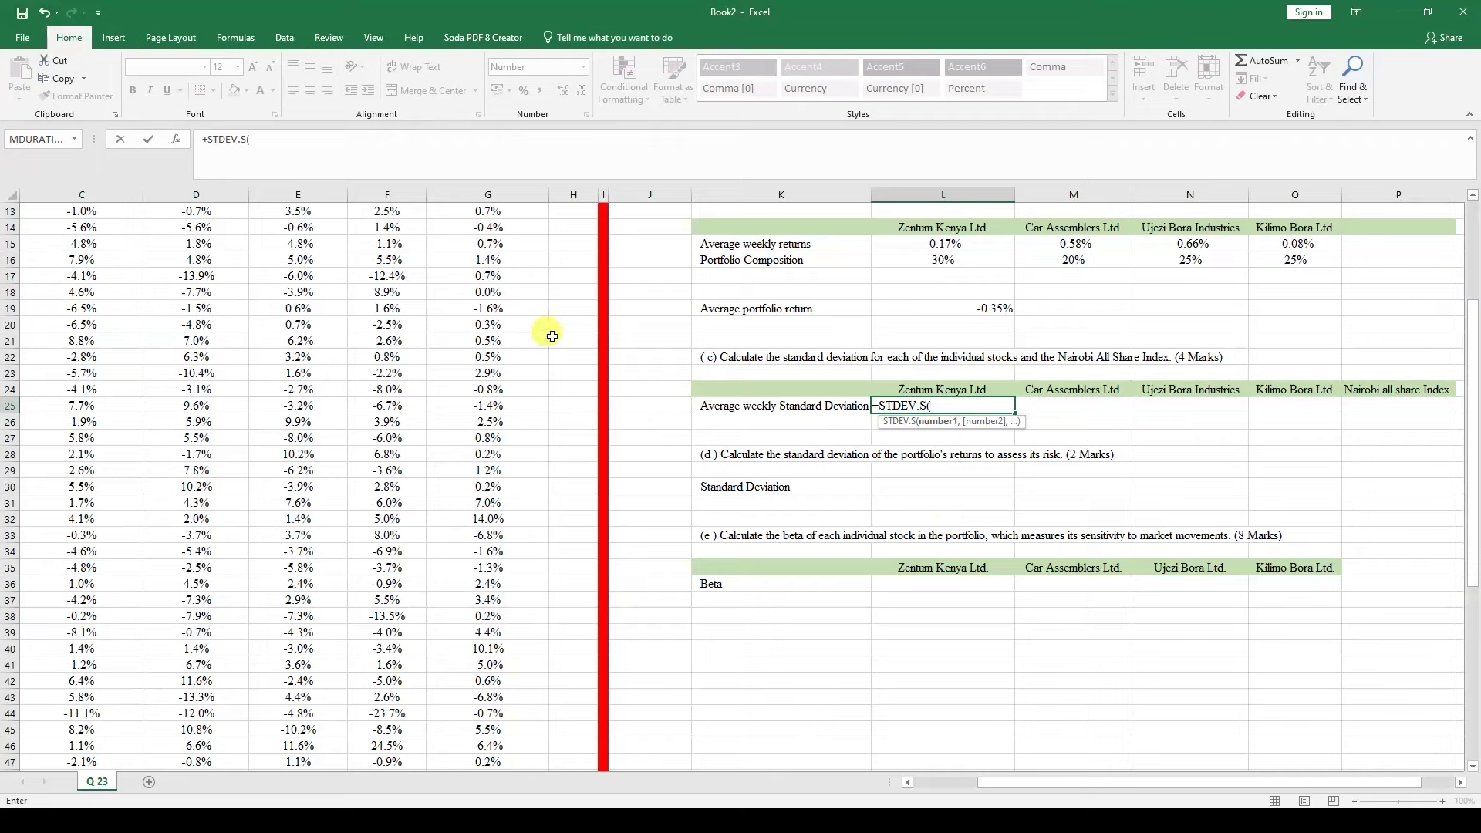
drag(1026, 782, 939, 770)
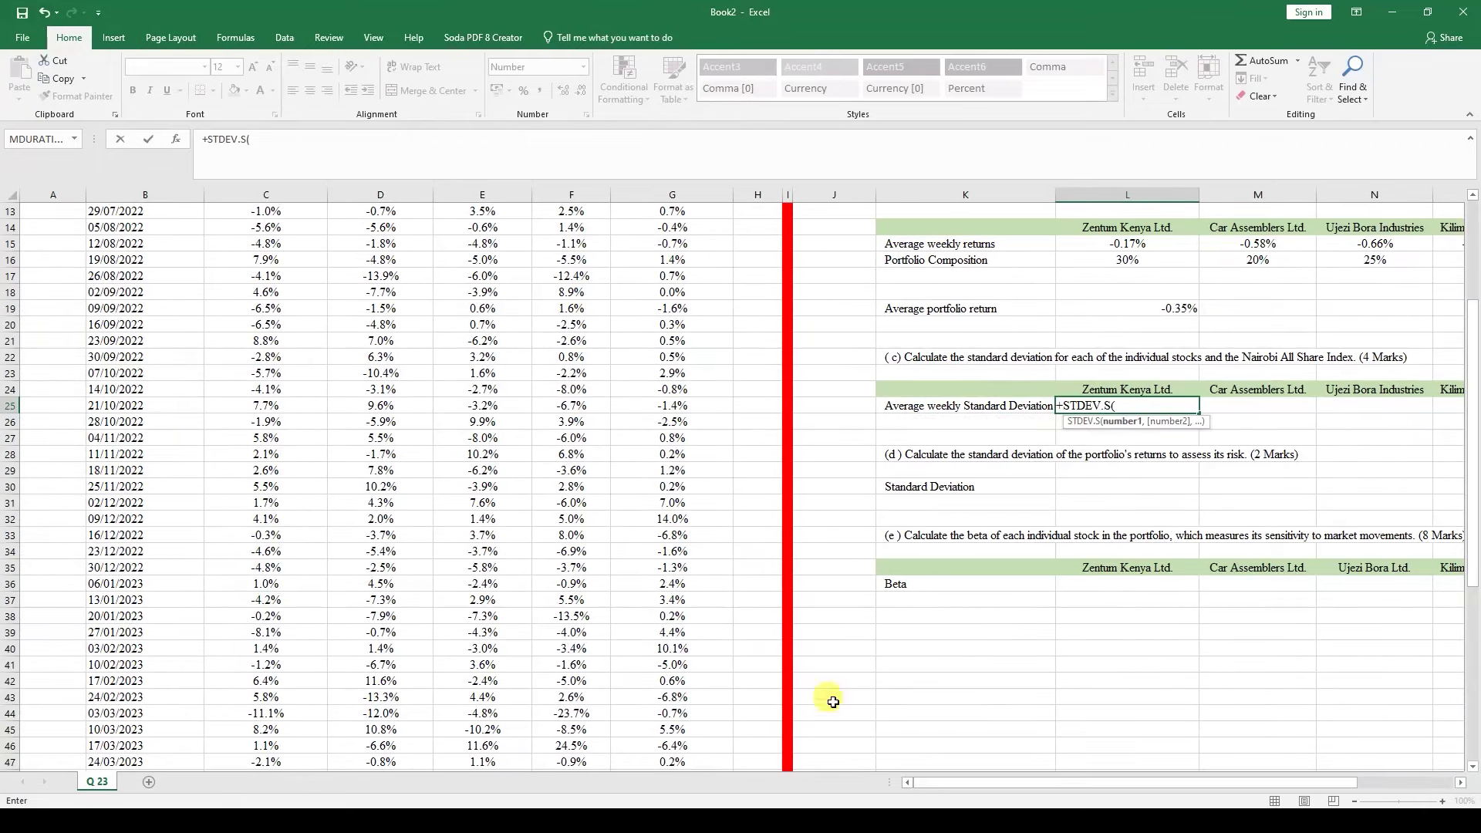
scroll(440, 455, up, 4)
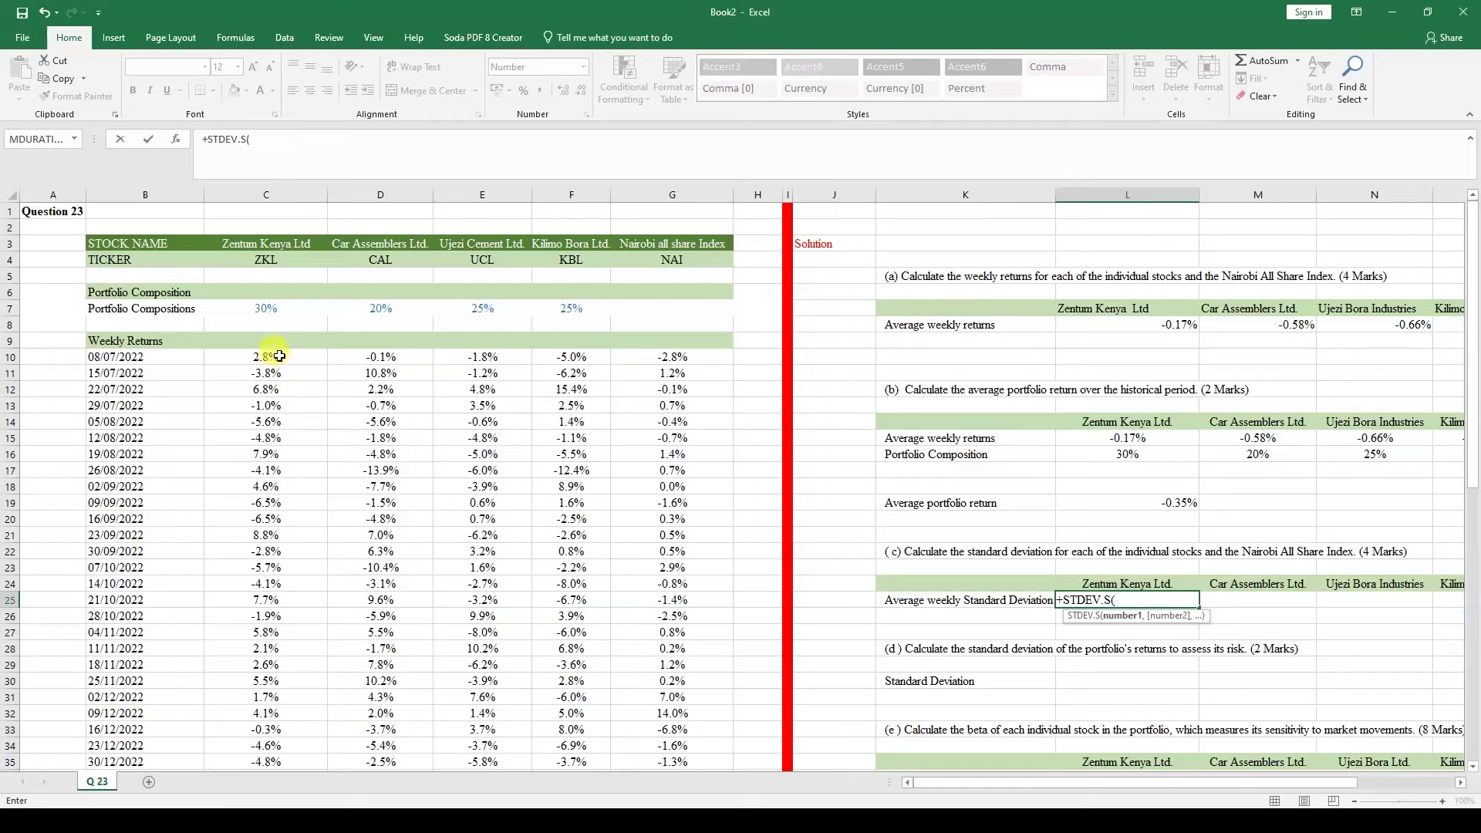
drag(276, 356, 298, 747)
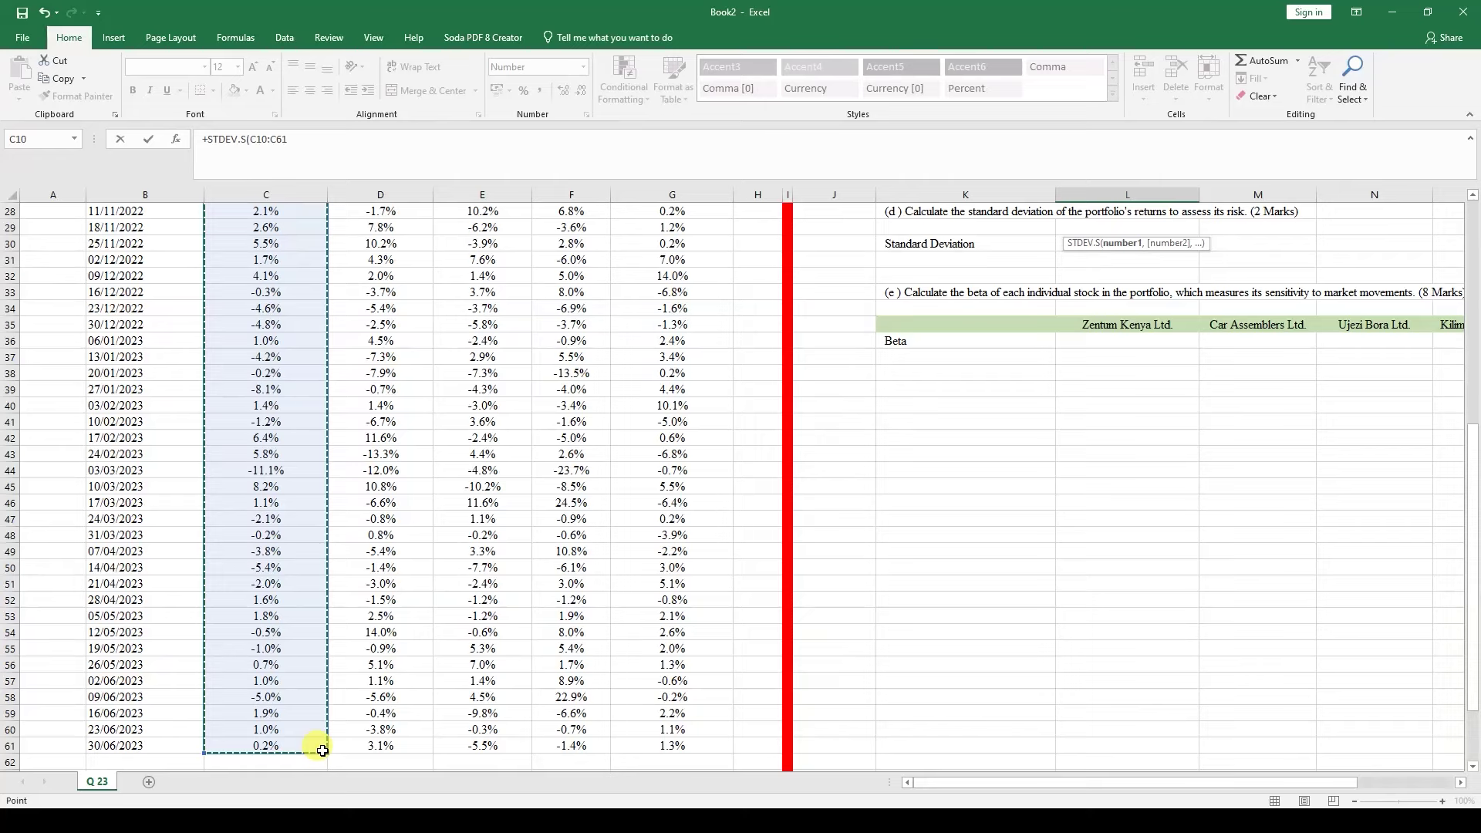
text())
key(Return)
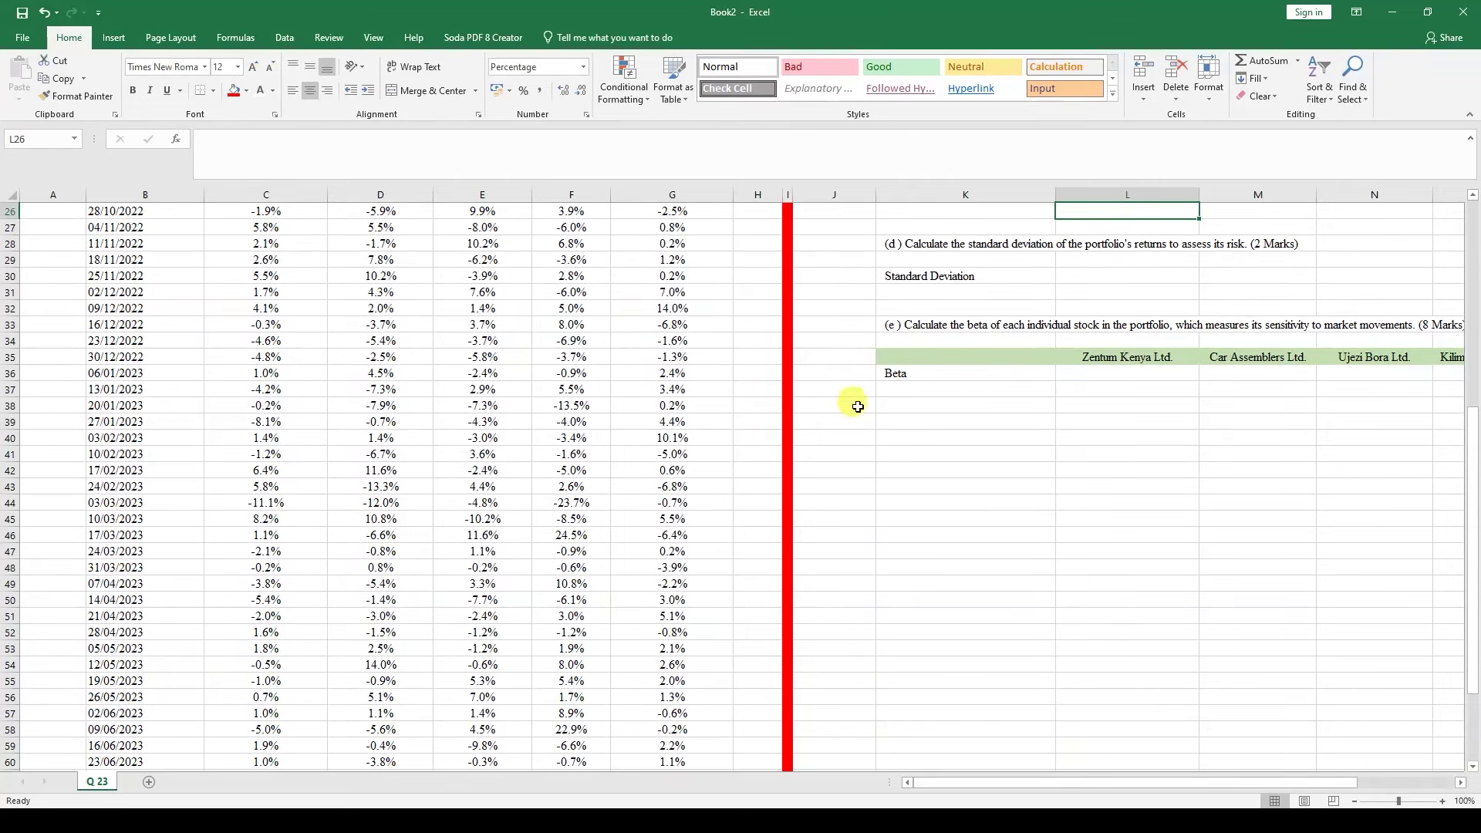
- Fill the standard deviation formula from L25 across the other stocks and the Nairobi all share Index to P25, and check P25's formula
scroll(852, 403, up, 5)
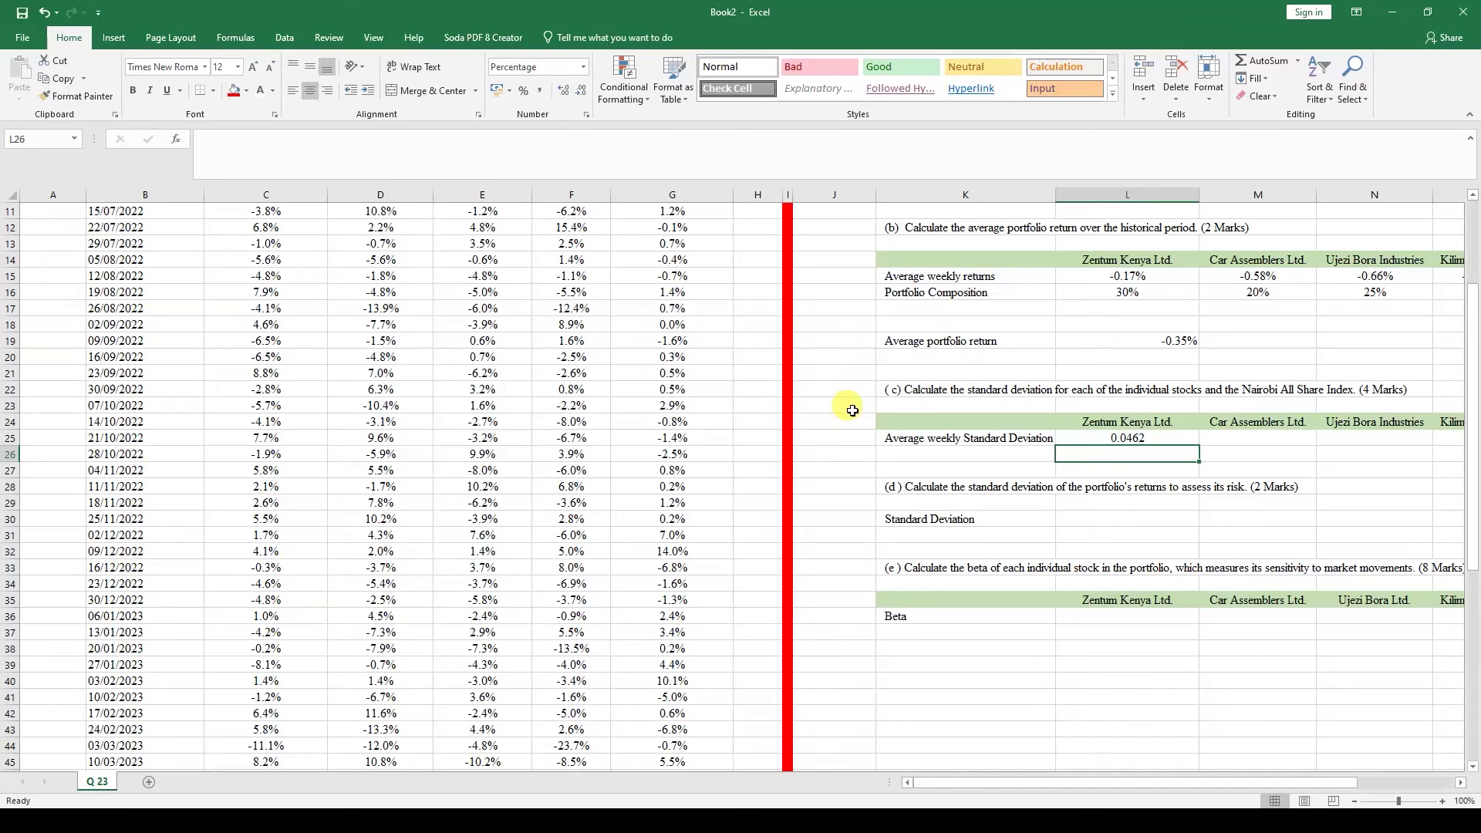
click(1166, 439)
key(shift+Right)
key(shift+Right)
key(shift+Right)
key(shift+Right)
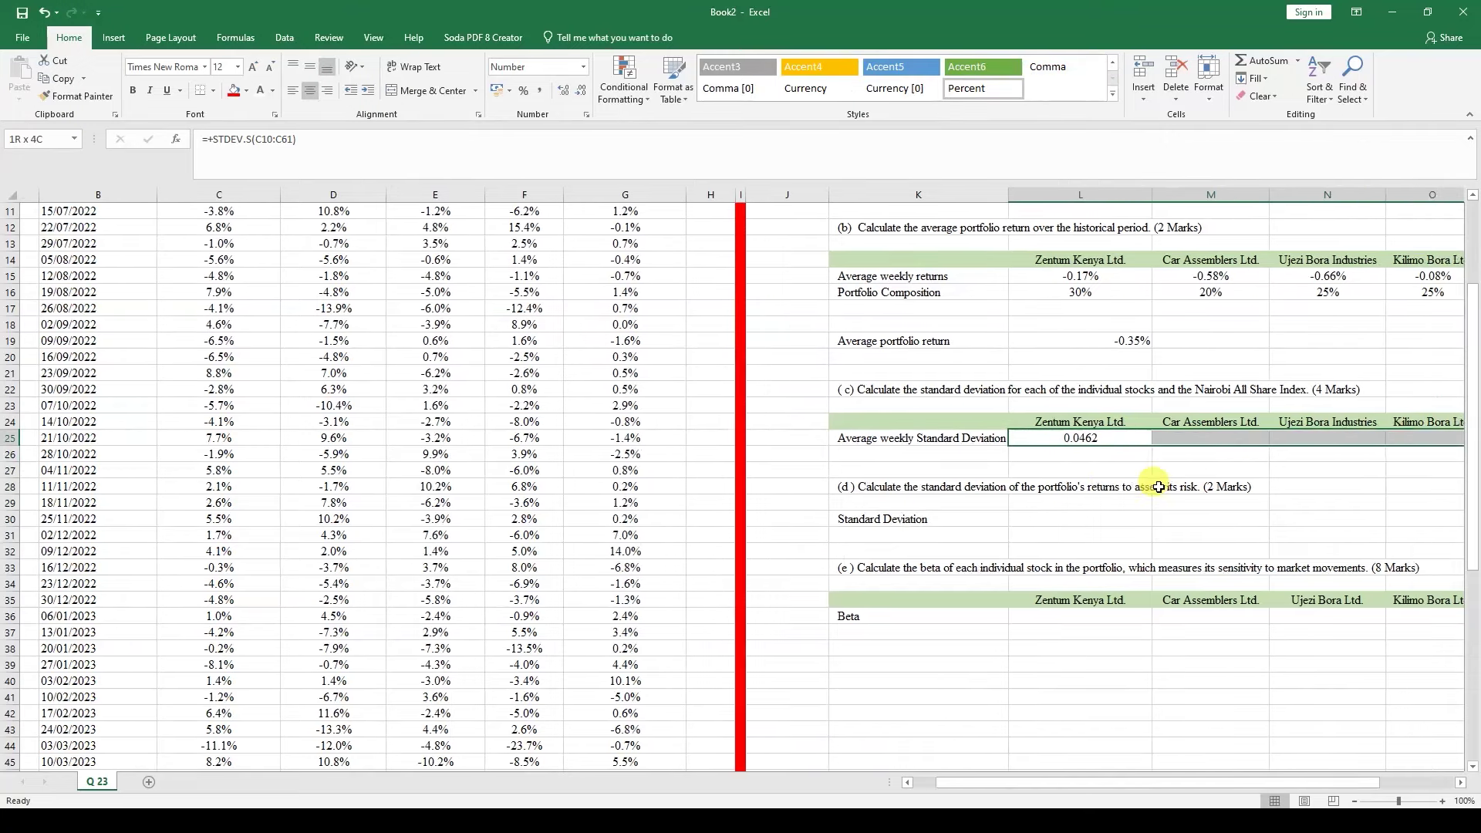
scroll(1158, 486, right, 1)
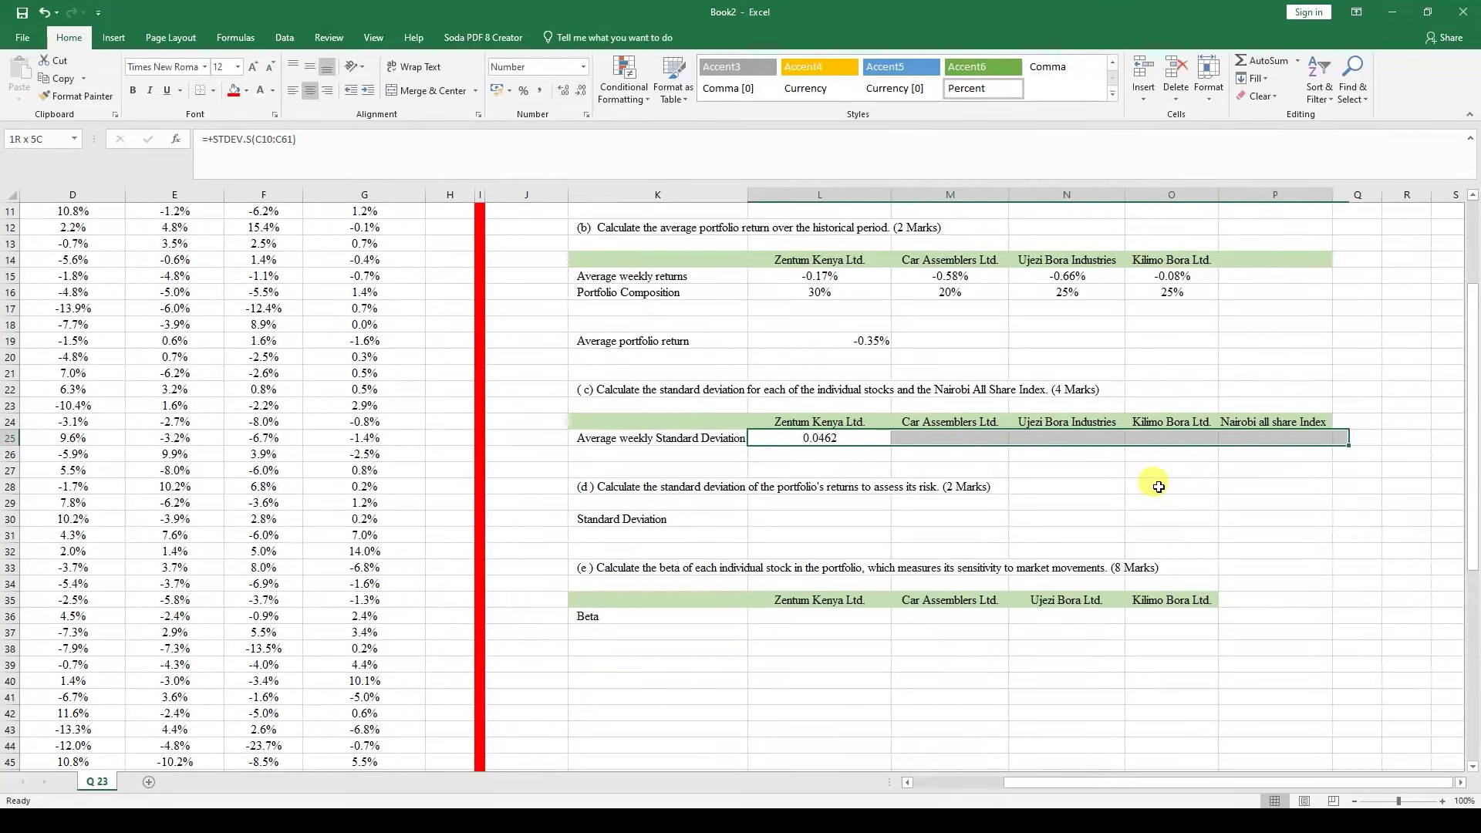
key(ctrl+r)
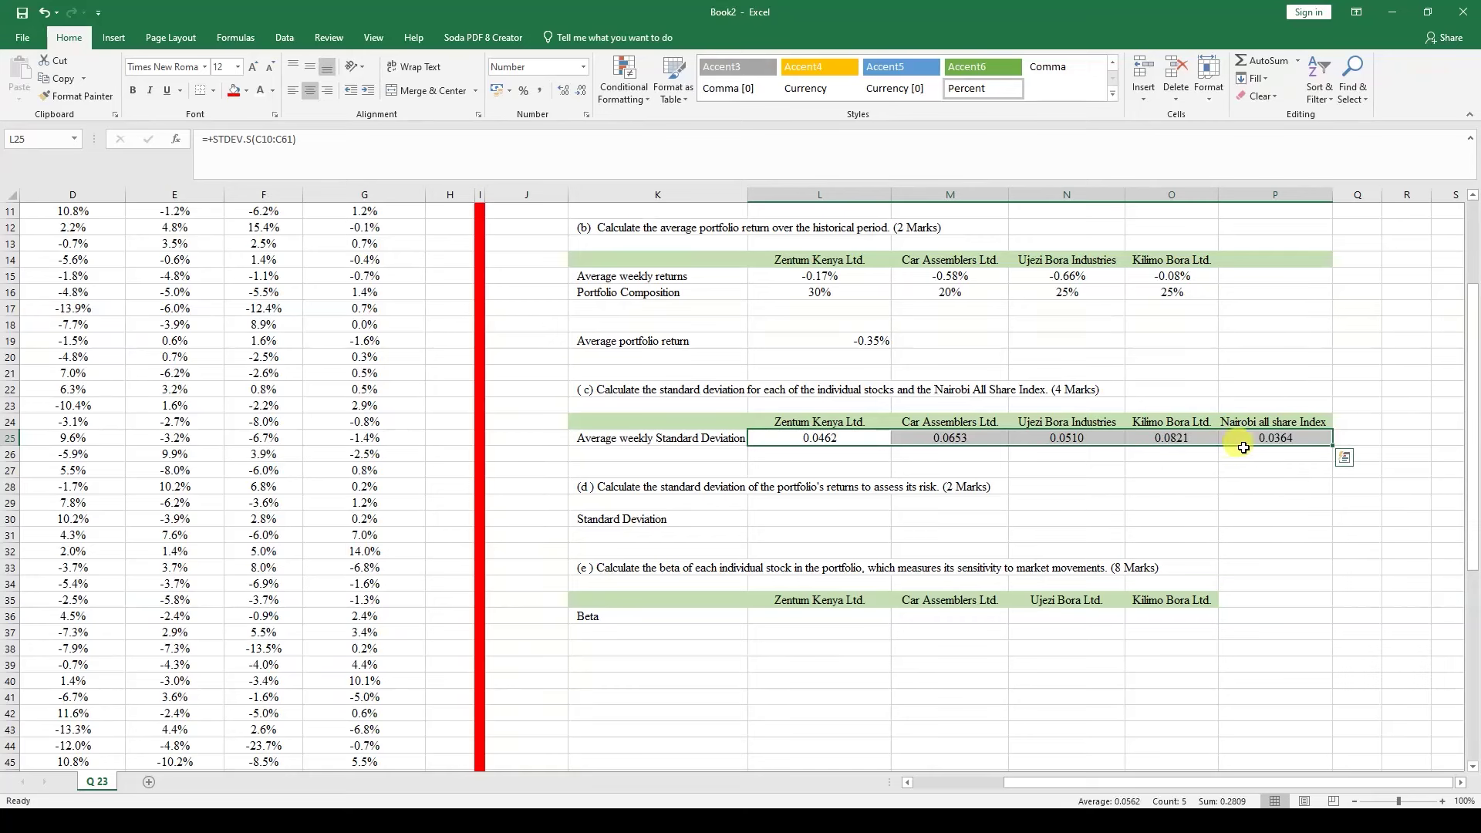
click(1262, 437)
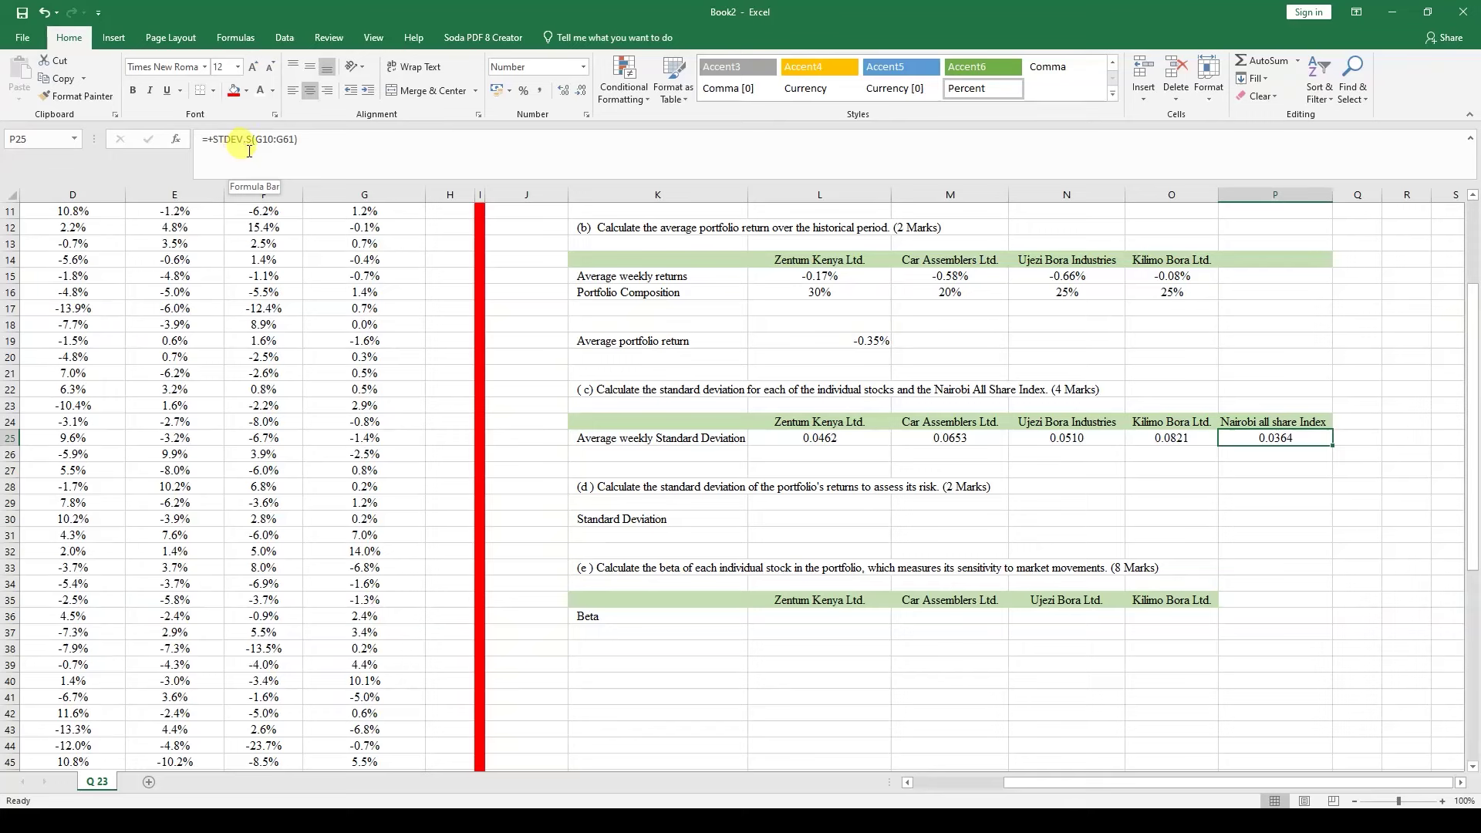
- Start the portfolio Standard Deviation formula in L30 with the Zentum Kenya Ltd. term +(L25*C7)
scroll(334, 327, up, 4)
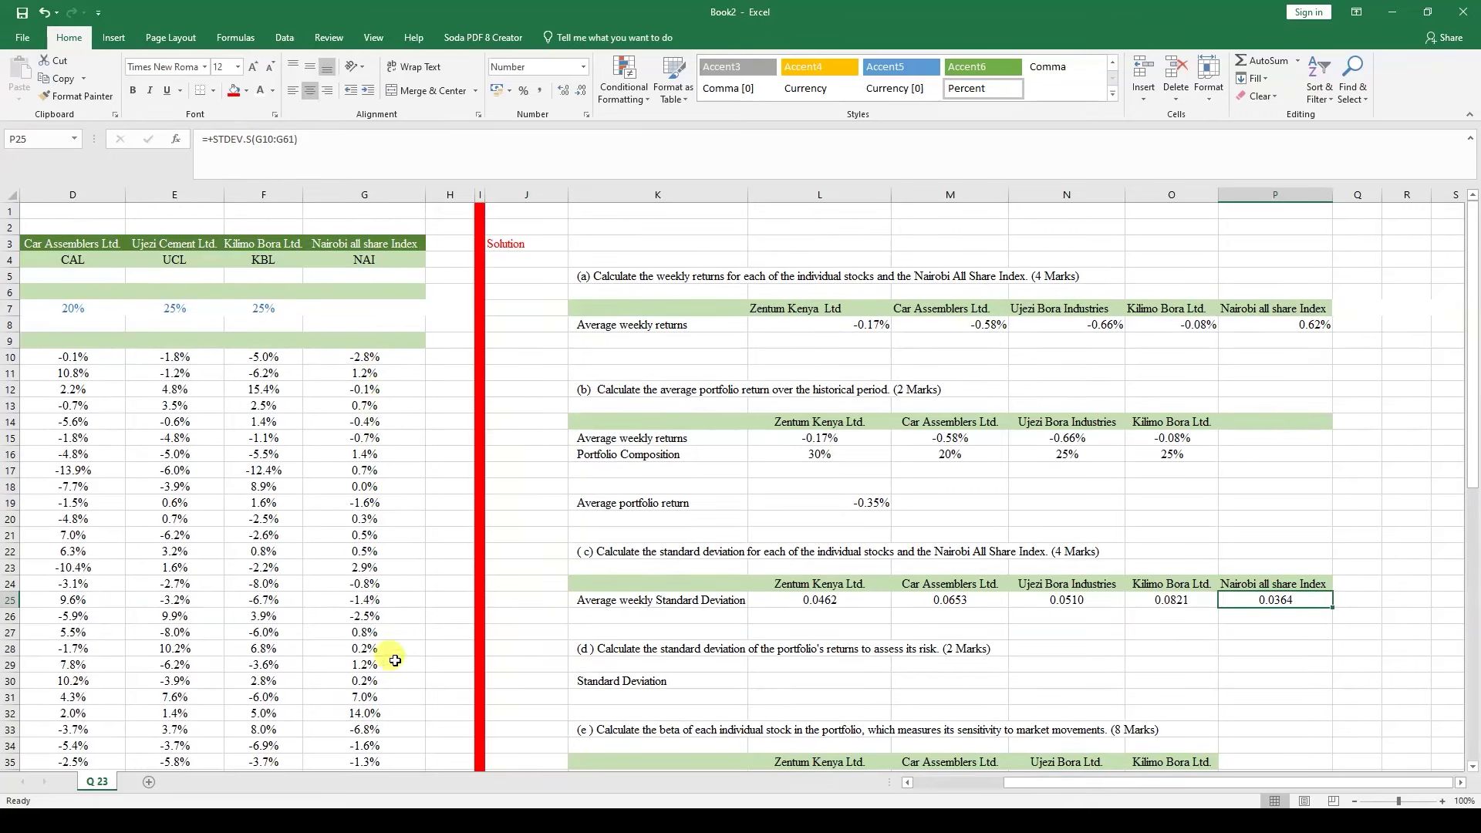
scroll(979, 456, down, 2)
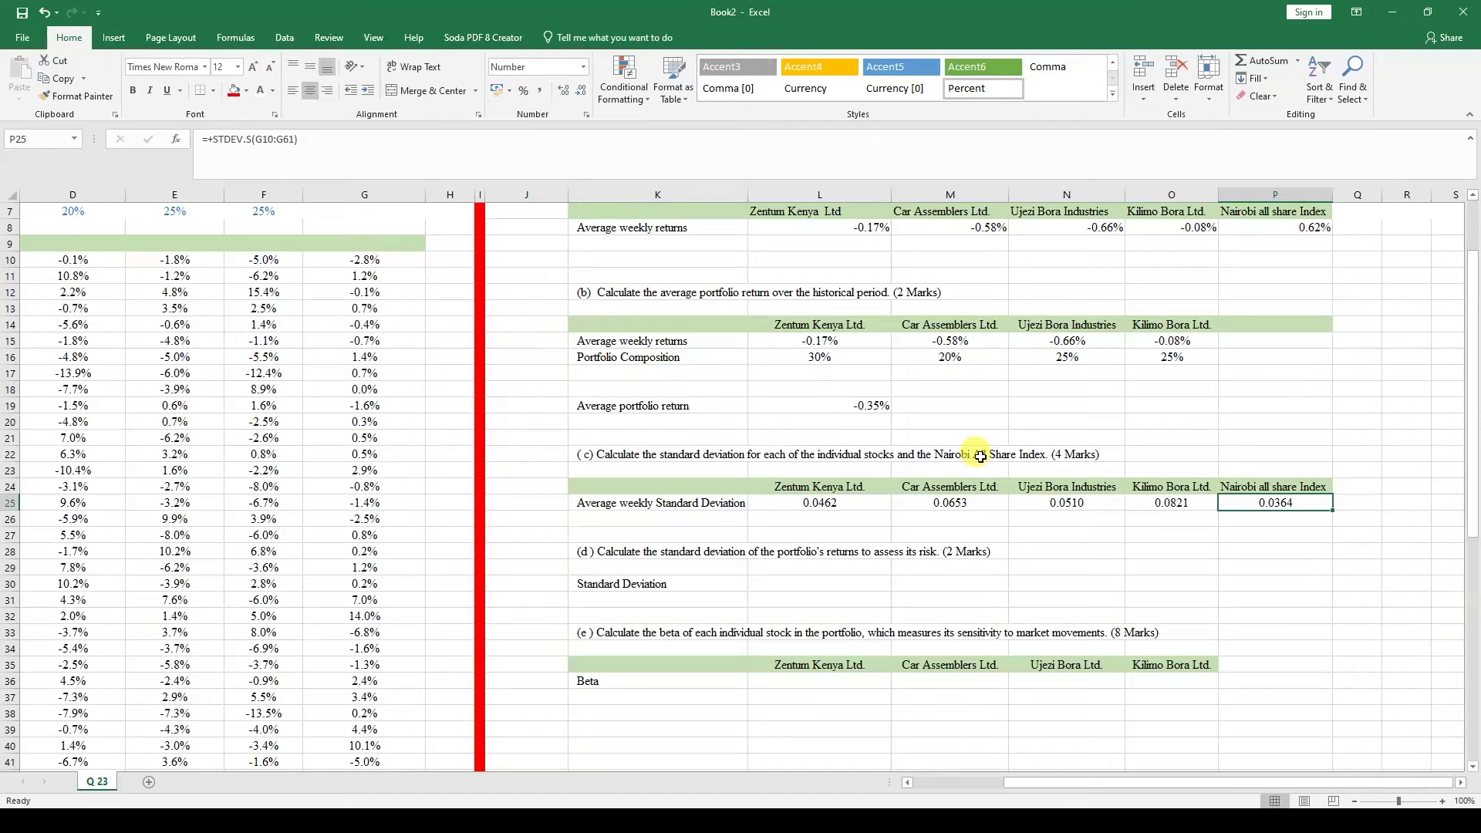
scroll(979, 456, down, 3)
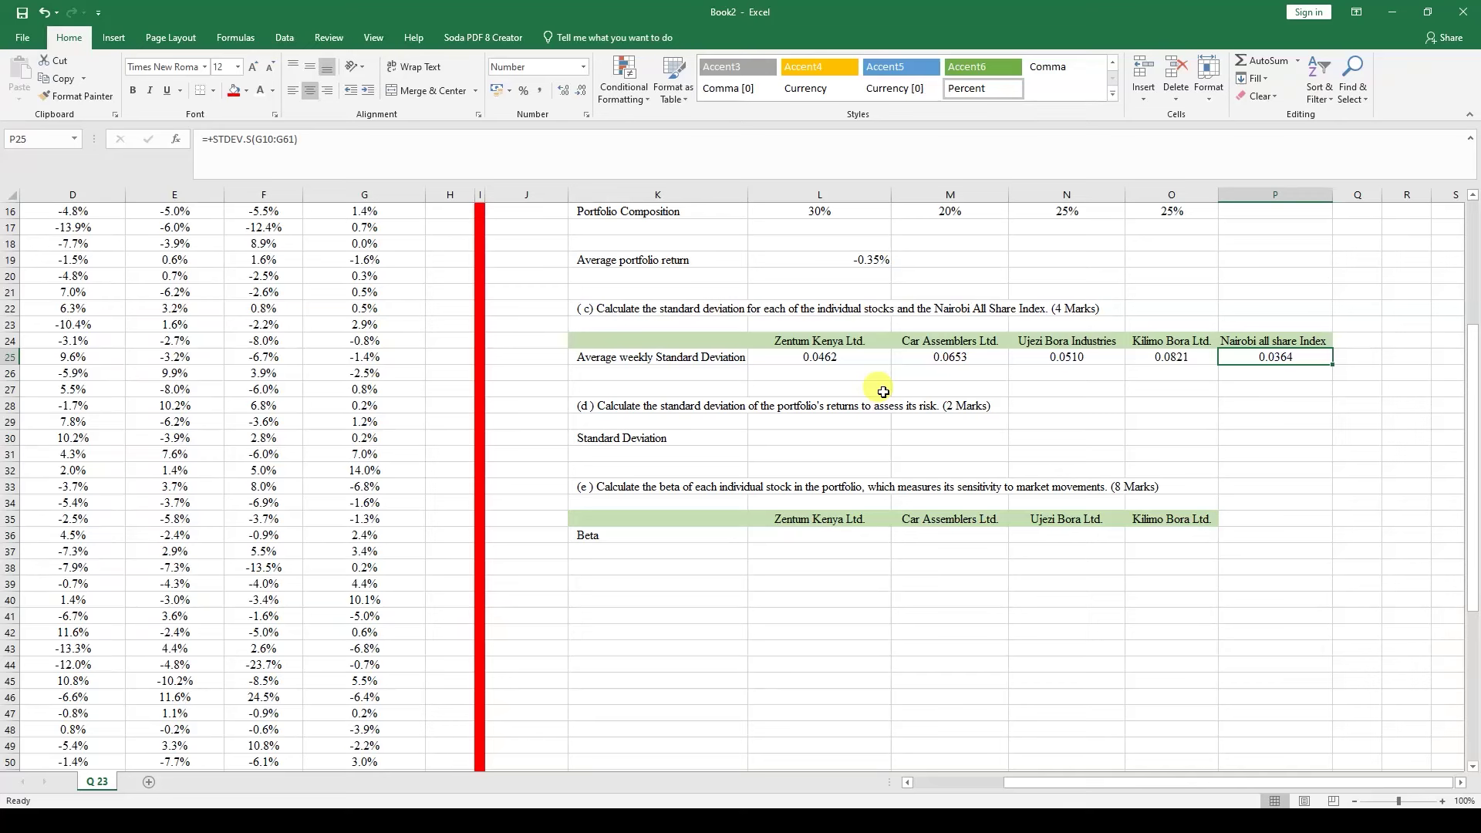
click(842, 430)
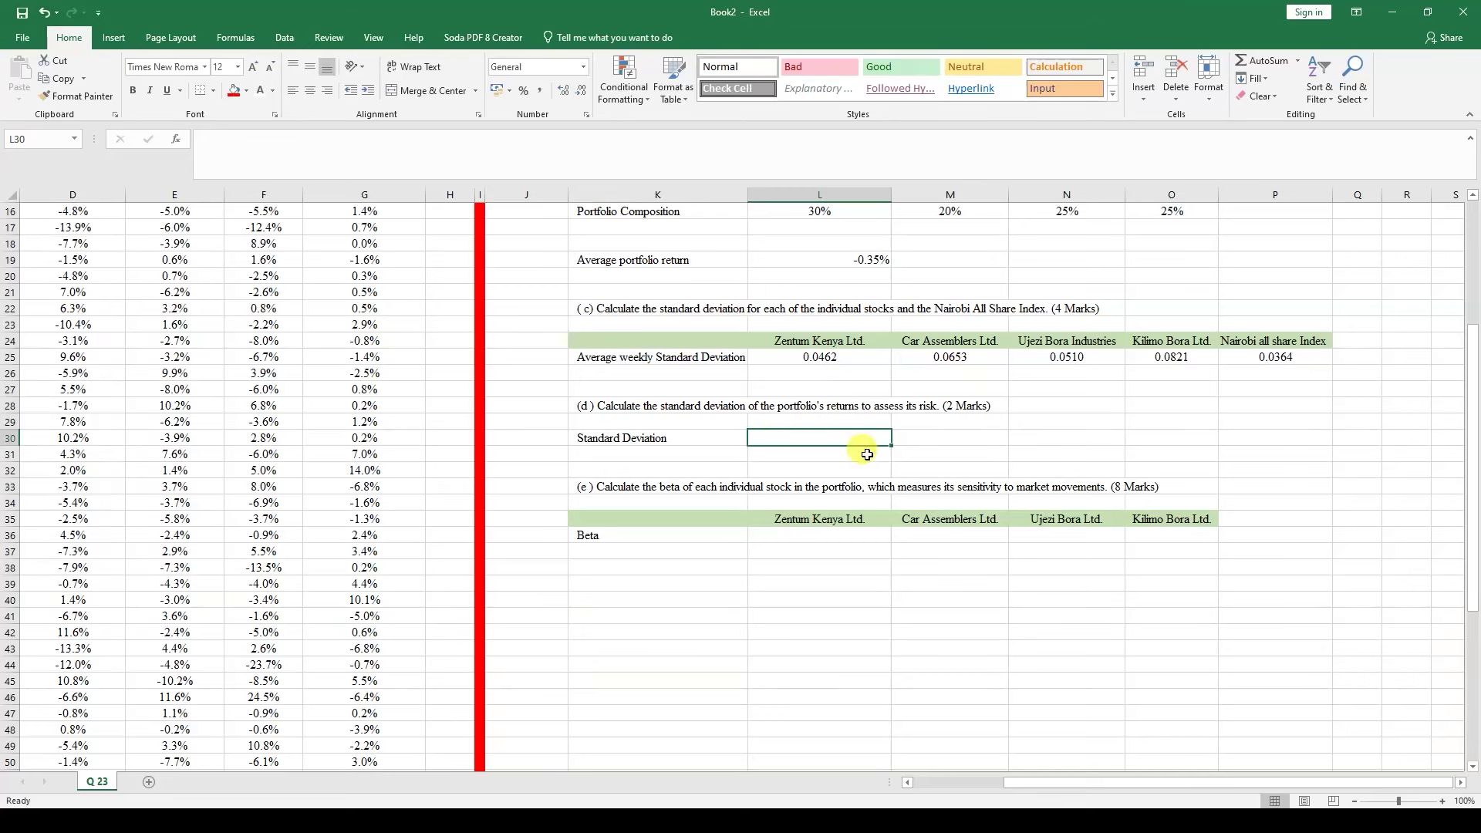
text(+)
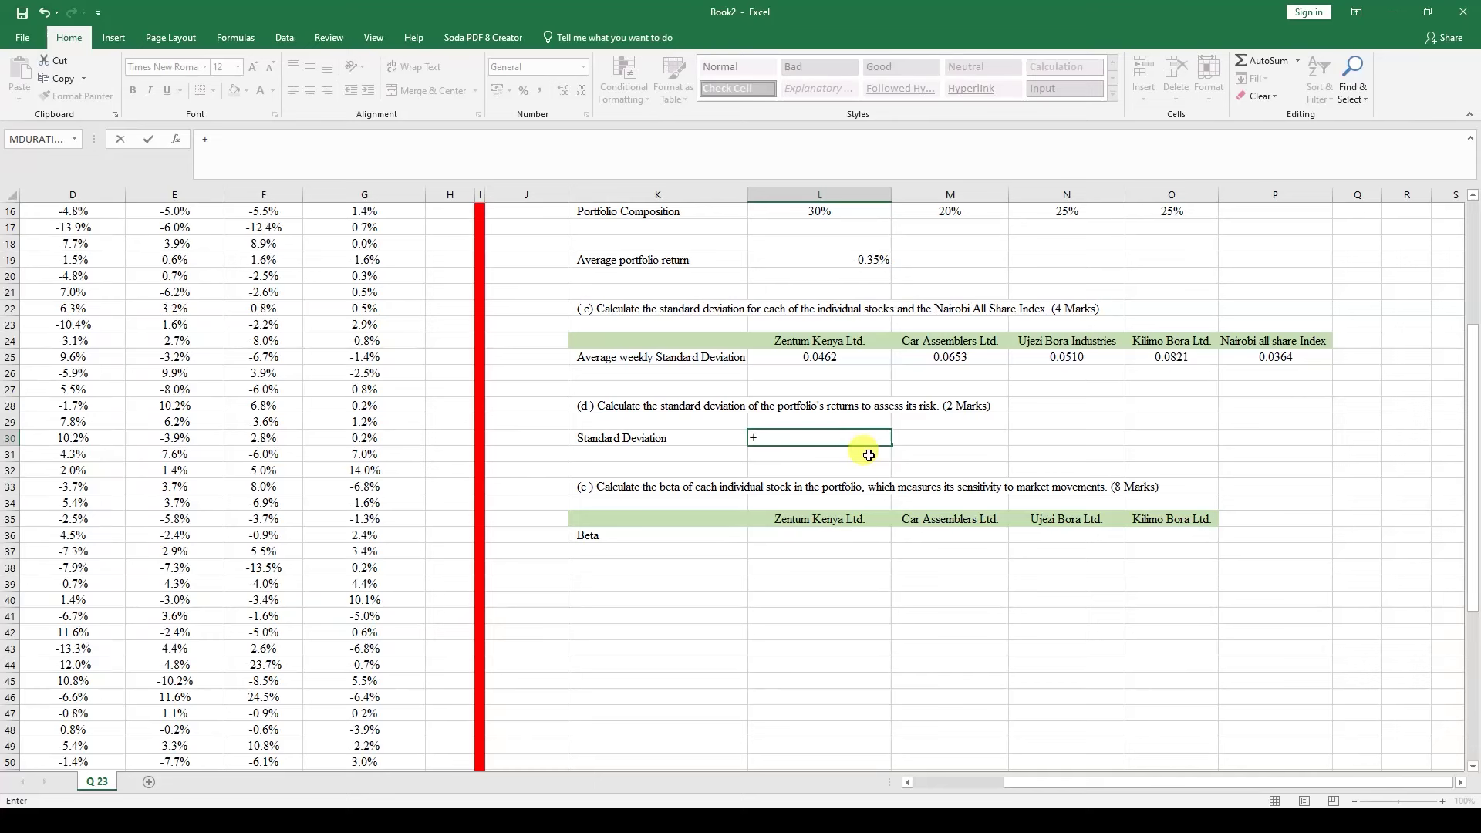
click(852, 356)
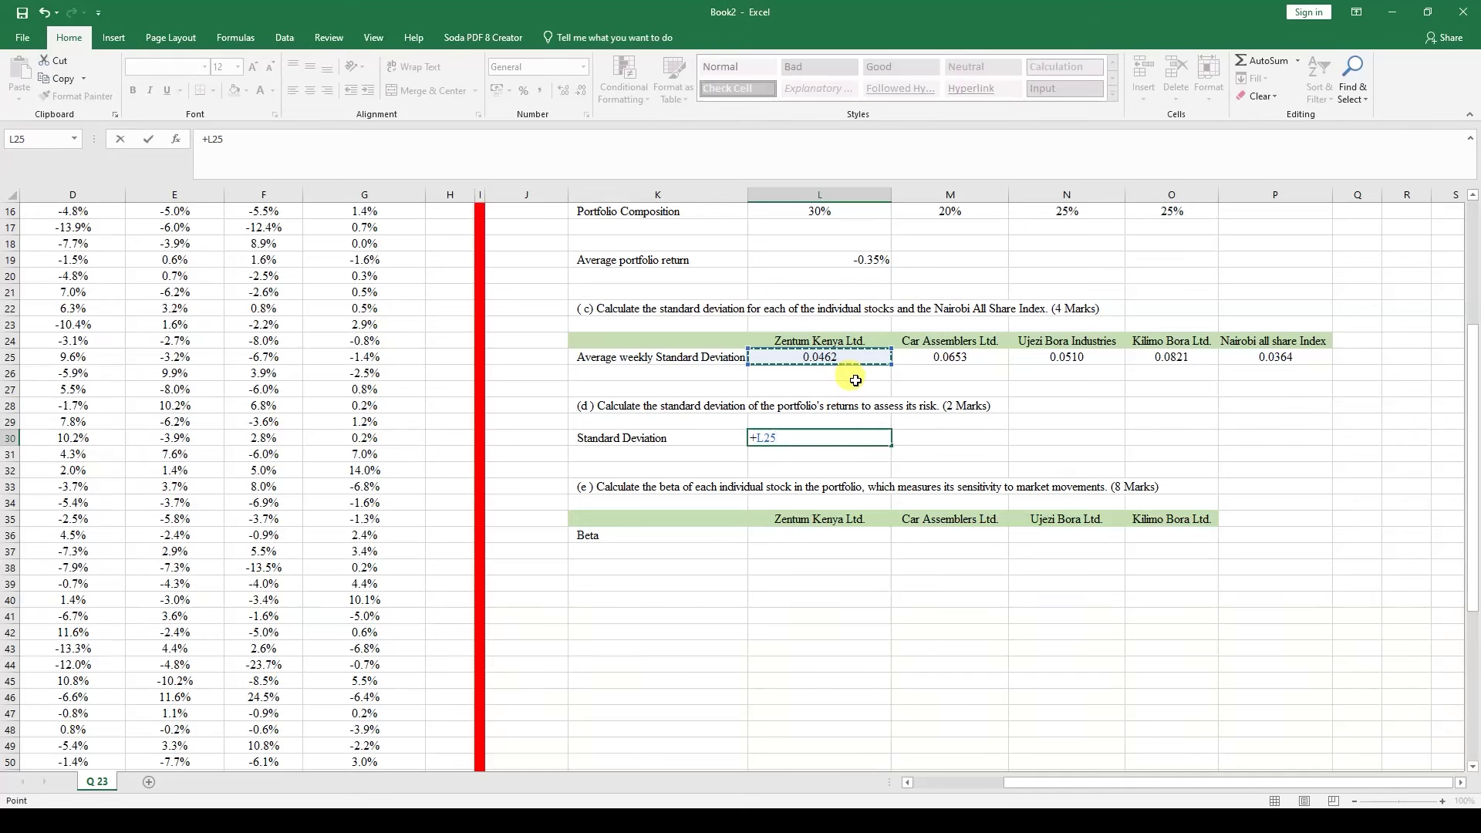
text(*)
drag(1028, 780, 965, 780)
scroll(942, 753, up, 2)
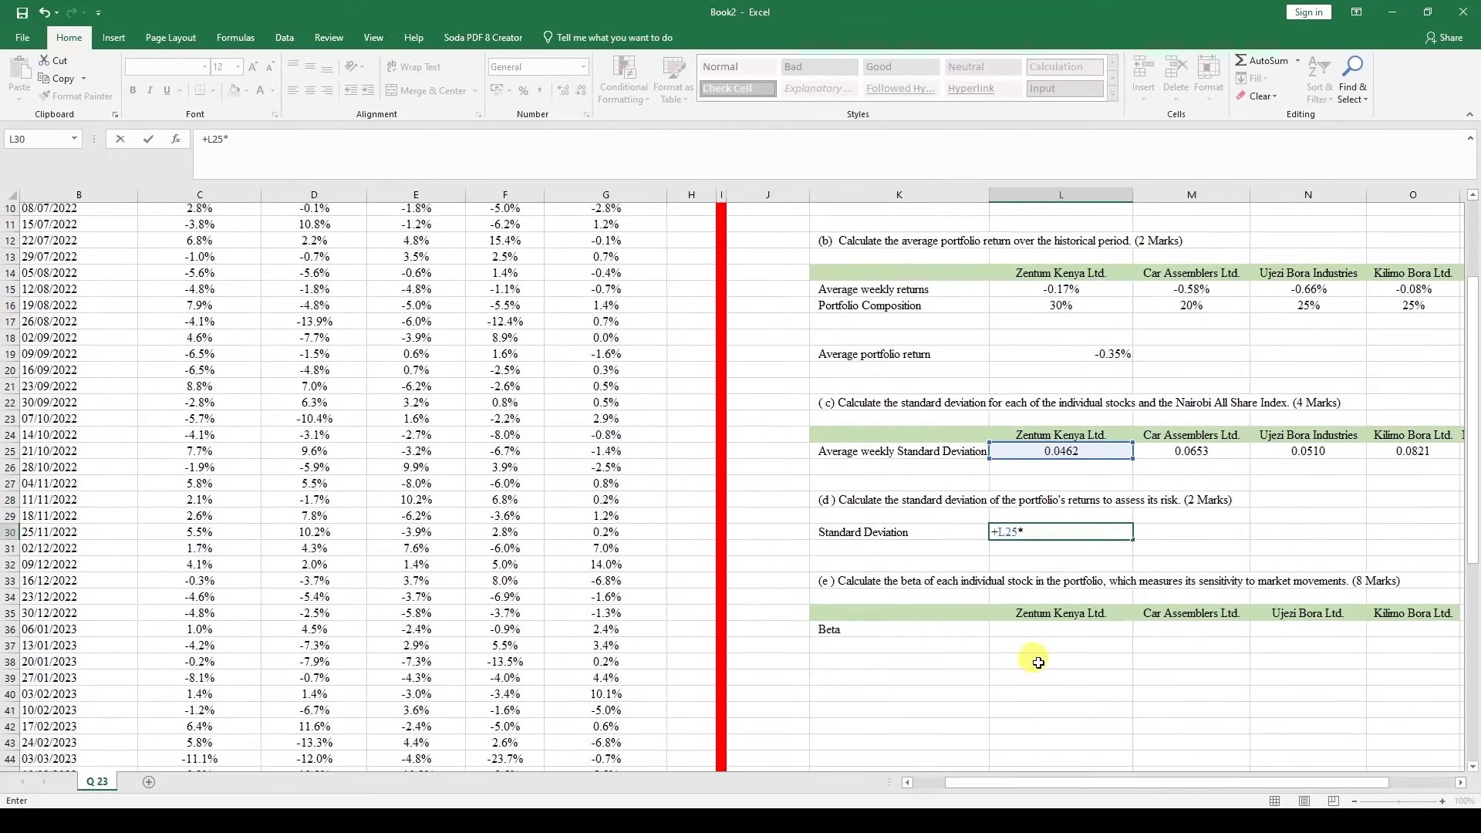
scroll(423, 651, up, 3)
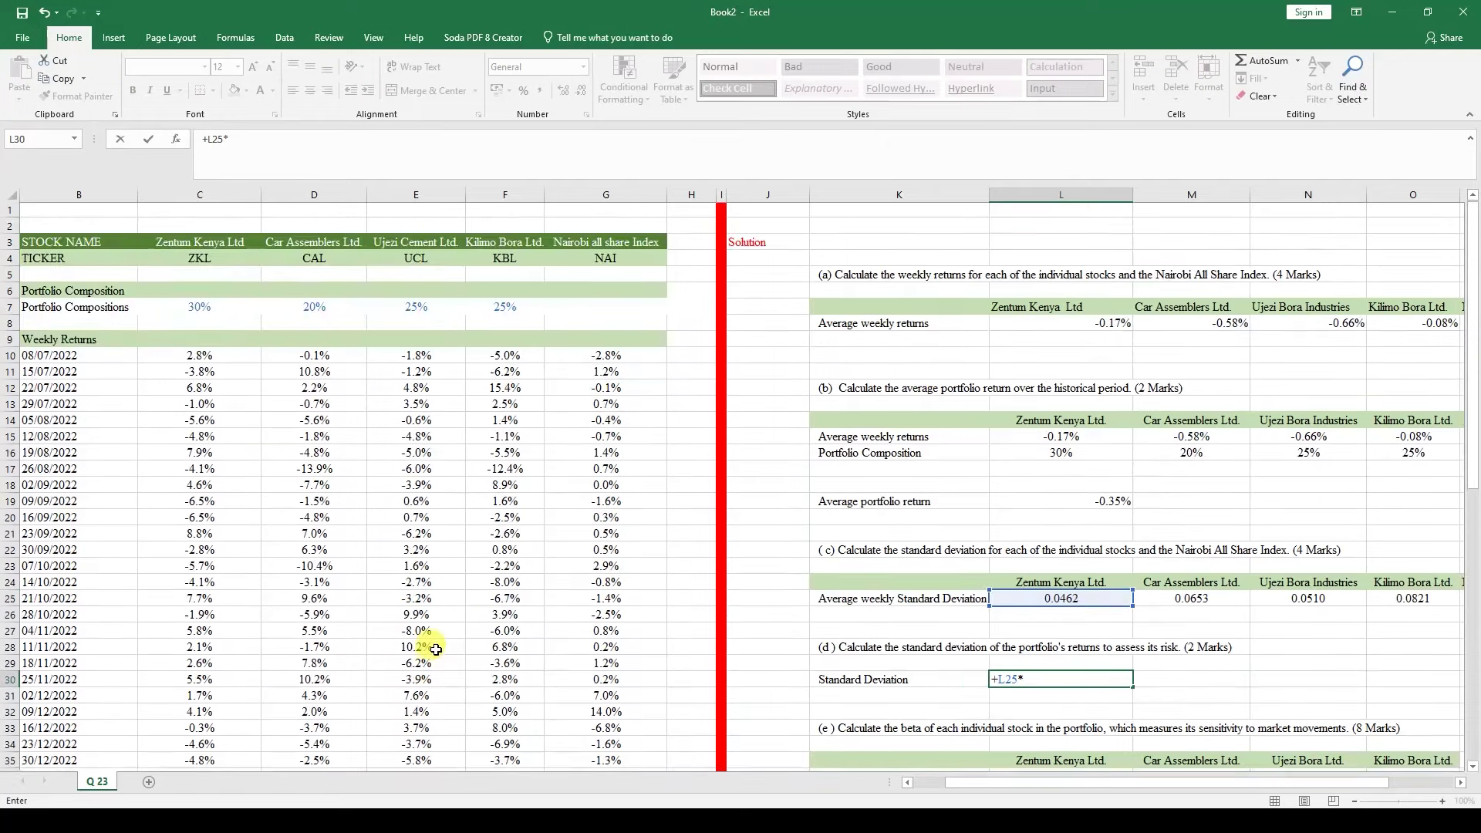
click(218, 309)
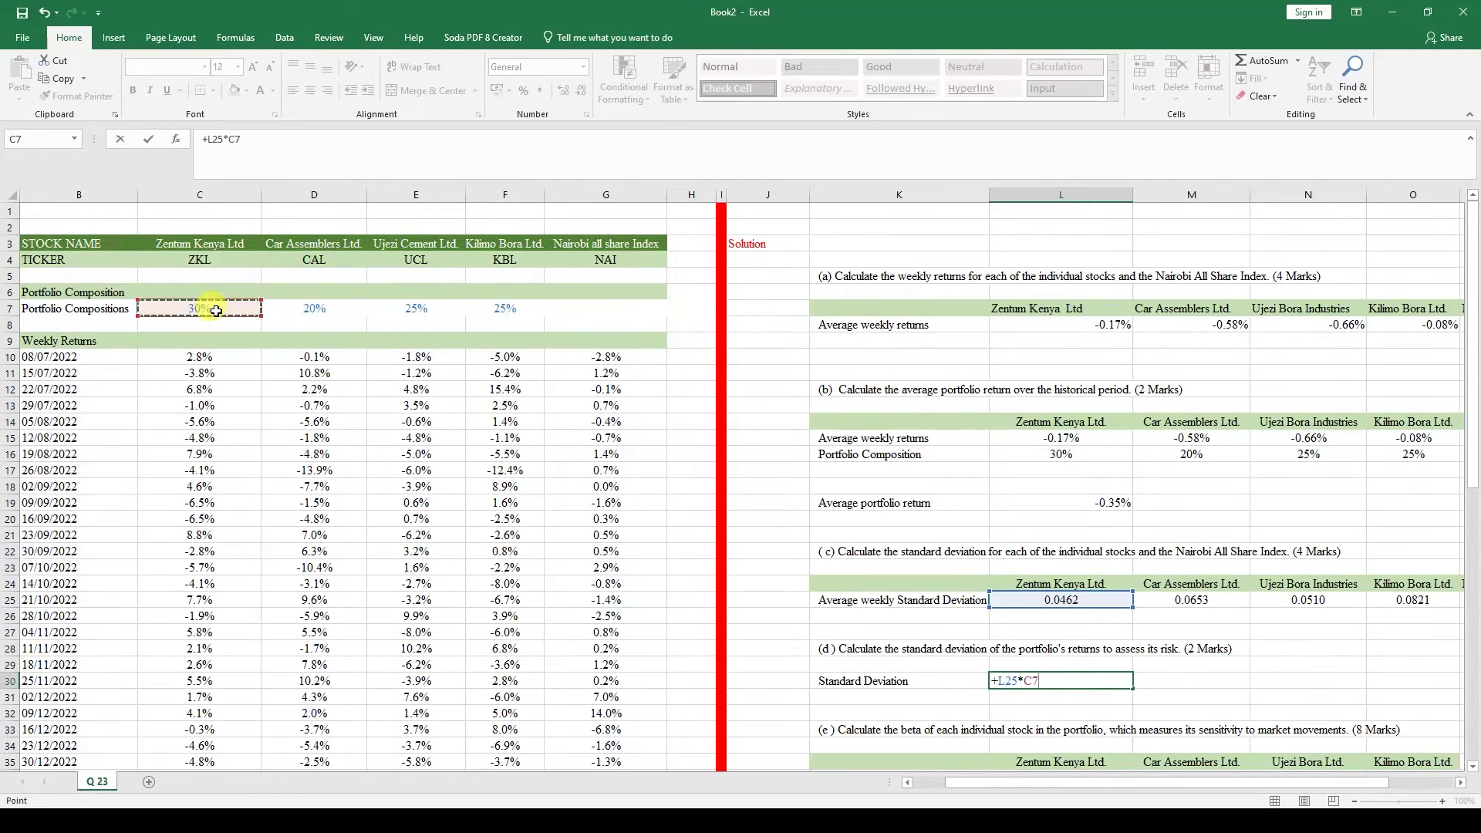
text())
click(203, 139)
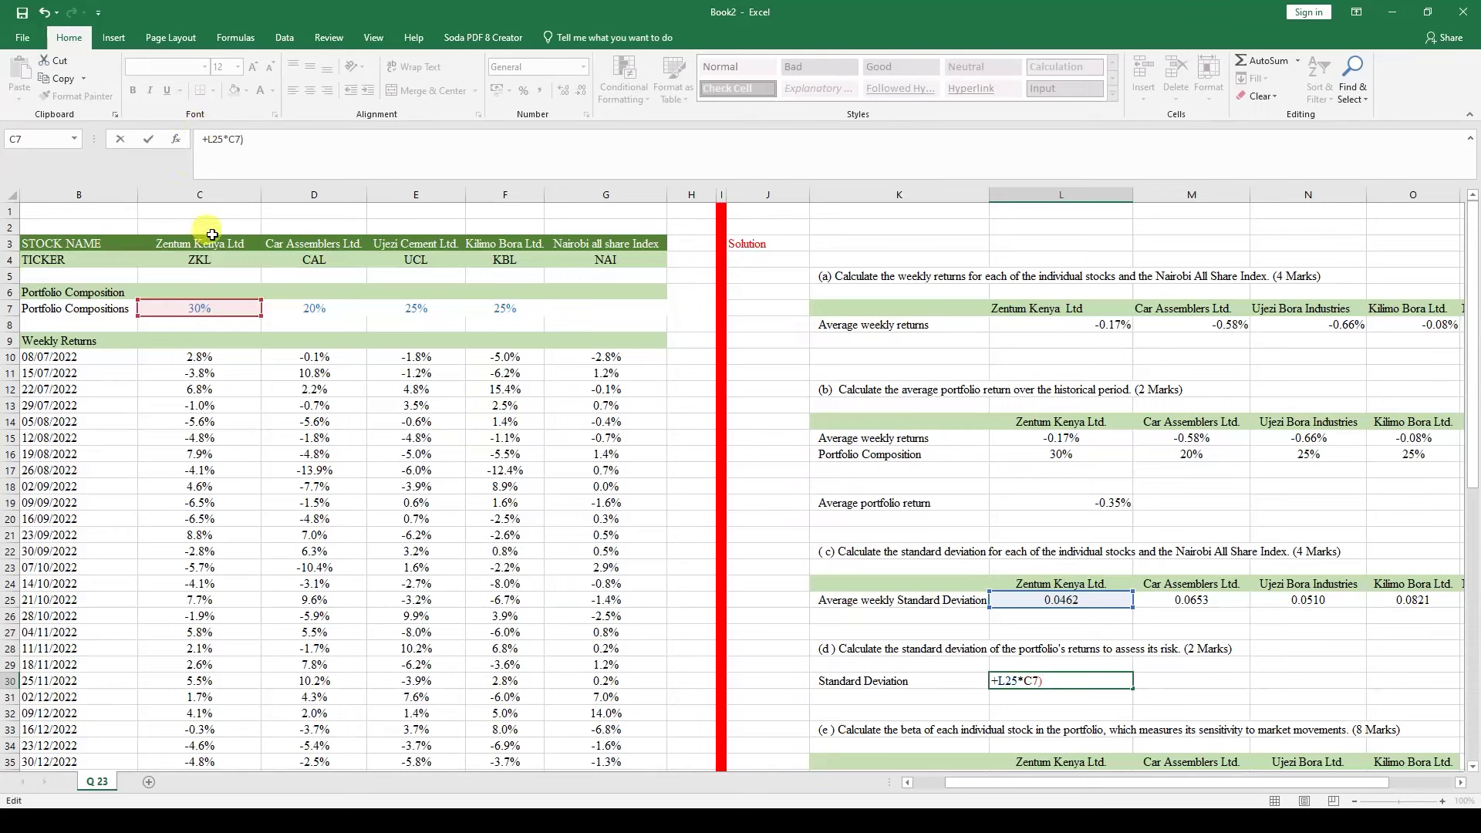
text(()
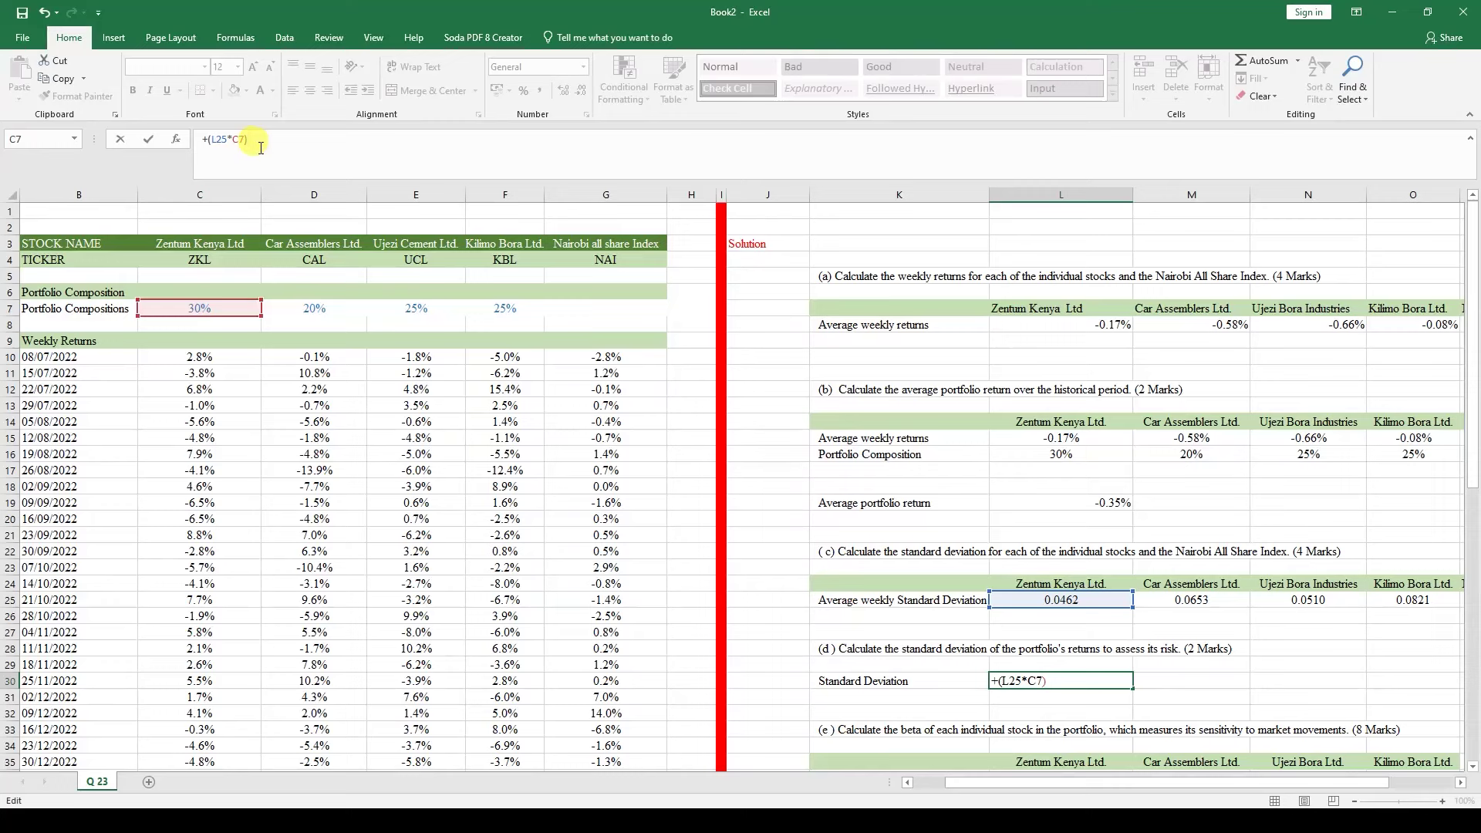
- Add the Car Assemblers Ltd. term +(M25*D7) to the L30 formula and open the bracket for the following term
click(1208, 601)
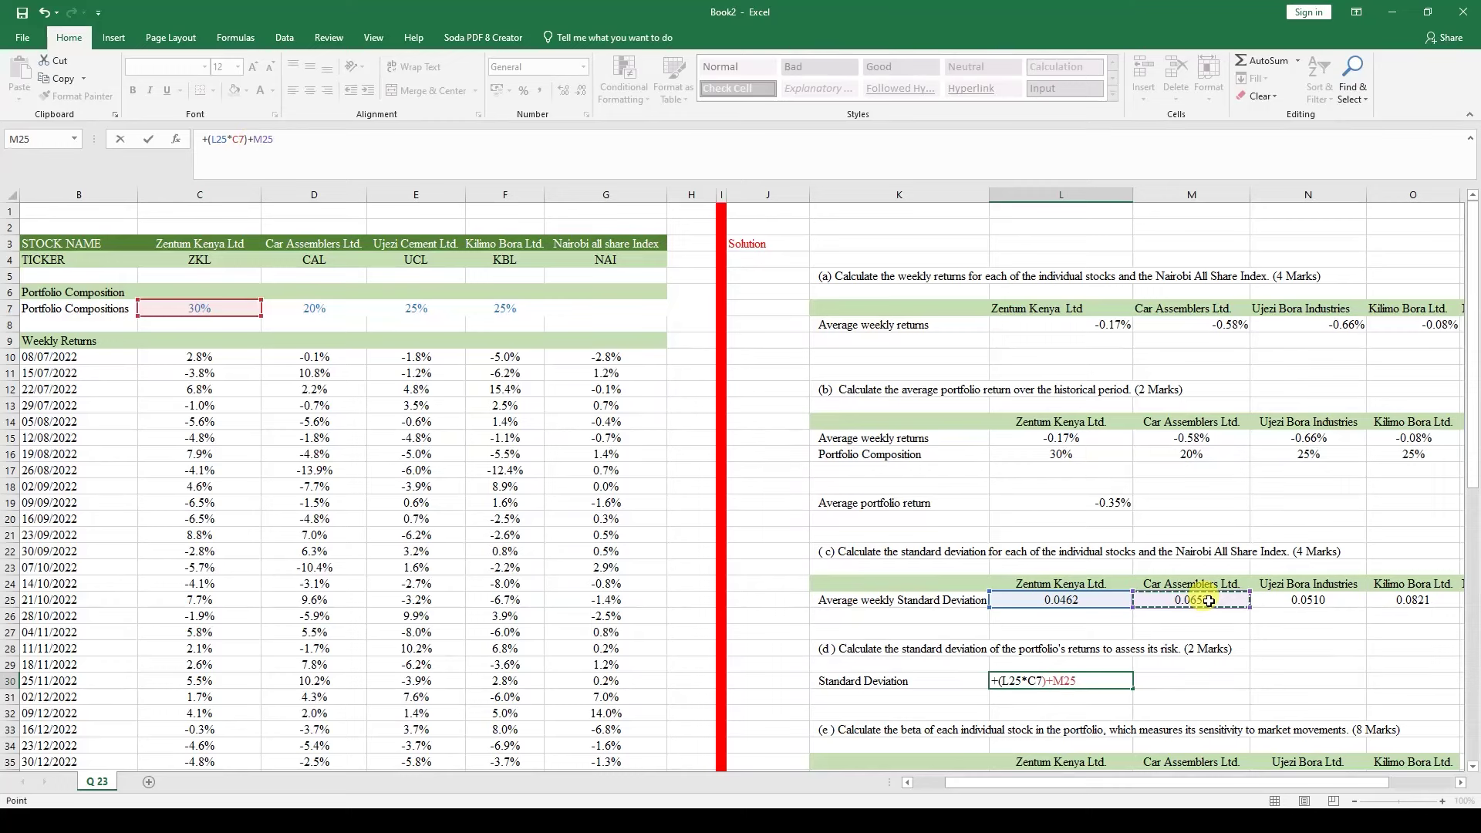
click(255, 140)
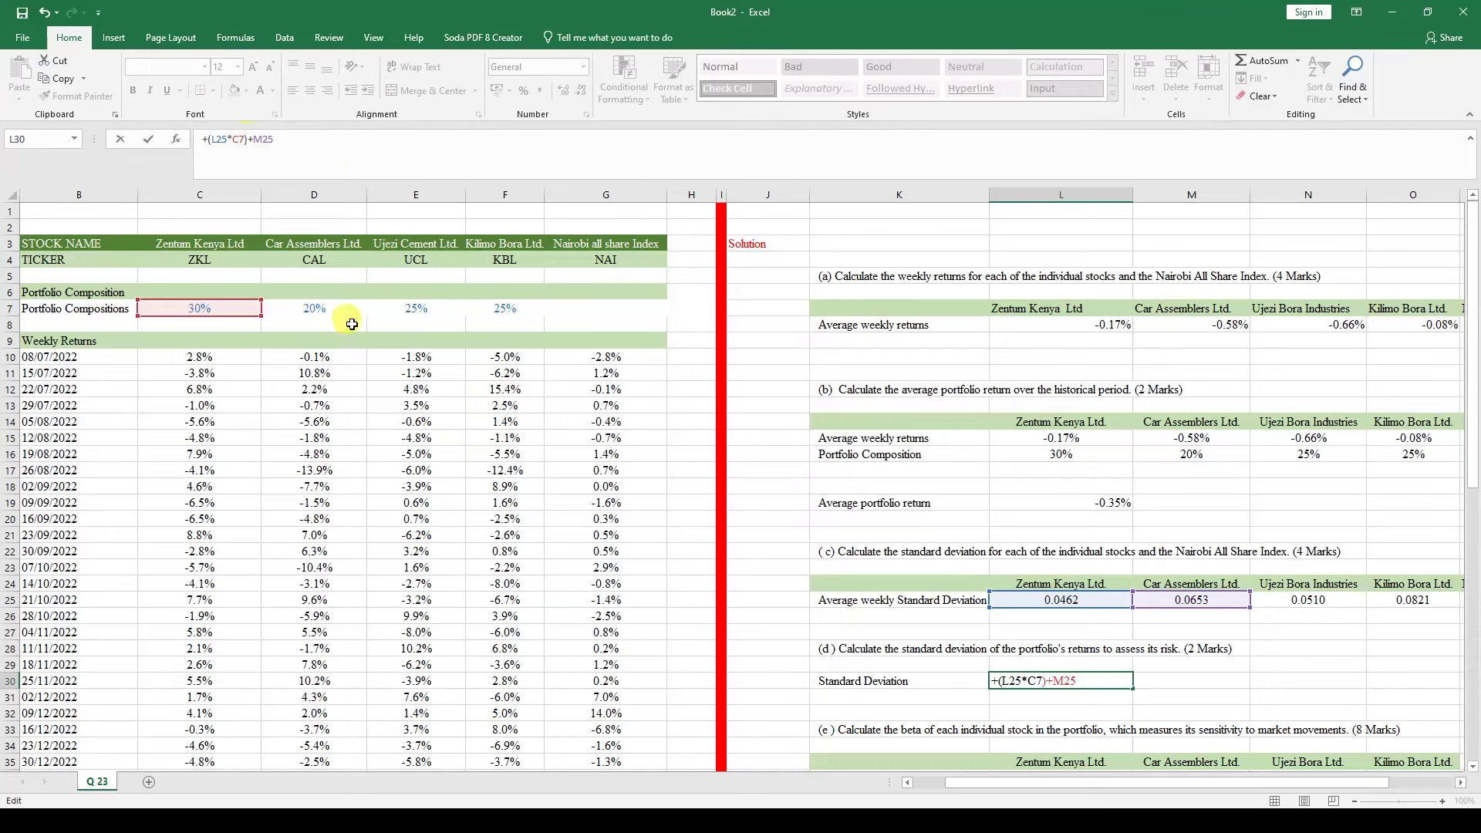
text(()
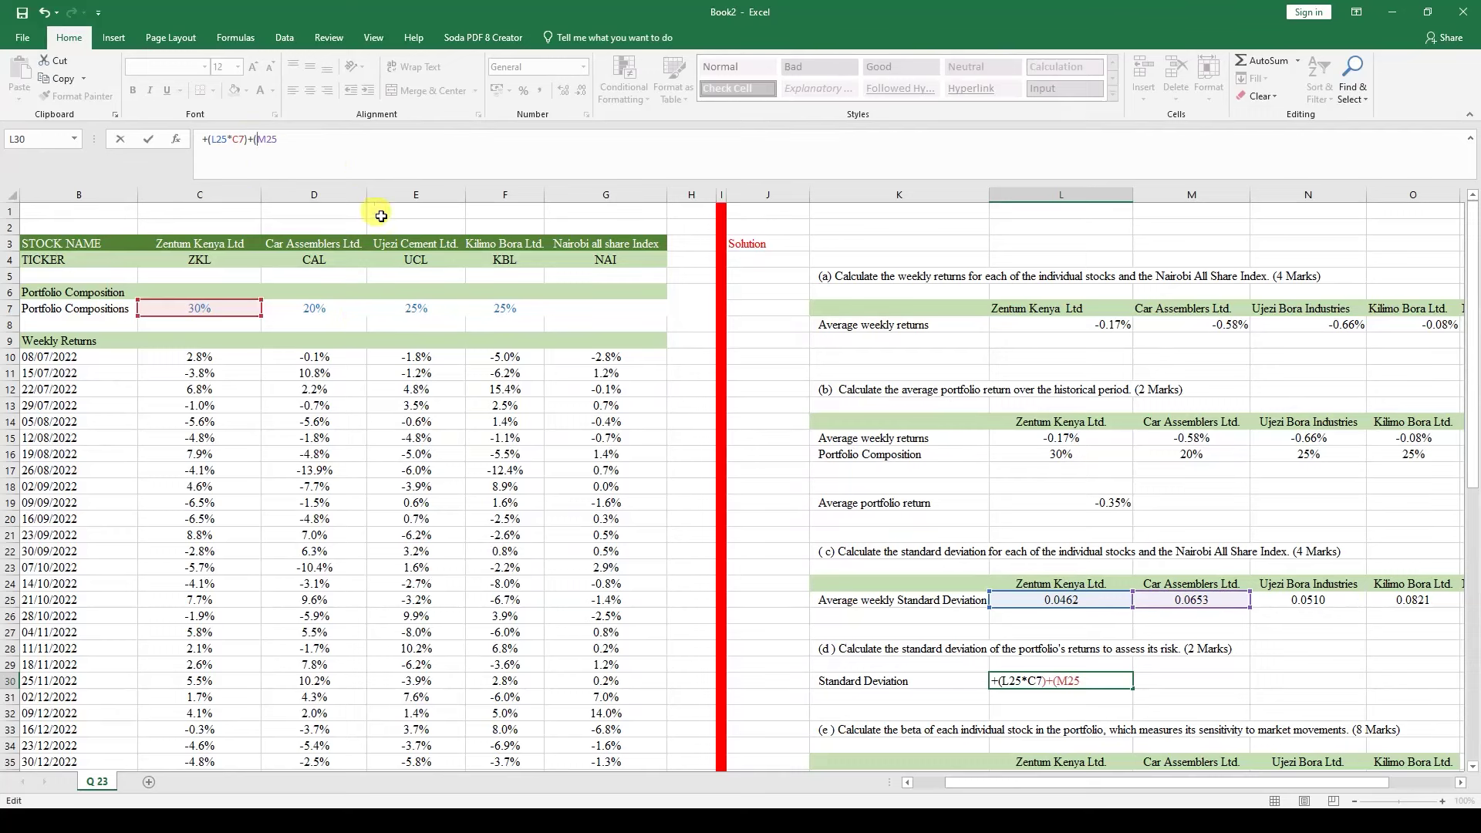
click(366, 132)
click(330, 312)
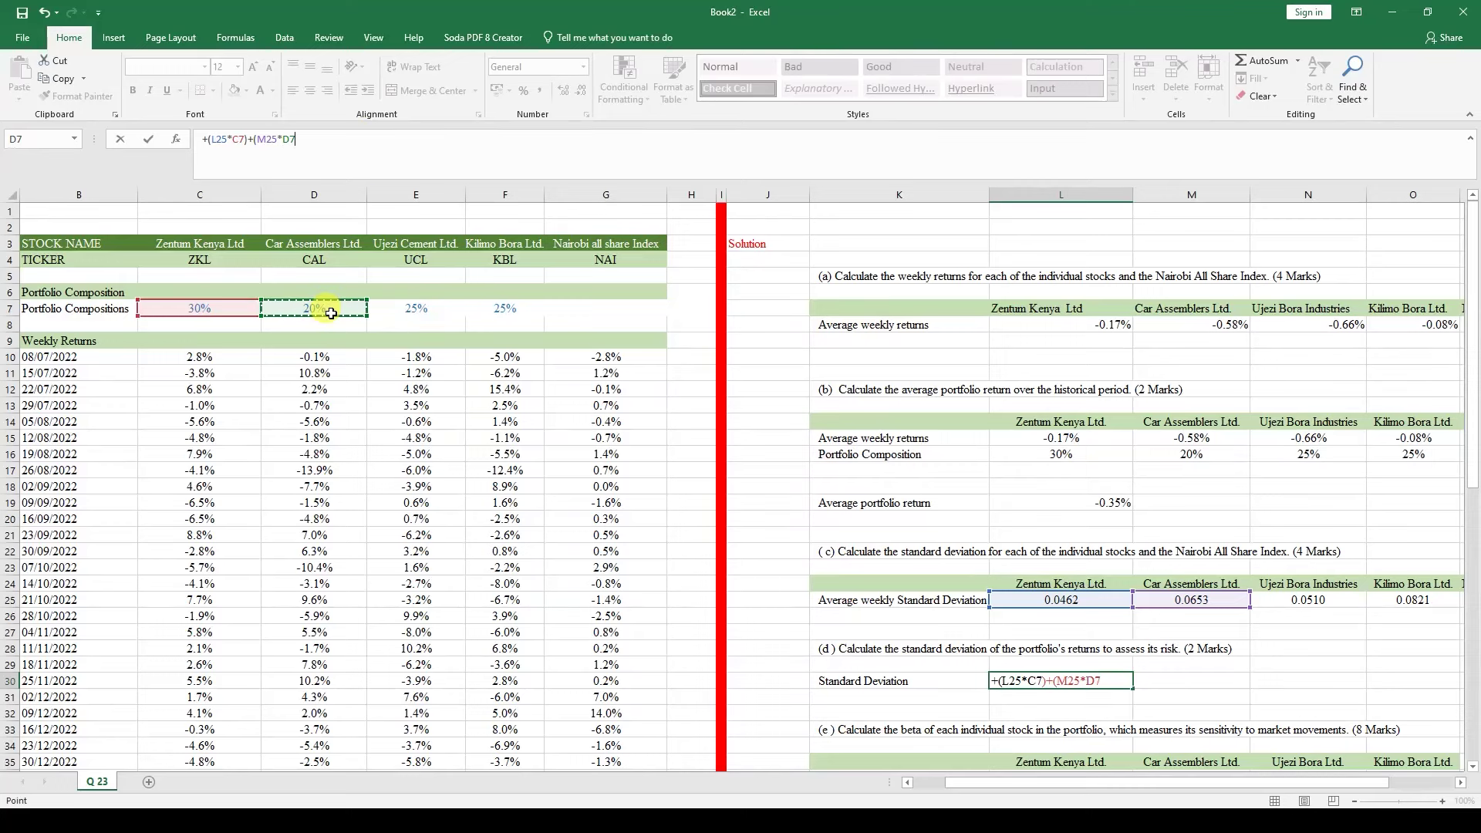
text()+()
- Complete the L30 formula with the Ujezi Bora term (N25*E7) and the Kilimo Bora term +(O25*F7), and enter it
click(1288, 604)
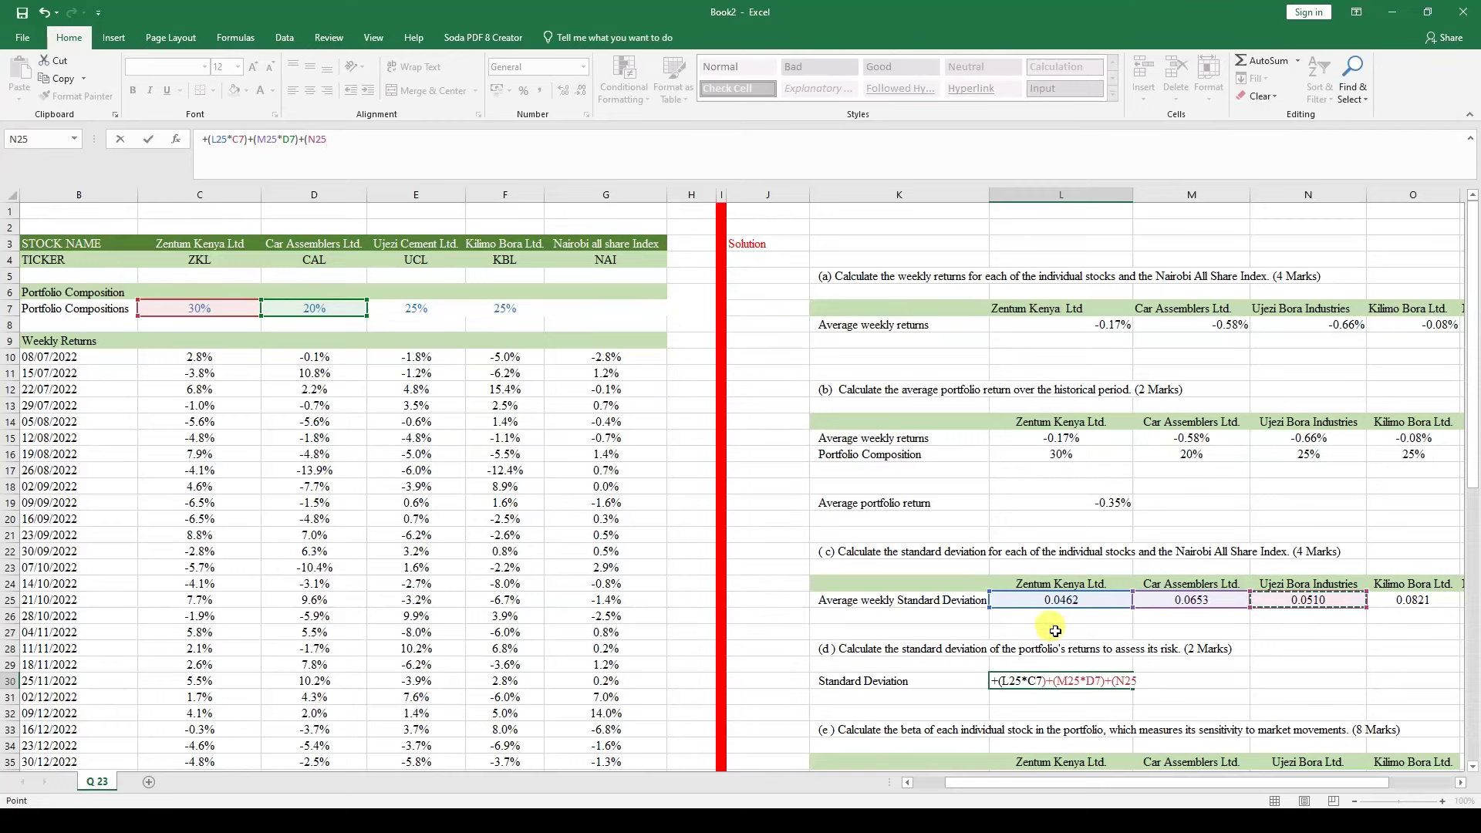
text(*)
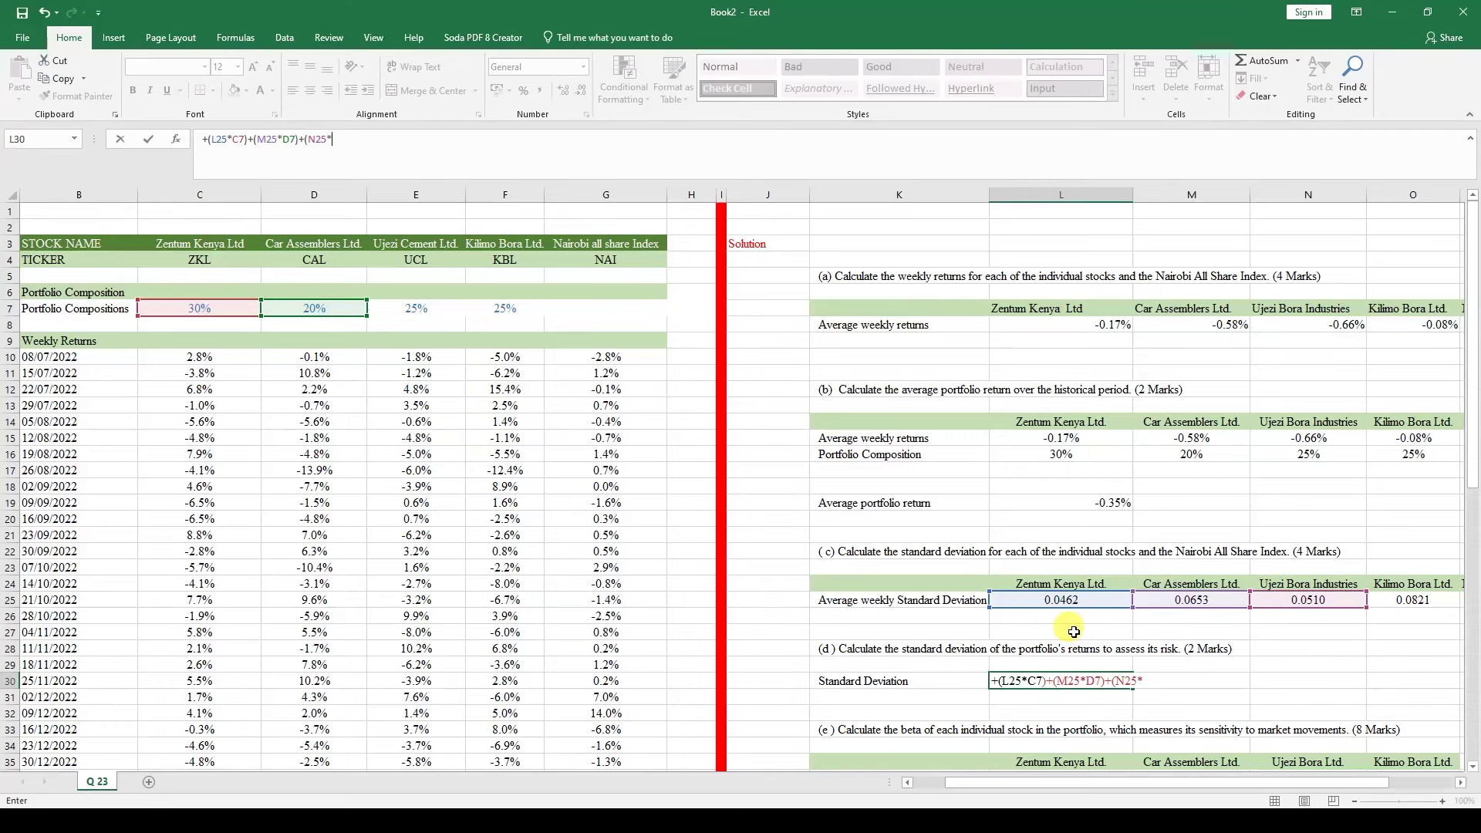
click(416, 308)
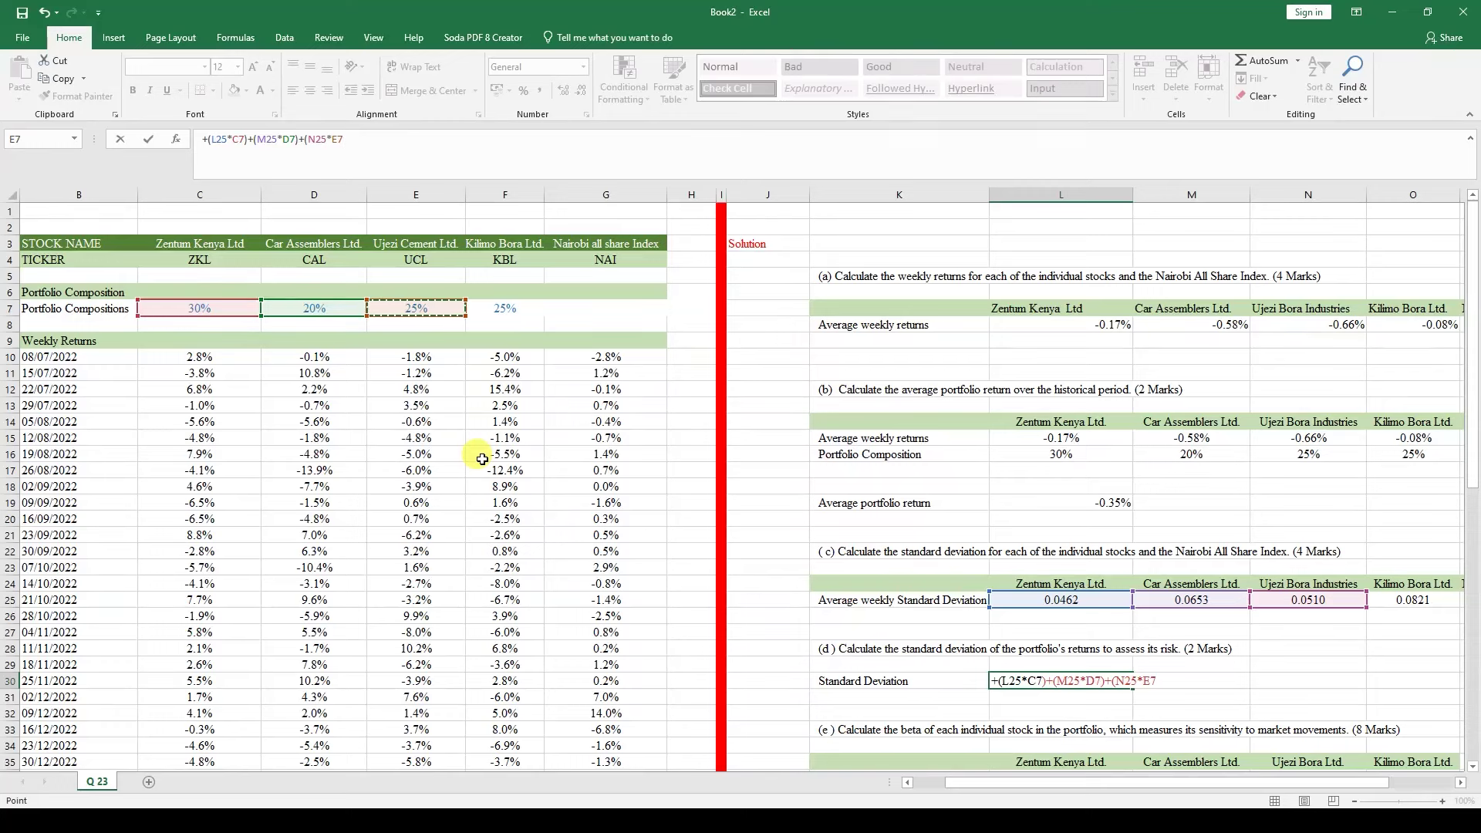
text()+)
click(1424, 601)
text(*)
click(528, 308)
click(351, 139)
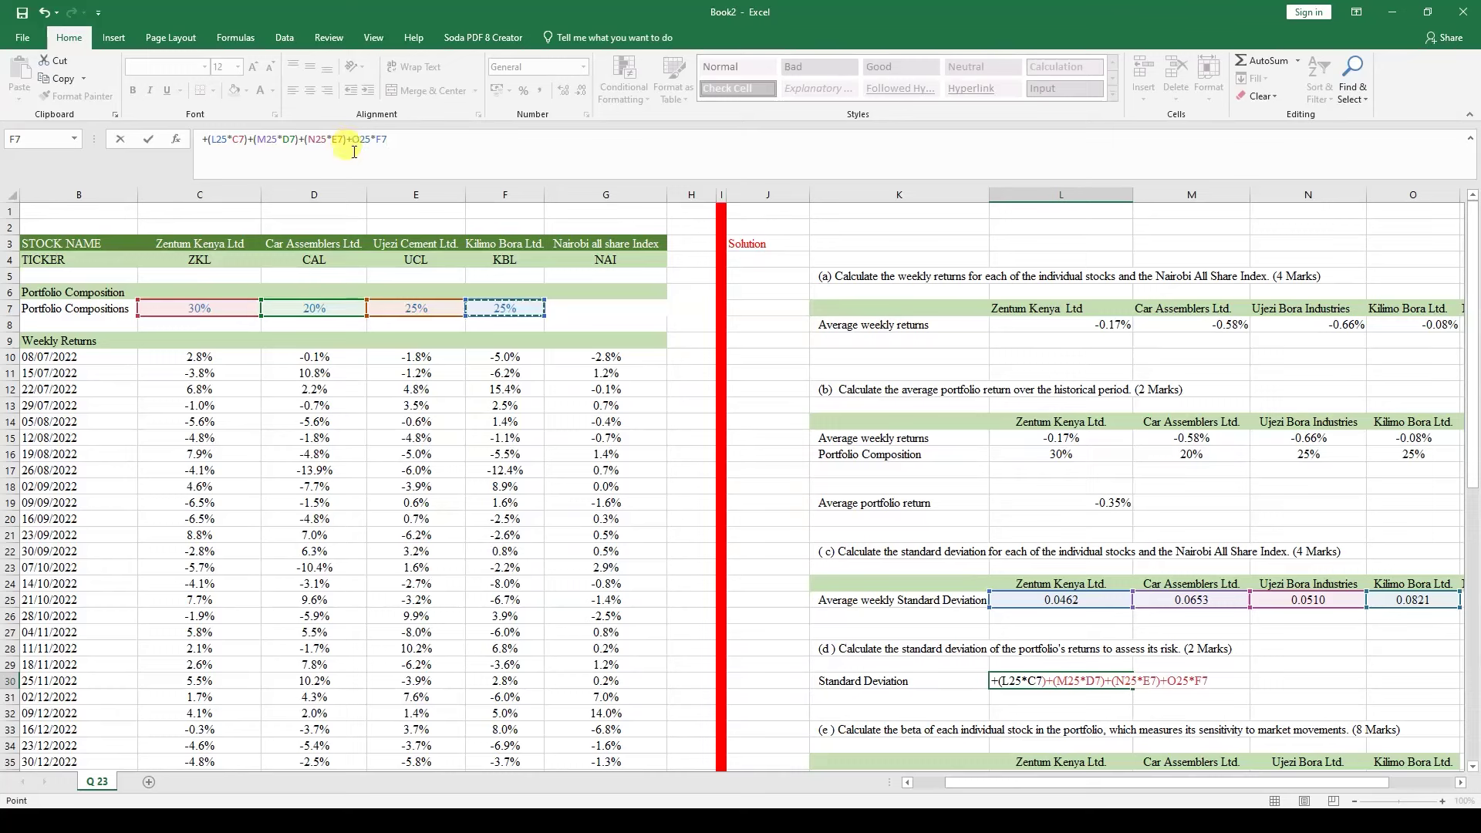
text(()
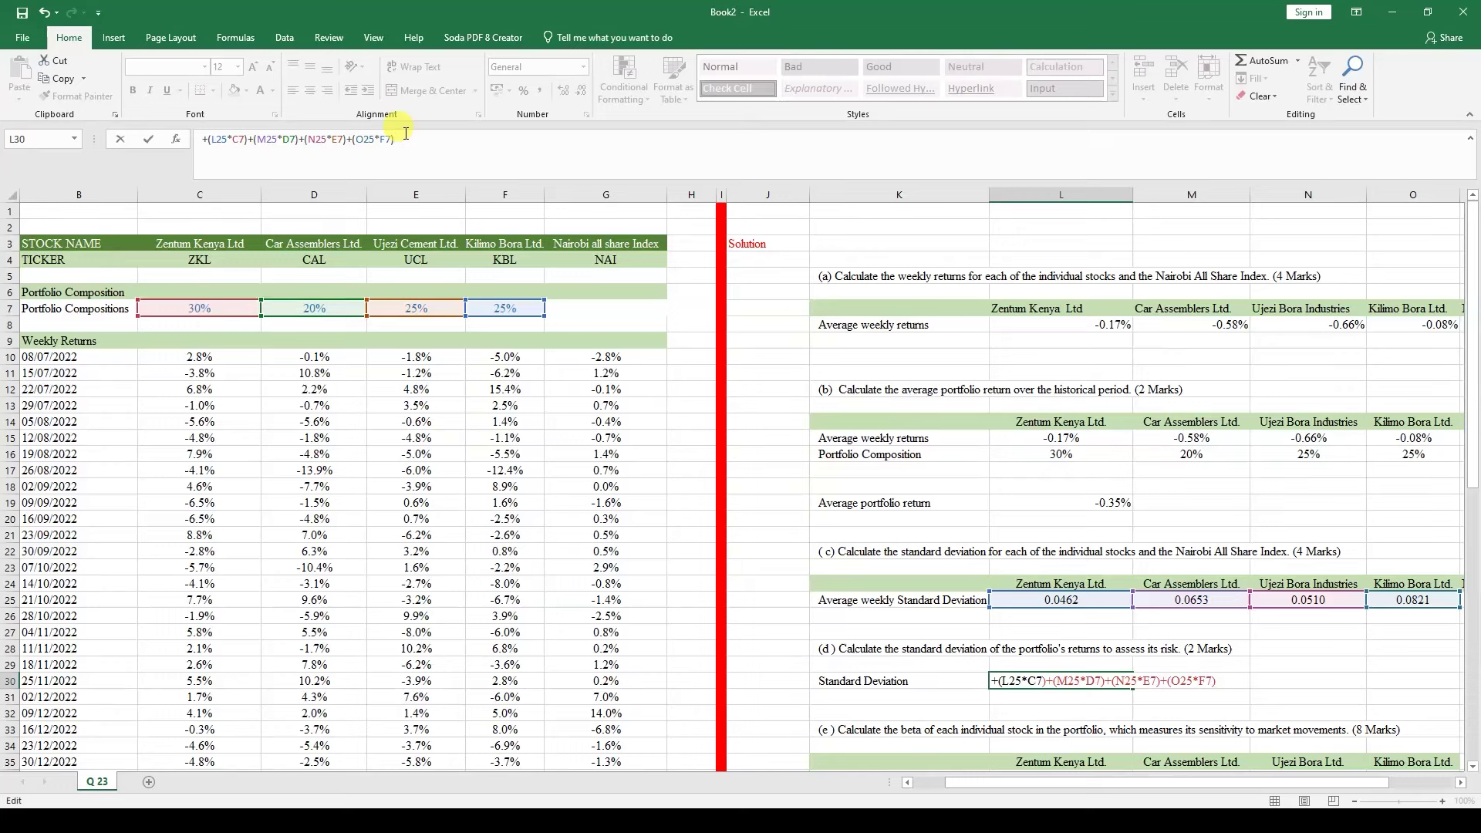
key(Return)
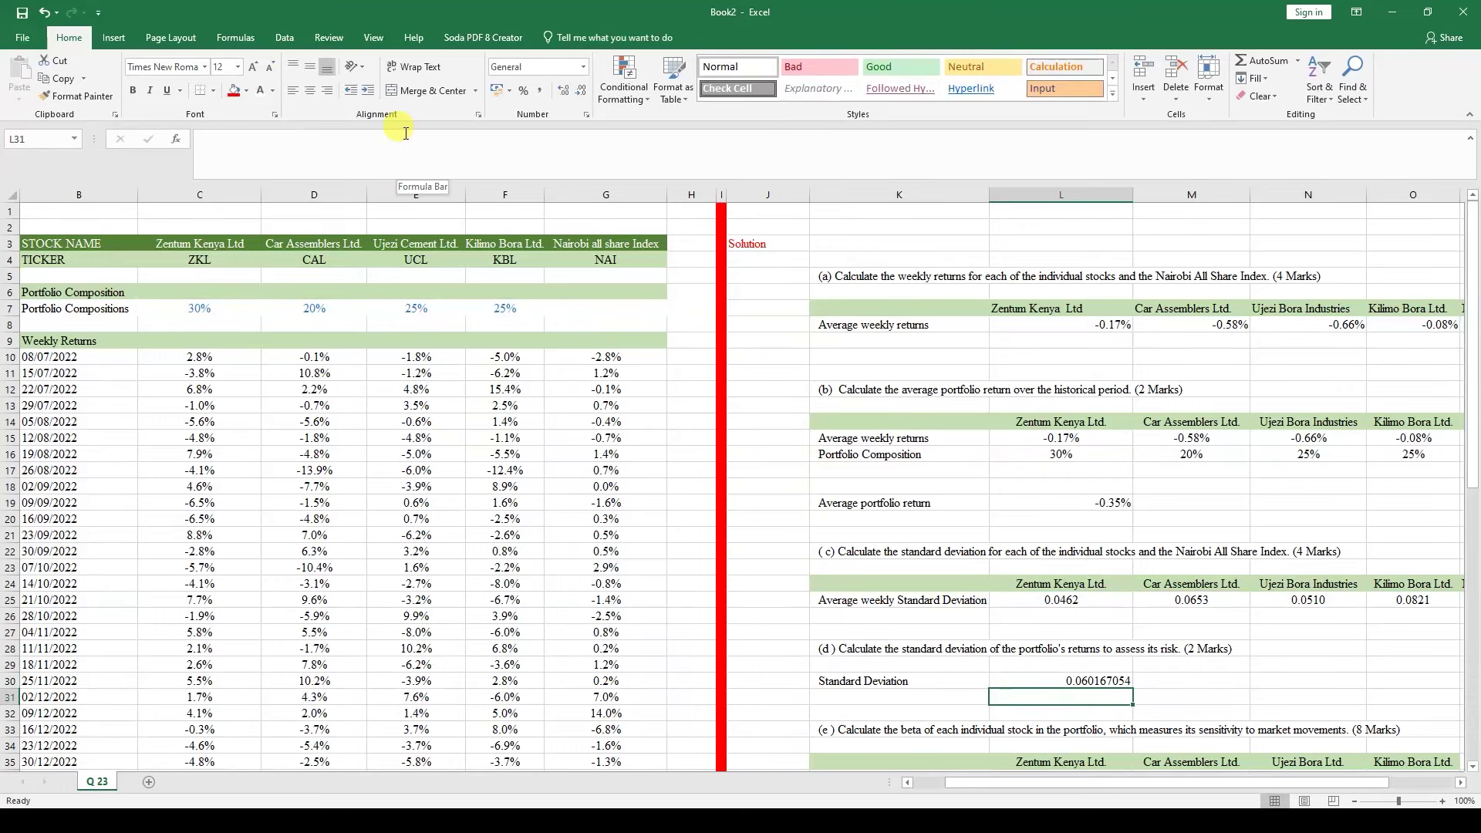
- Format the portfolio Standard Deviation in L30 as a percentage with three decimal places
click(1098, 680)
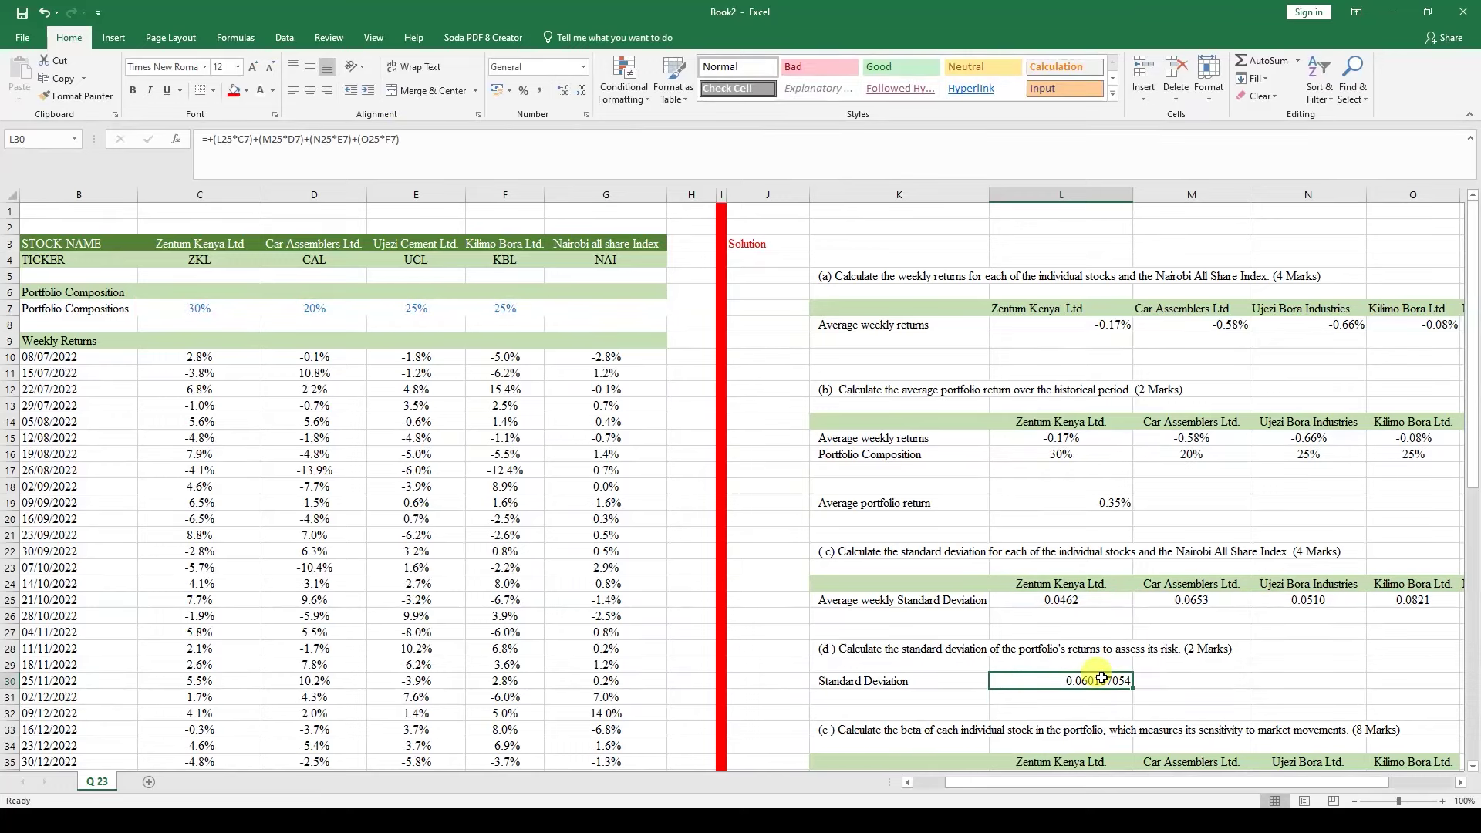
click(523, 92)
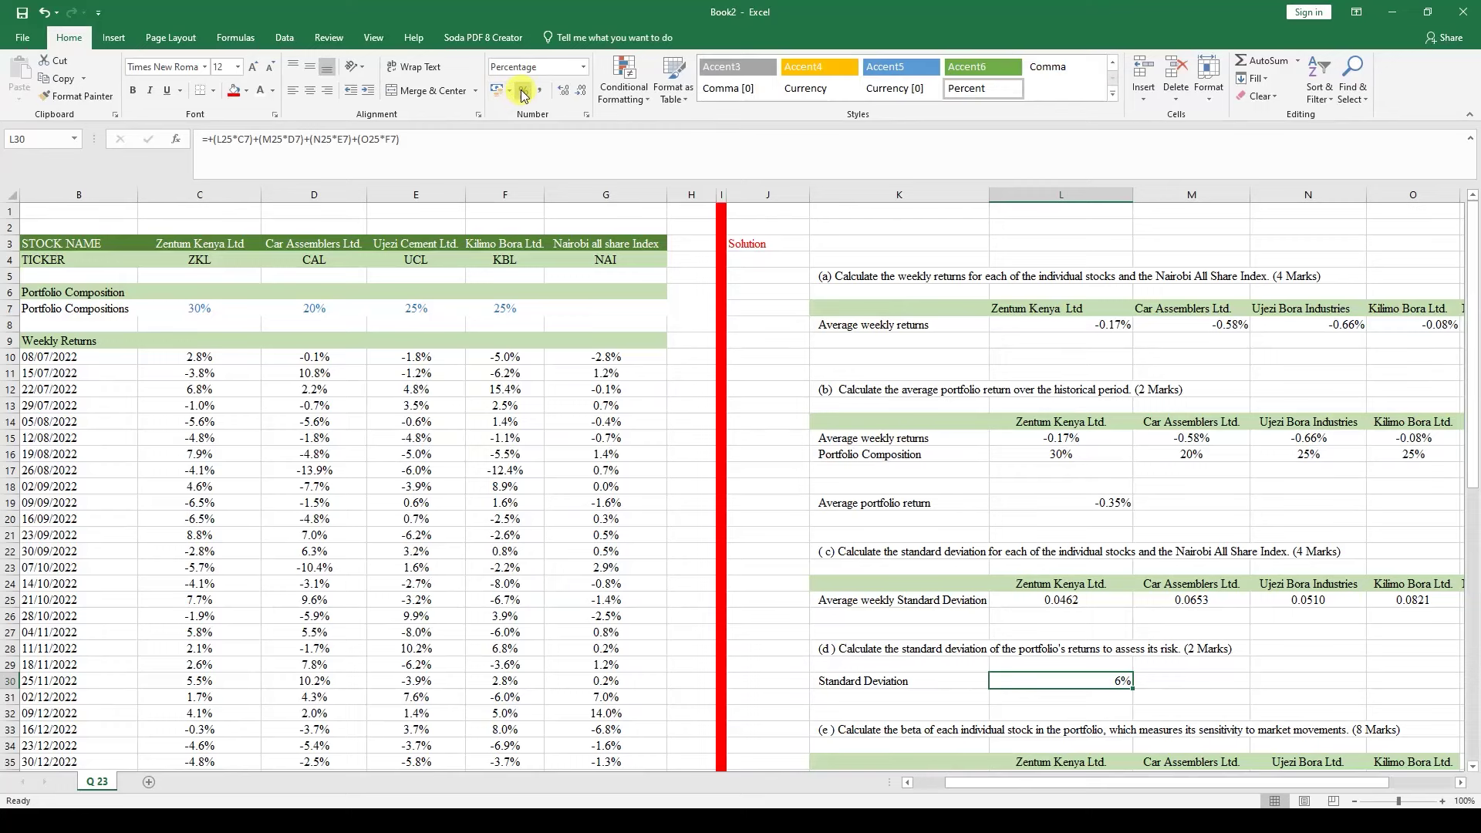
click(564, 93)
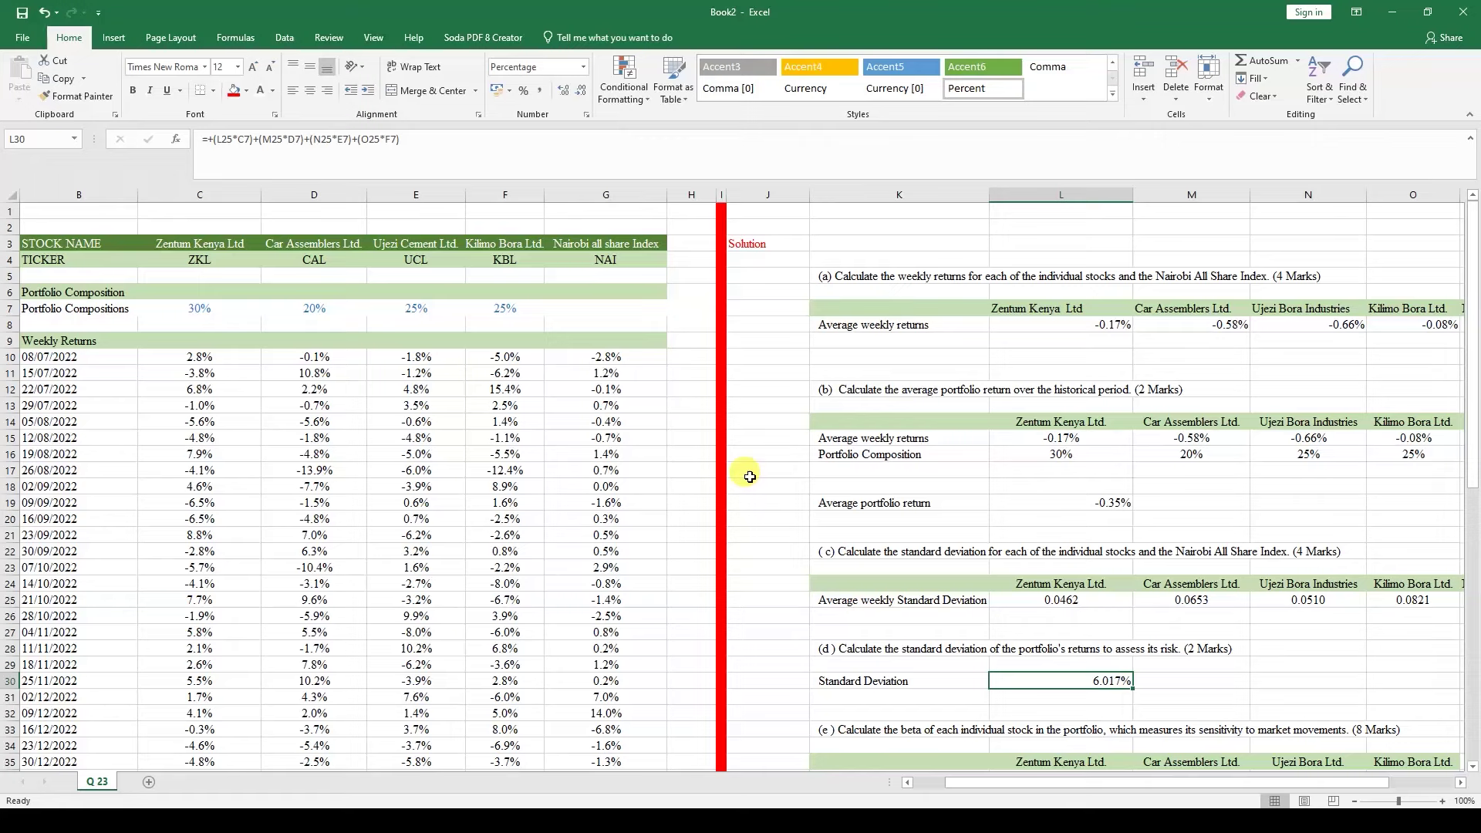
- Write the beta formula note COV m,s / VAR m in K37, beneath the Beta label
scroll(748, 475, down, 3)
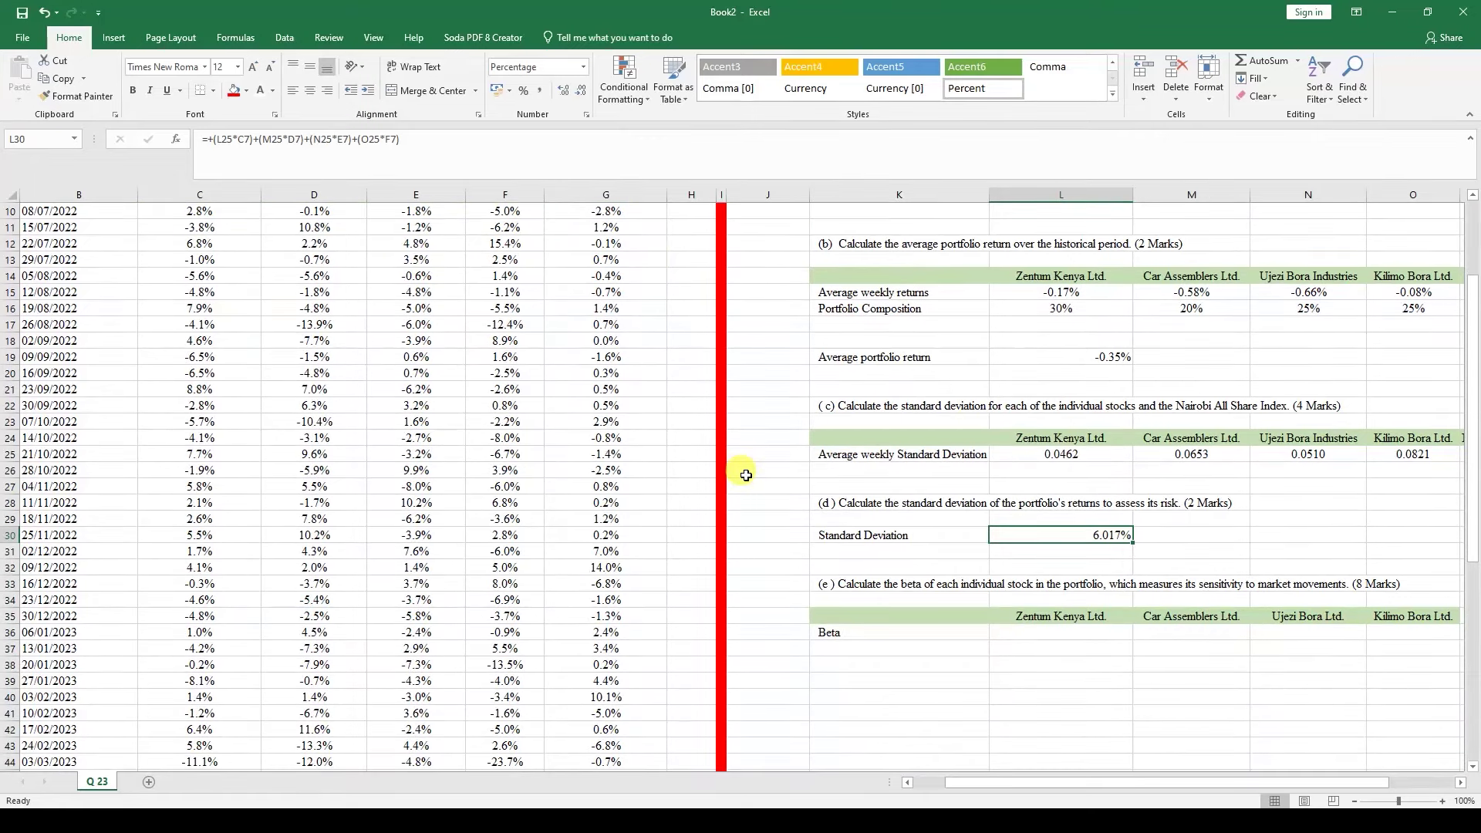
scroll(746, 476, down, 1)
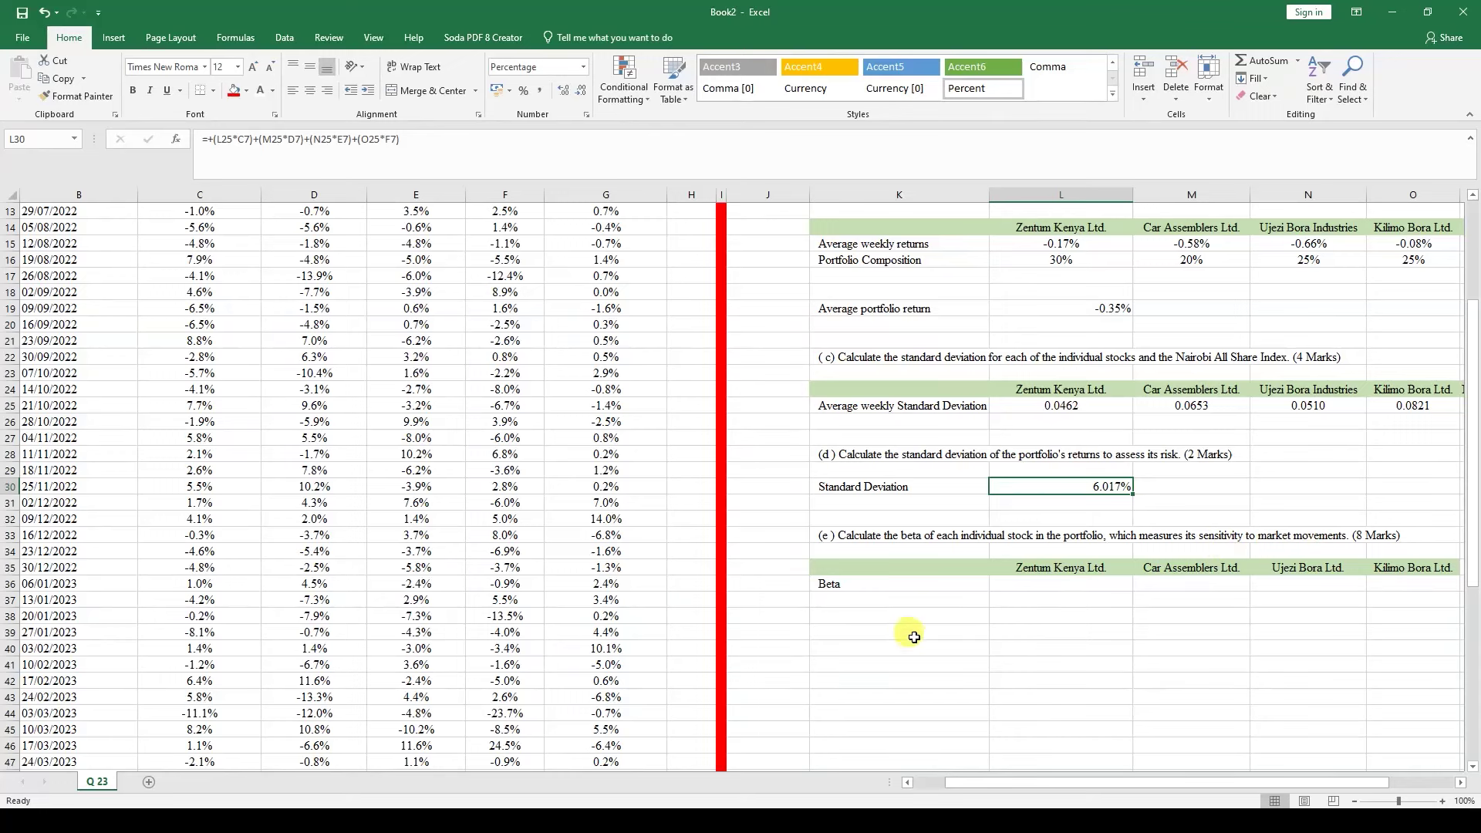
click(883, 600)
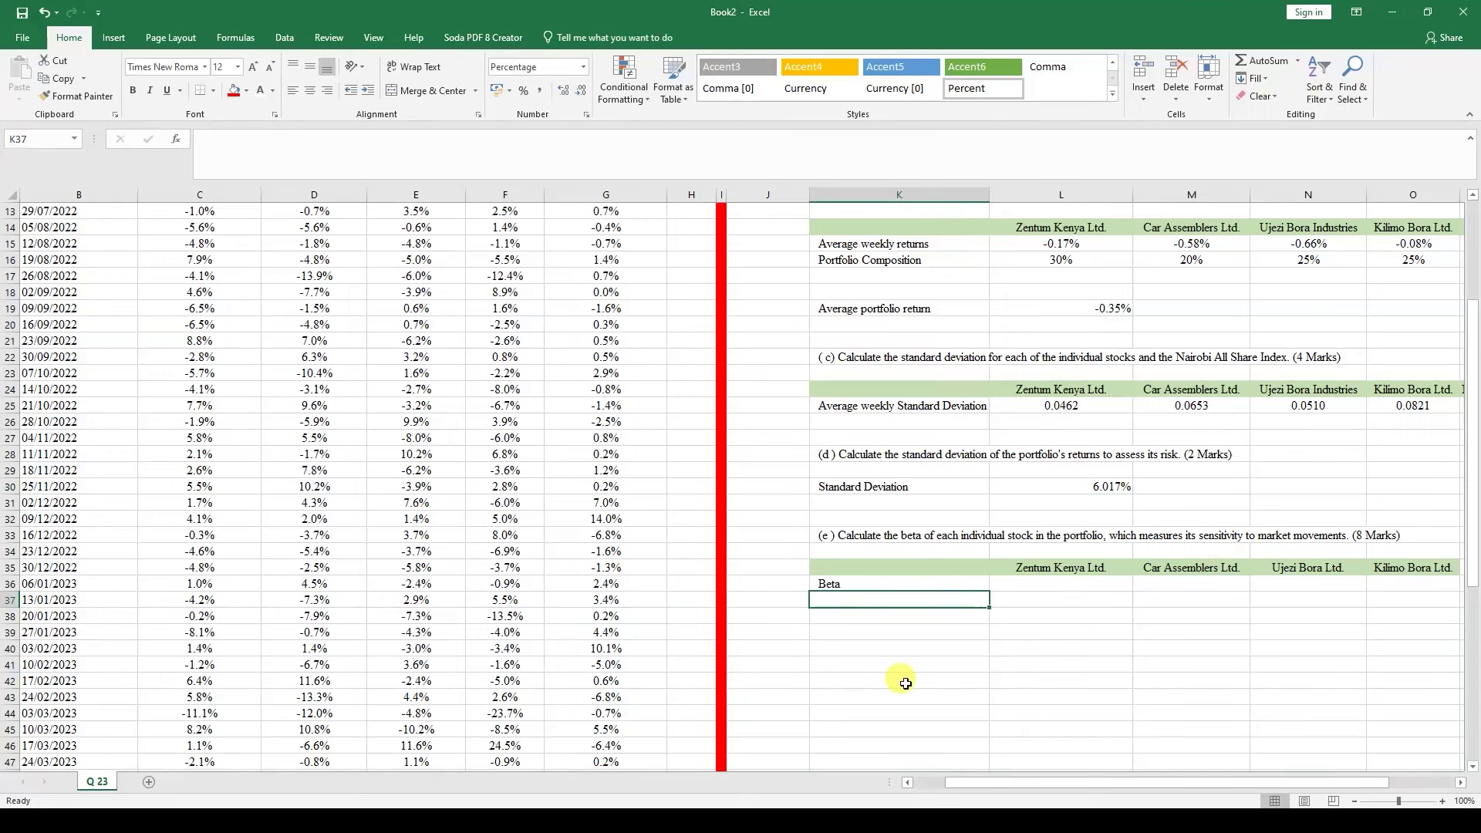
text(cov)
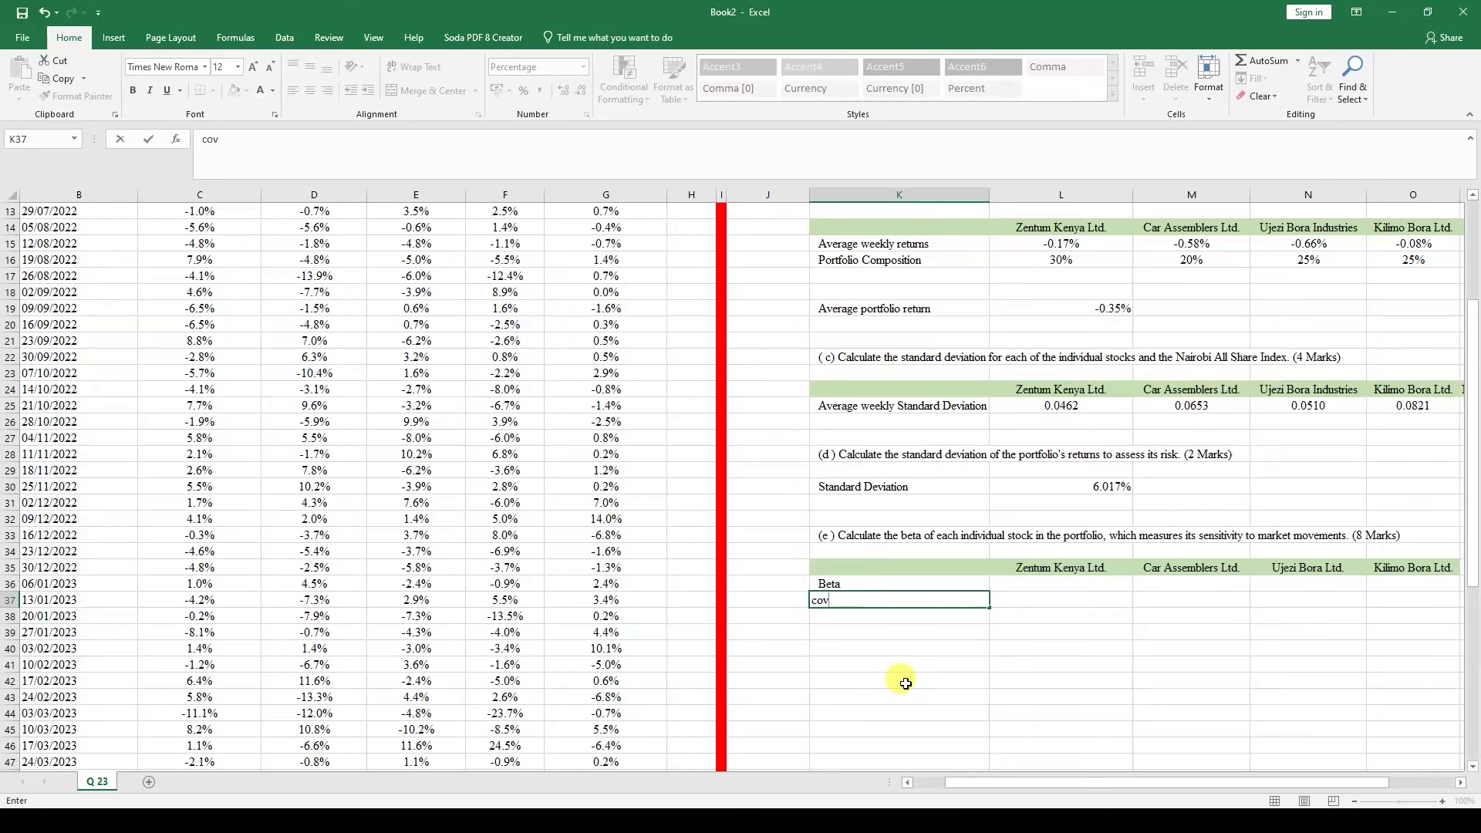
key(BackSpace)
key(BackSpace)
key(BackSpace)
text(COV m,s / V)
text(AR m)
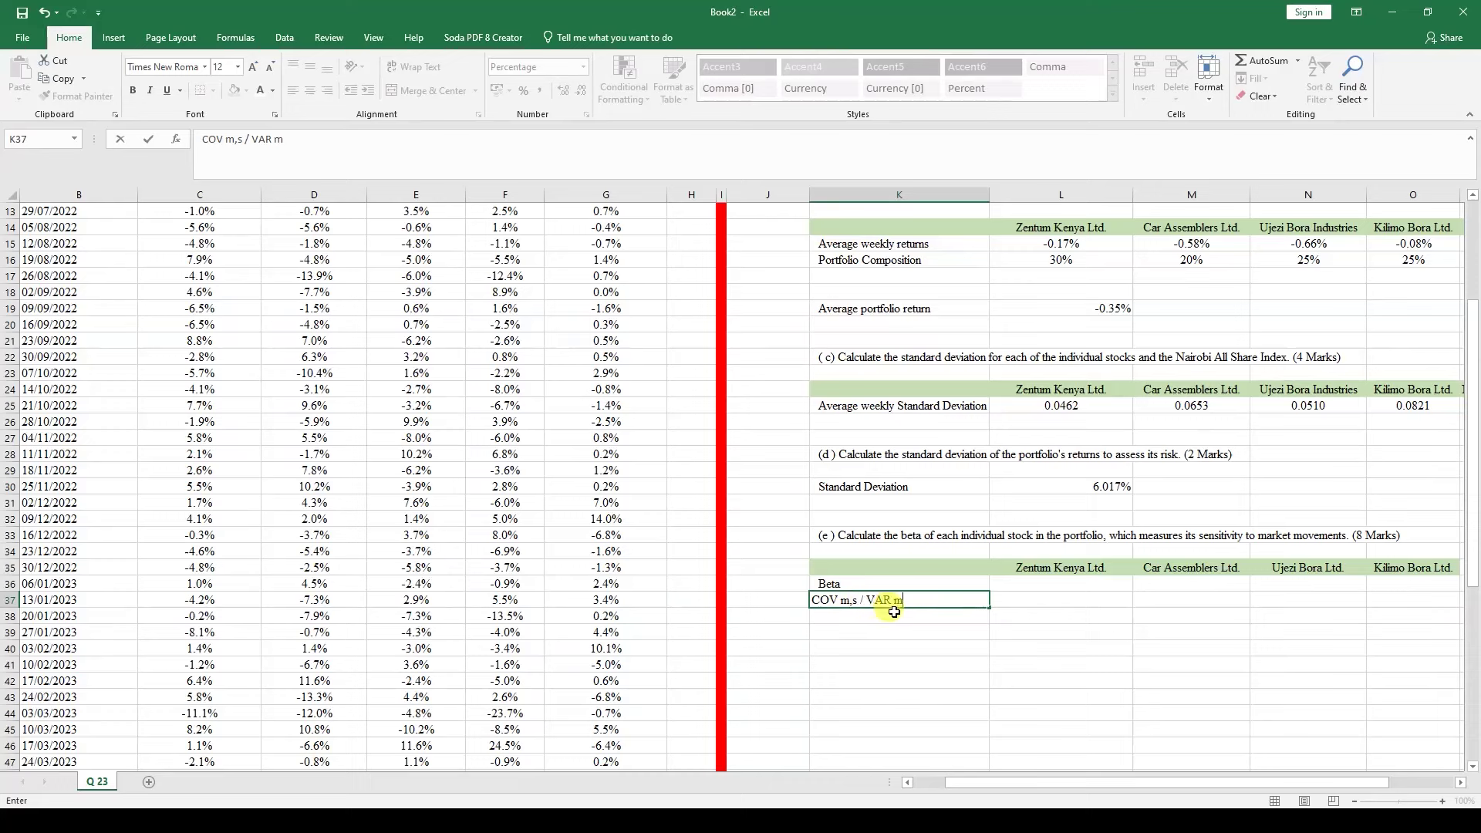
- Start a COVARIANCE.S formula in L36 for Zentum Kenya Ltd.'s beta, with the Nairobi index returns G10:G61 as Array1
click(1088, 583)
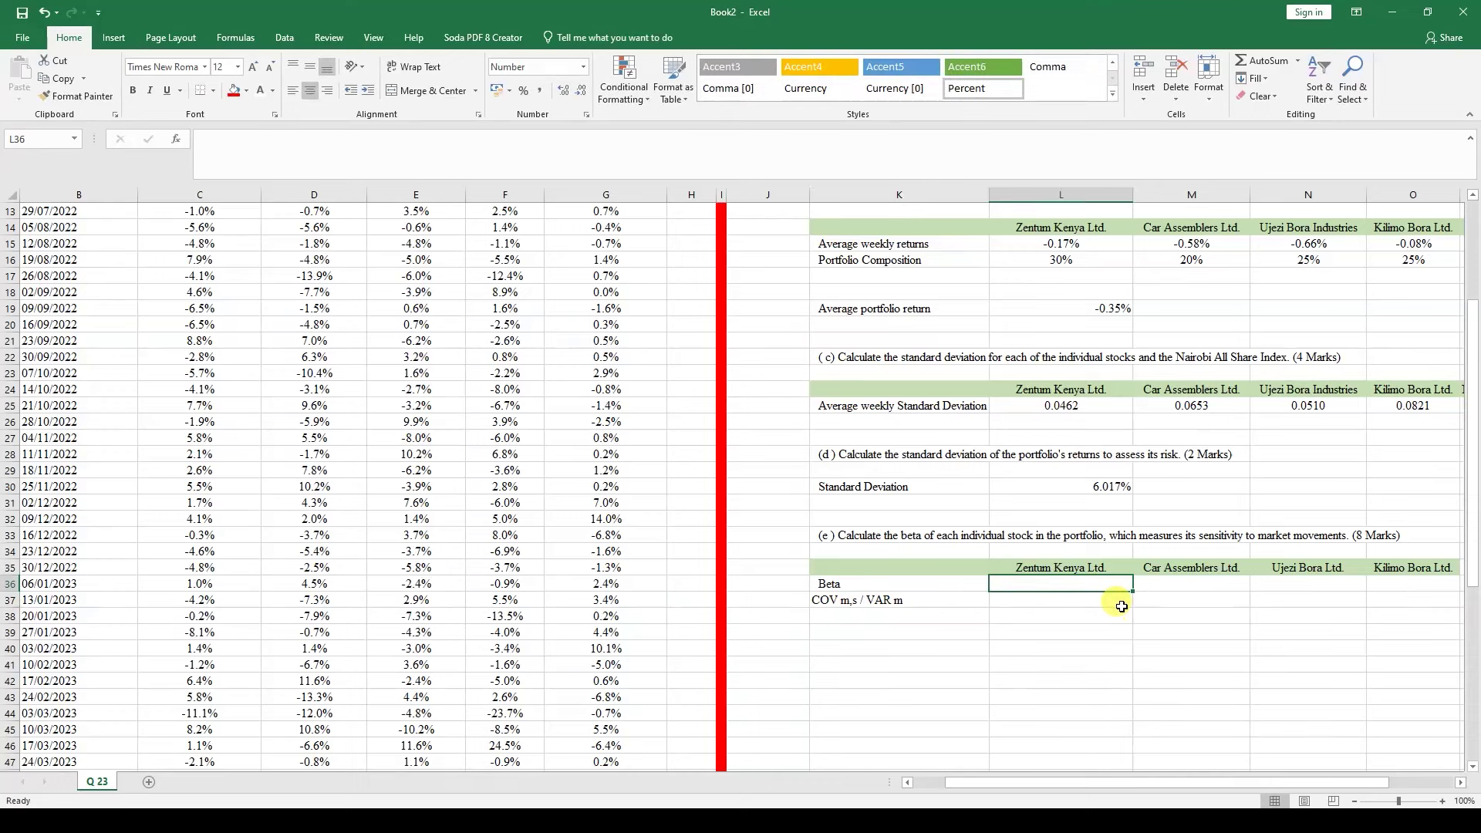
text(+)
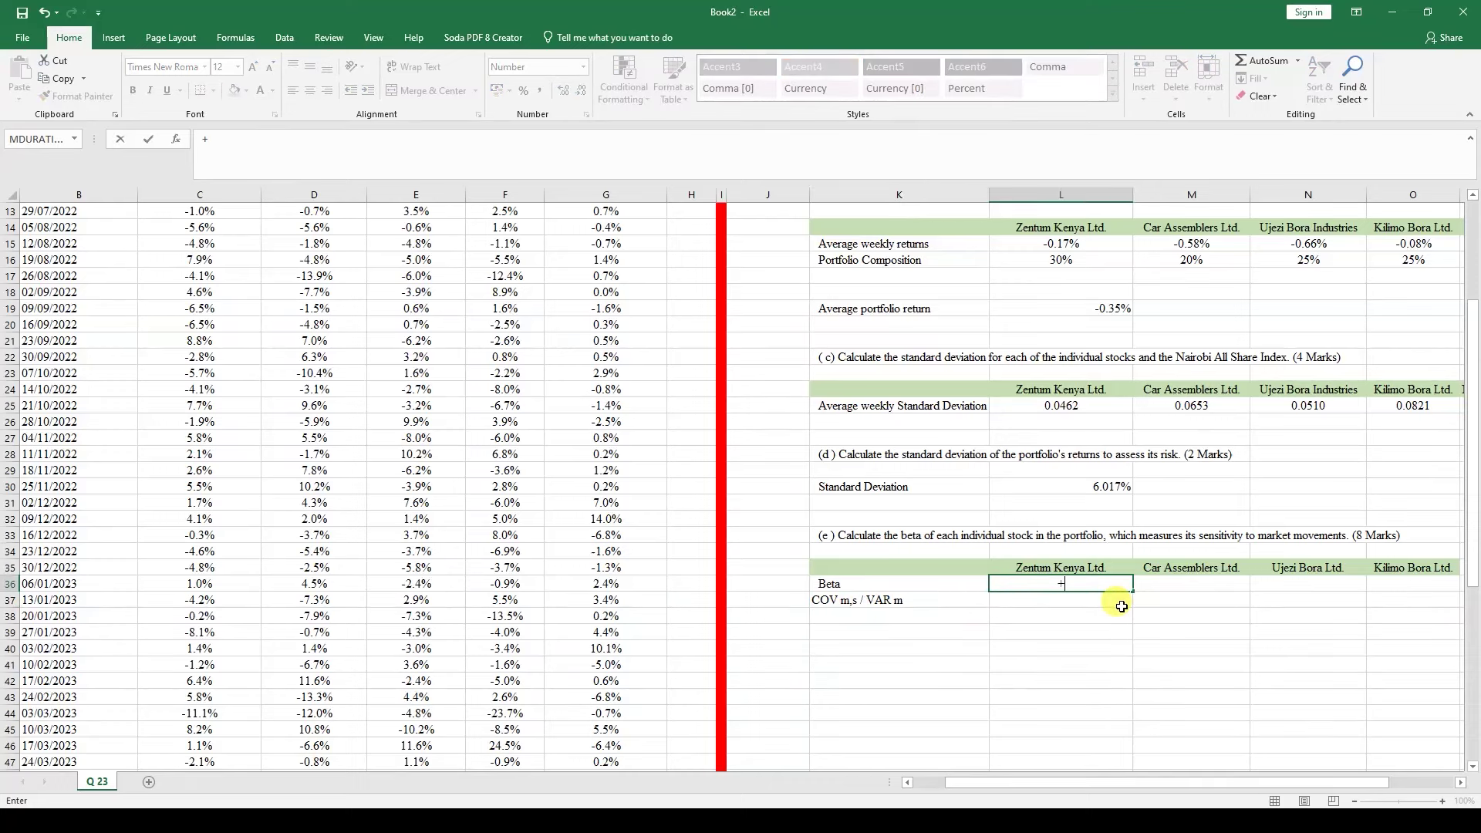
text(covar)
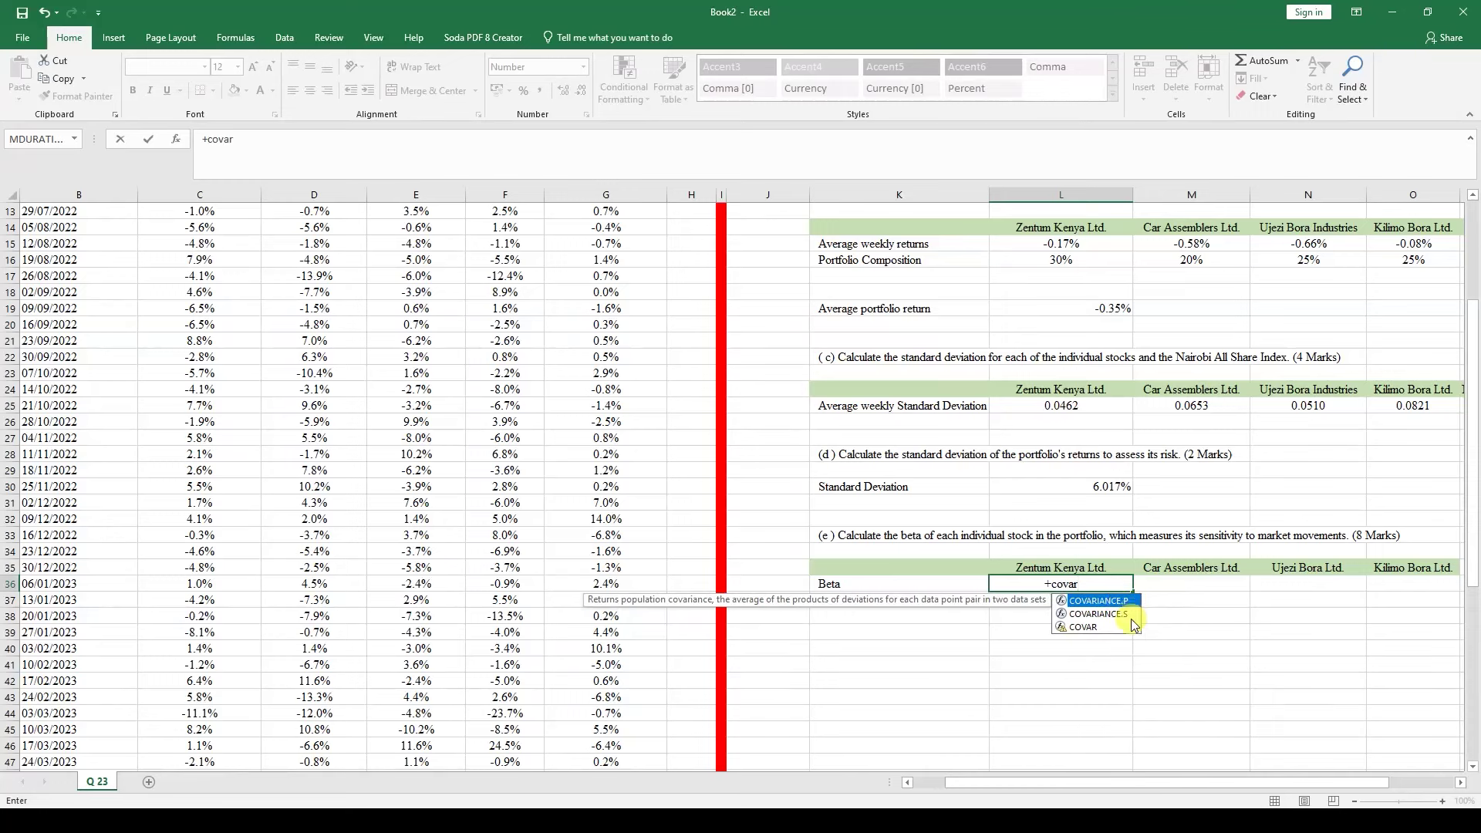
double_click(1124, 614)
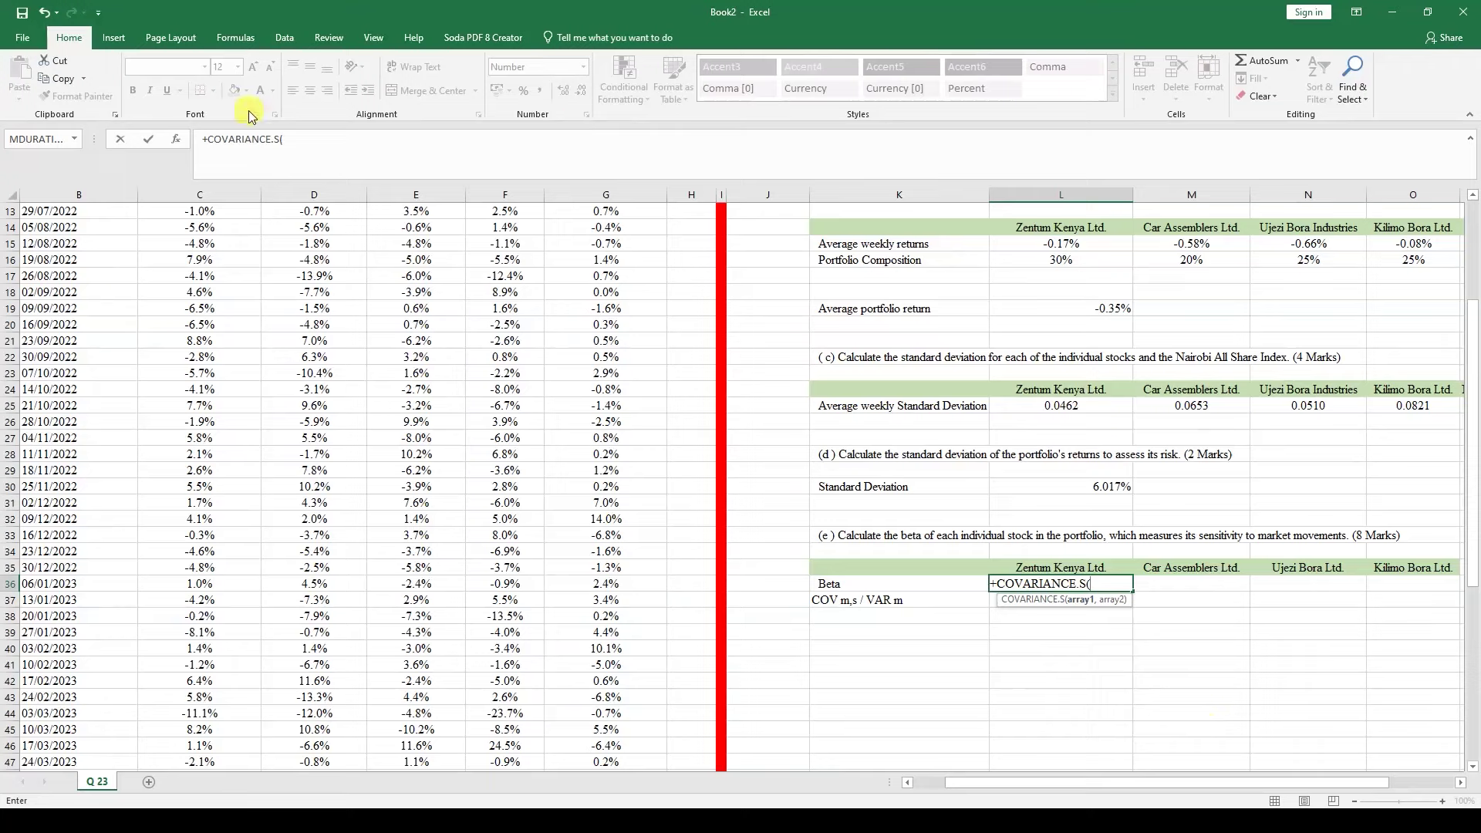
click(177, 142)
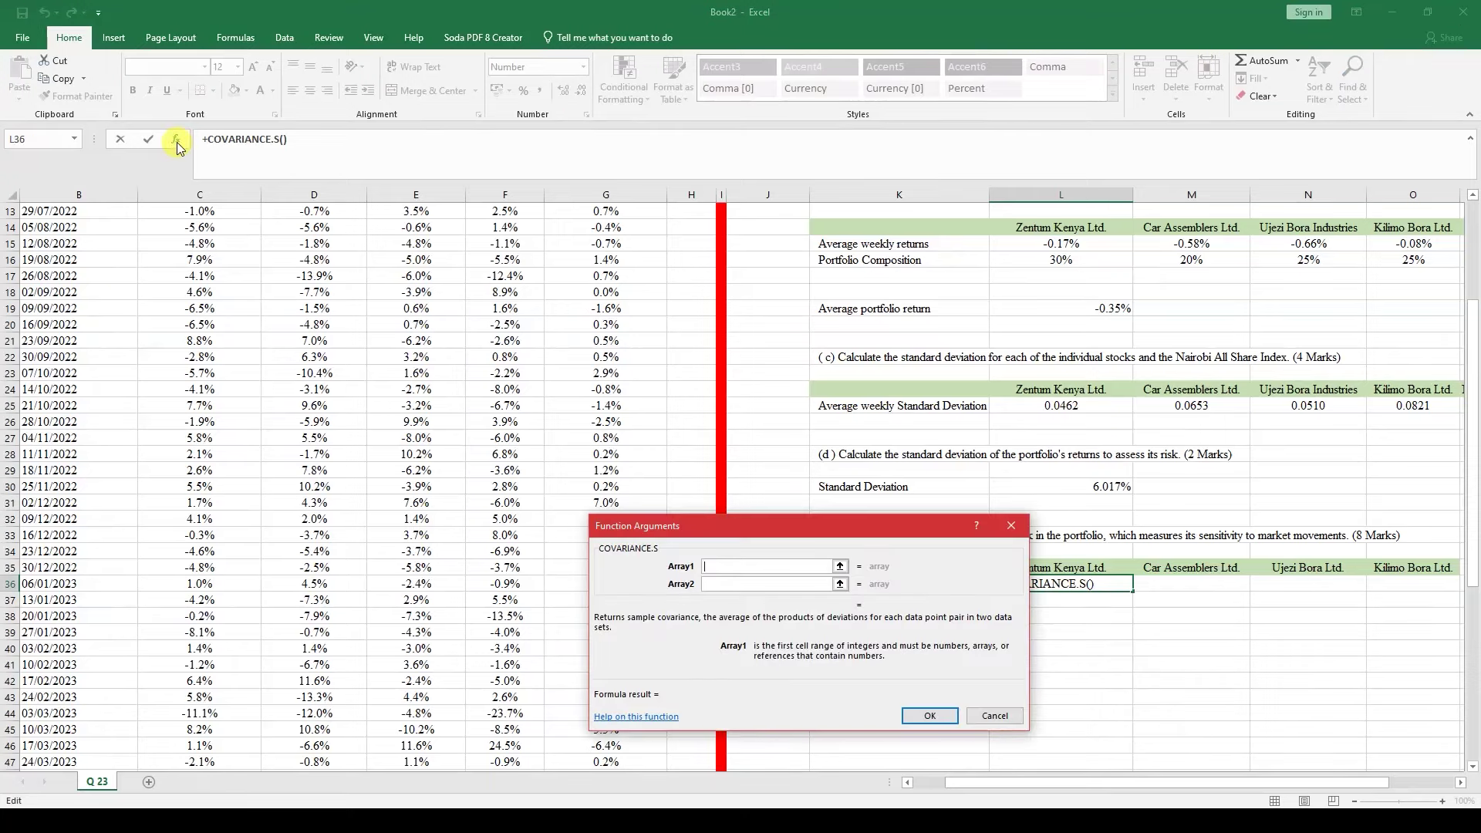
scroll(340, 586, up, 4)
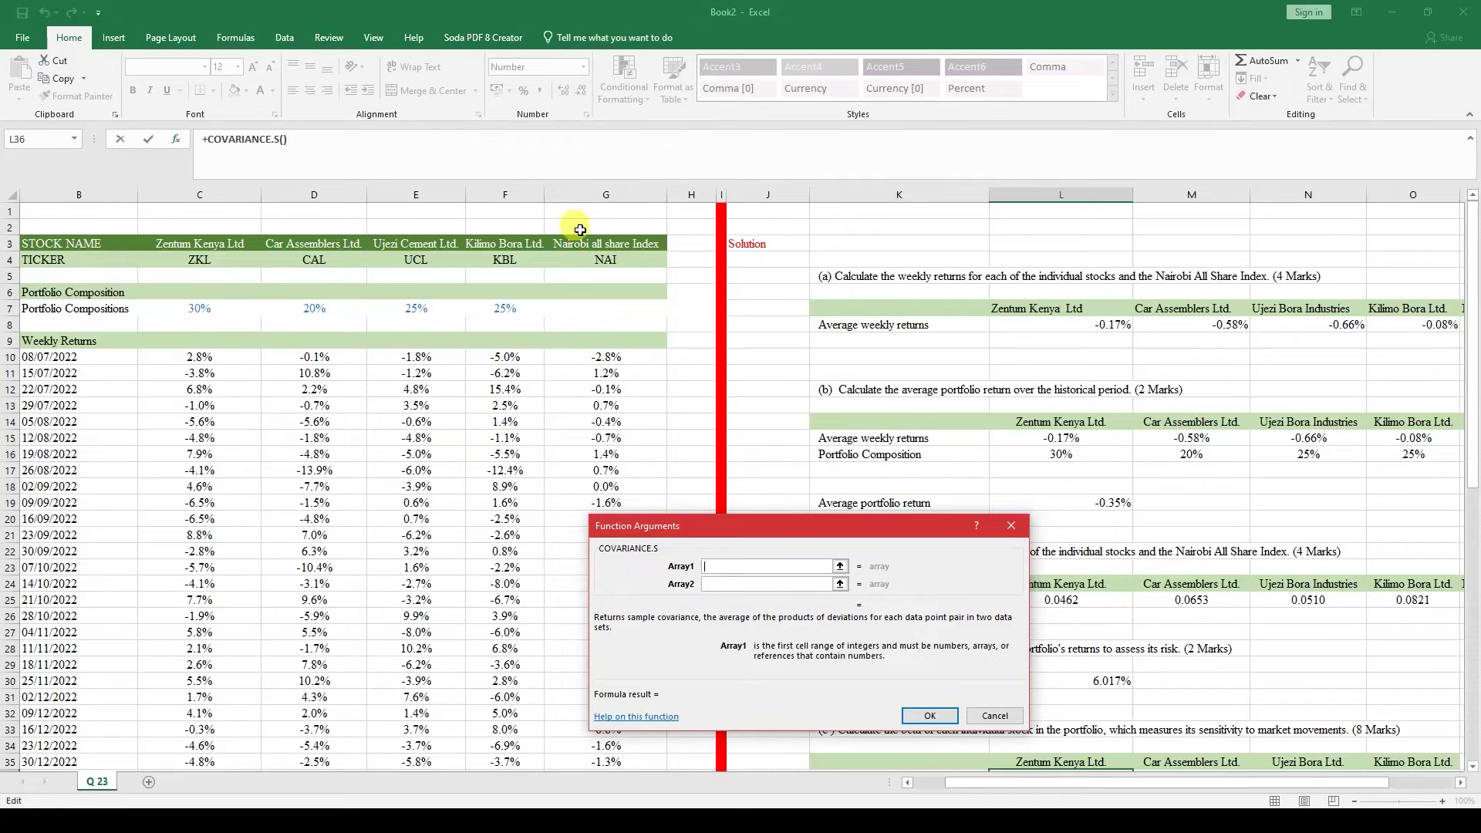
drag(595, 354, 604, 731)
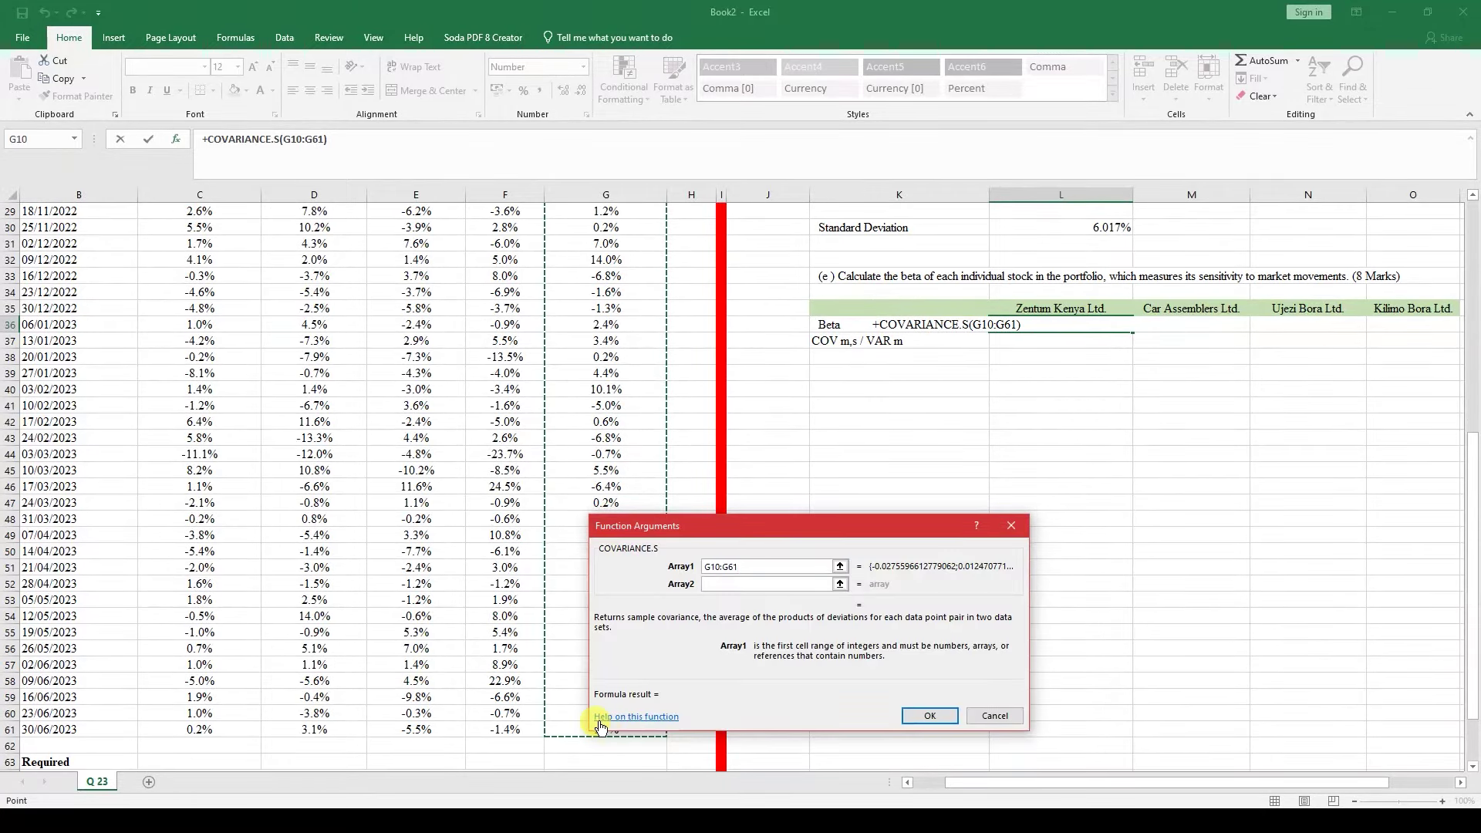
- Set Array2 of the COVARIANCE.S function to Zentum Kenya's weekly returns C10:C61
click(725, 585)
scroll(363, 587, up, 9)
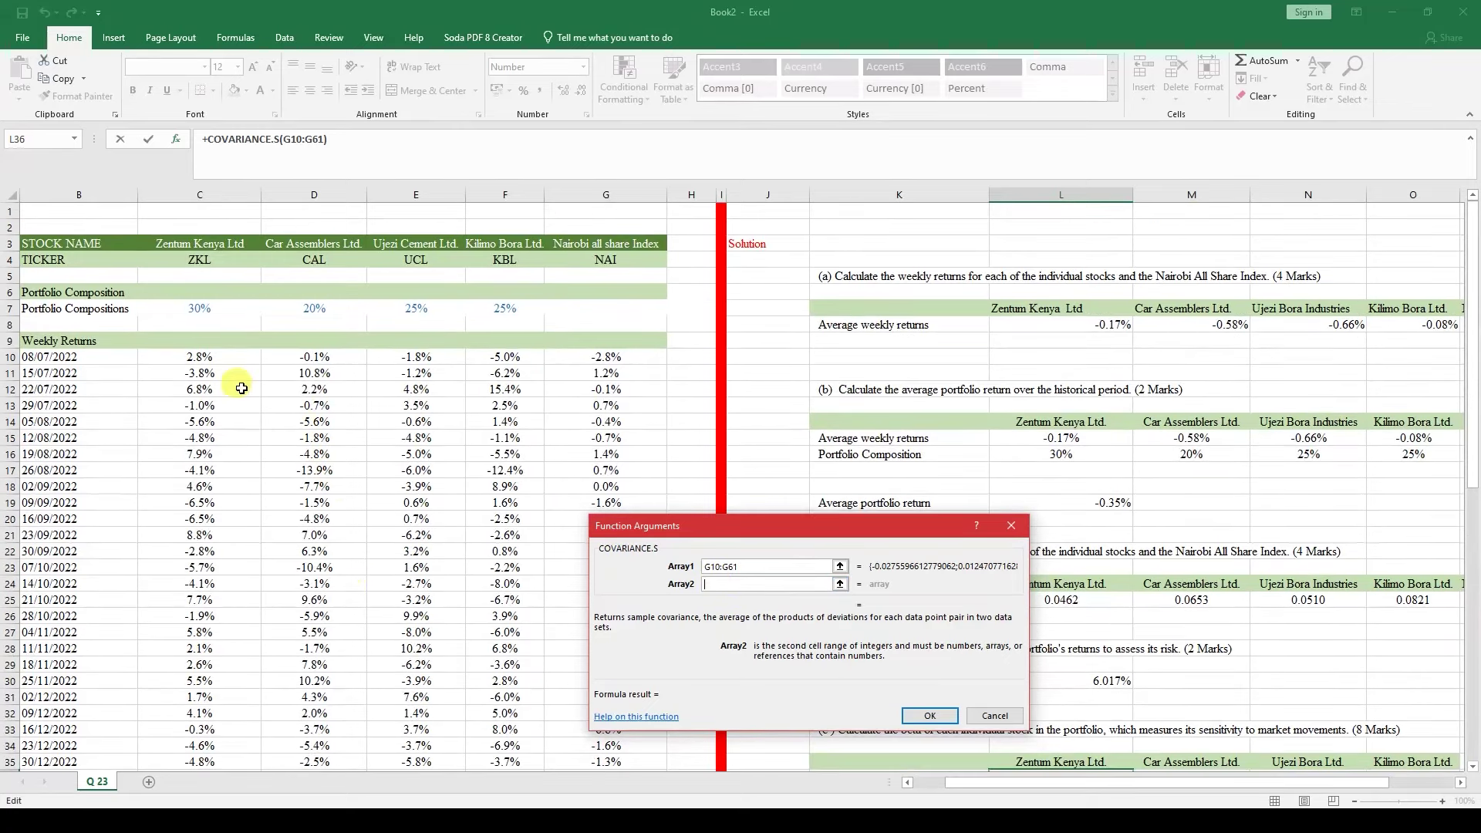
drag(222, 354, 150, 709)
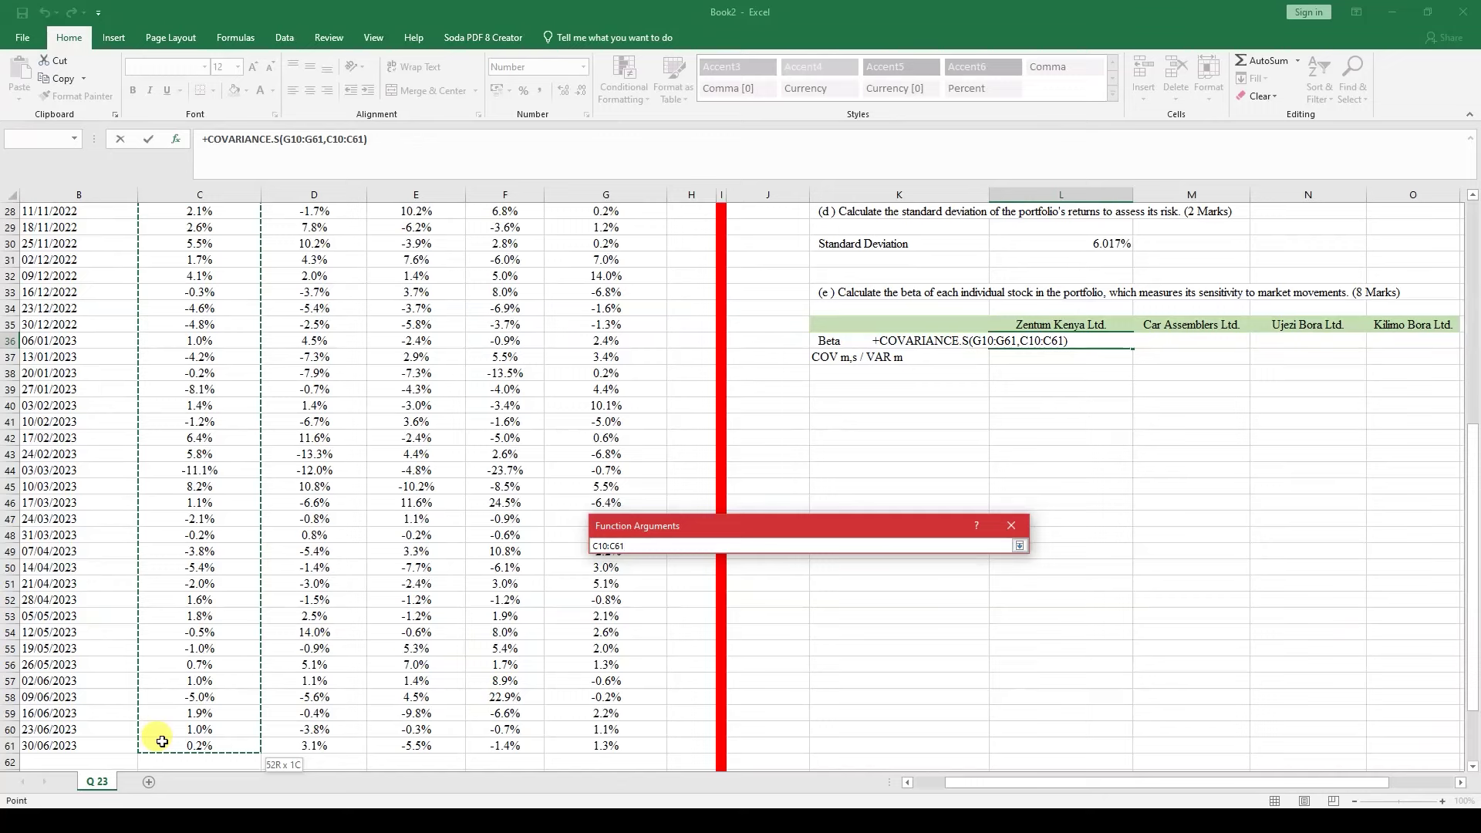
drag(162, 741, 162, 736)
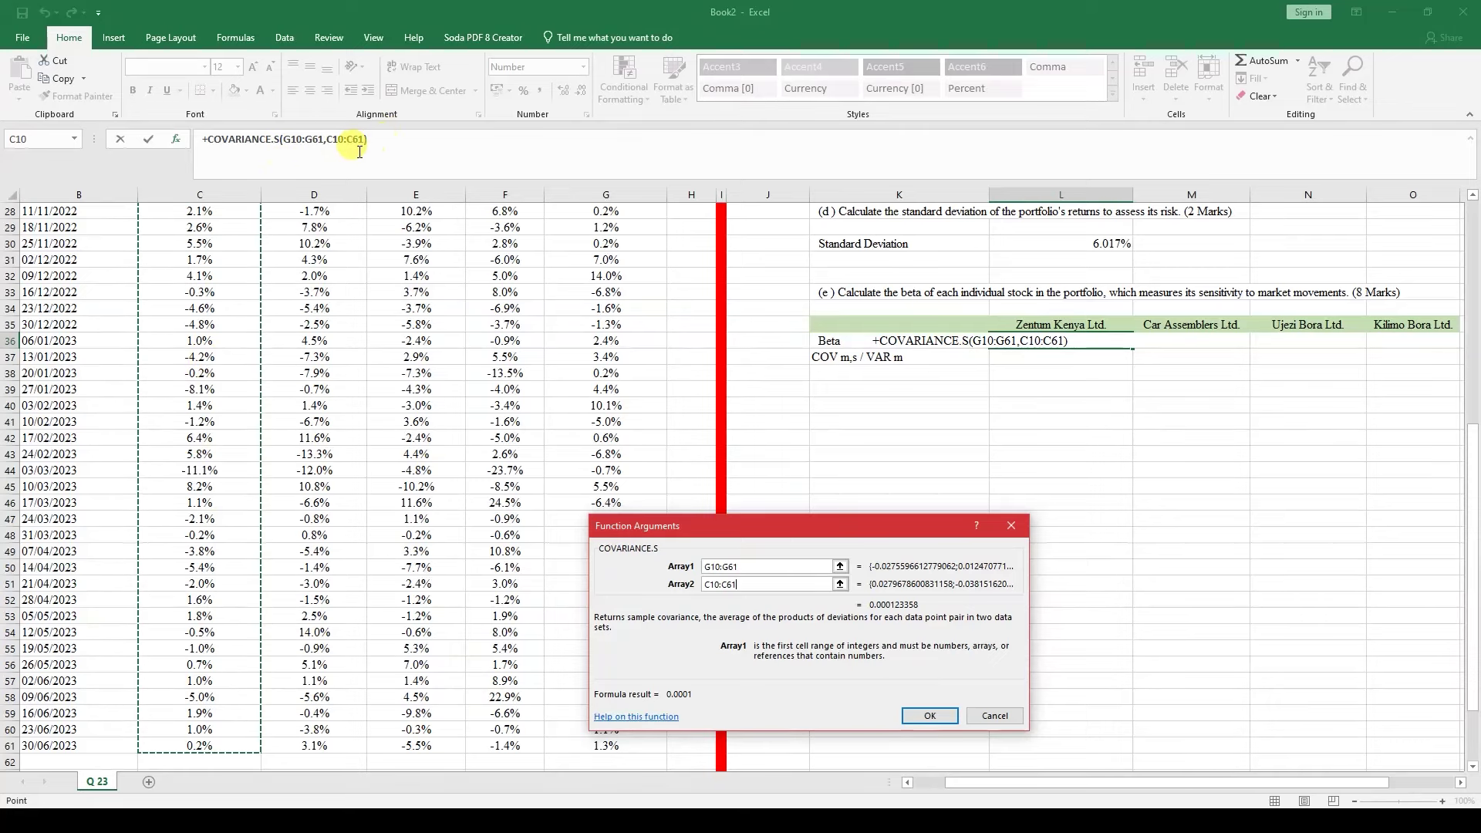
- Make the index range in the L36 covariance formula absolute as $G$10:$G$61
scroll(401, 356, up, 4)
scroll(401, 355, up, 3)
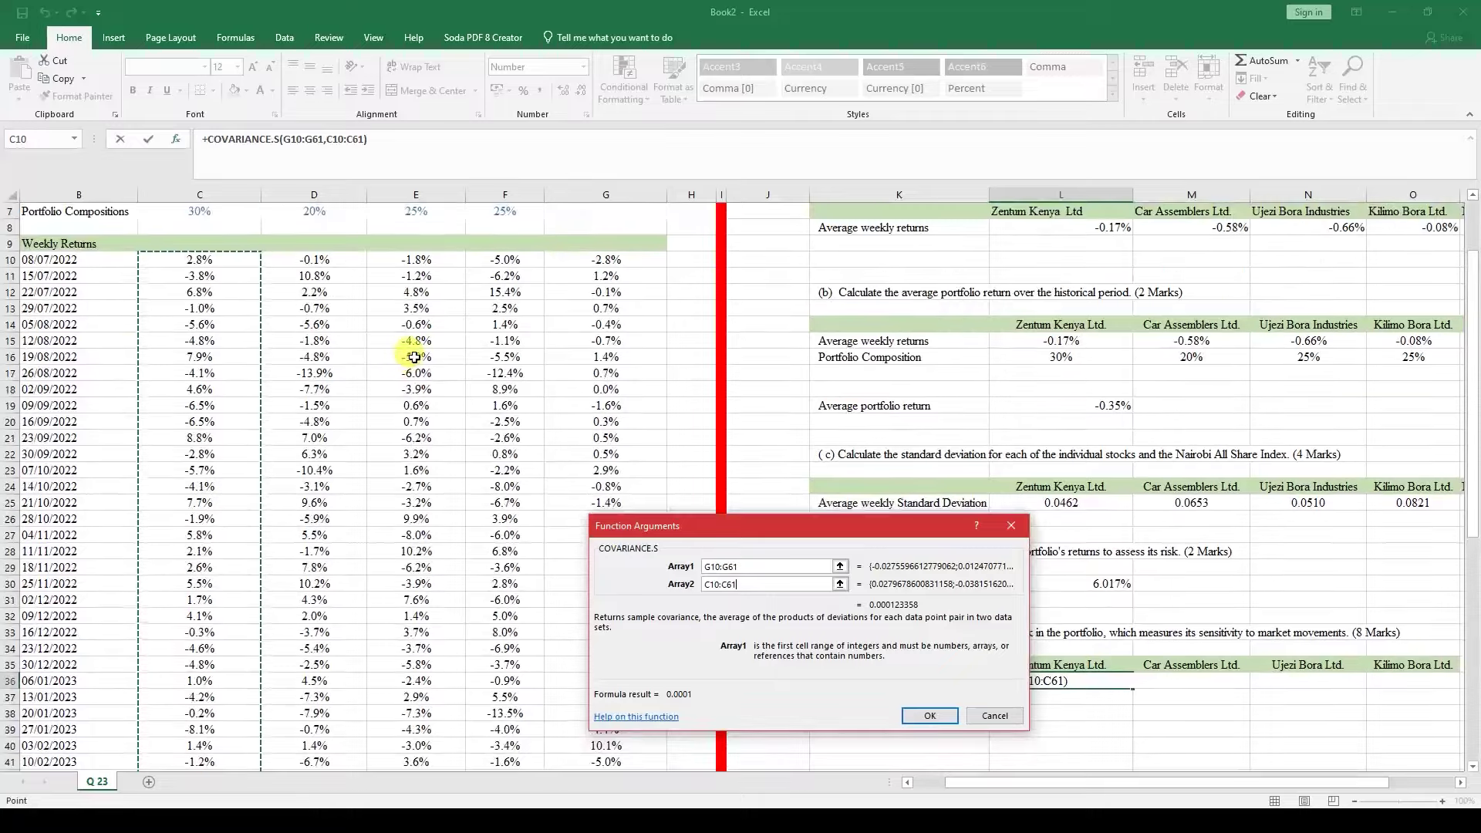
scroll(544, 316, up, 2)
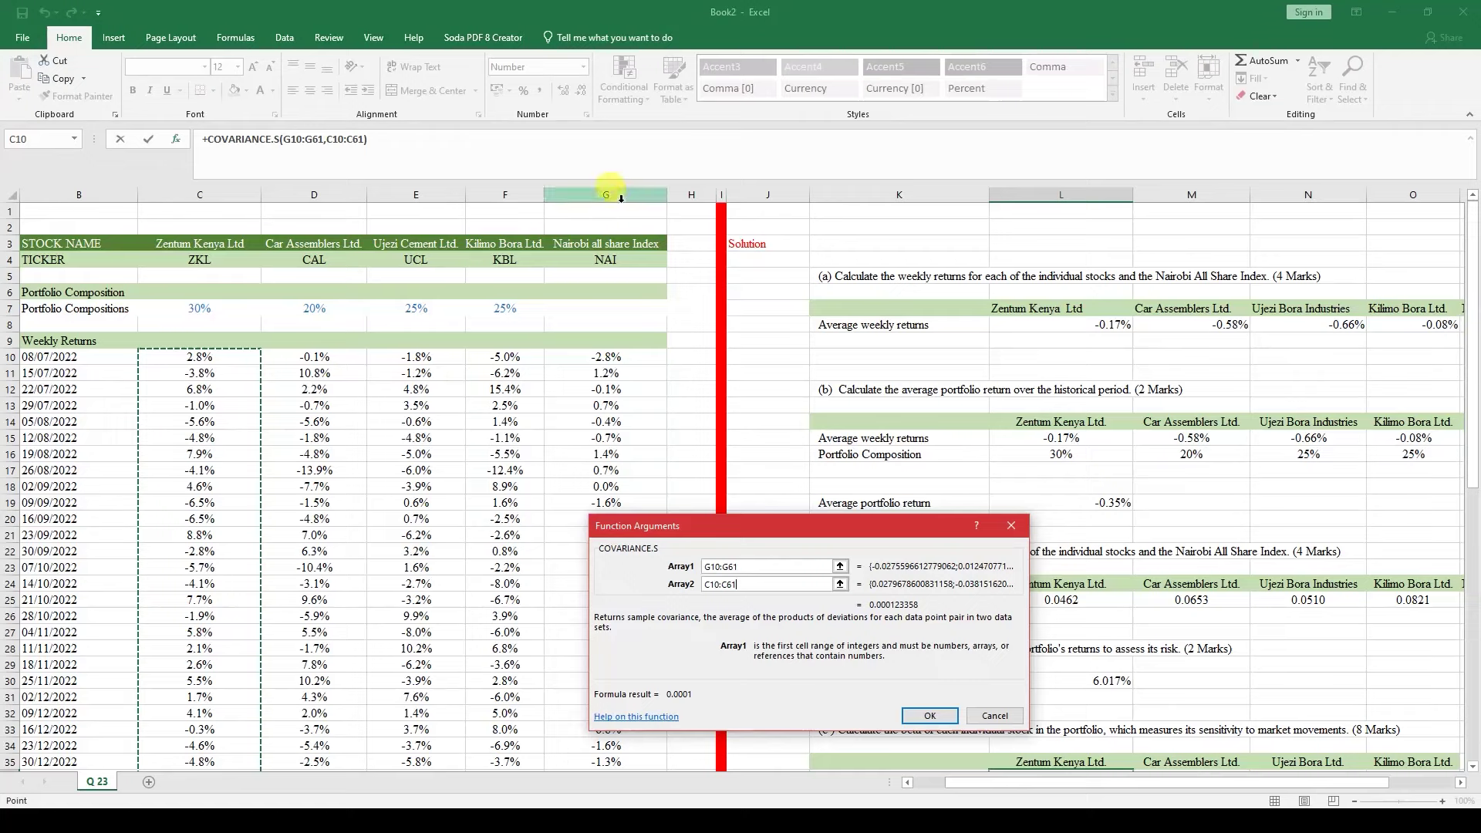
click(320, 139)
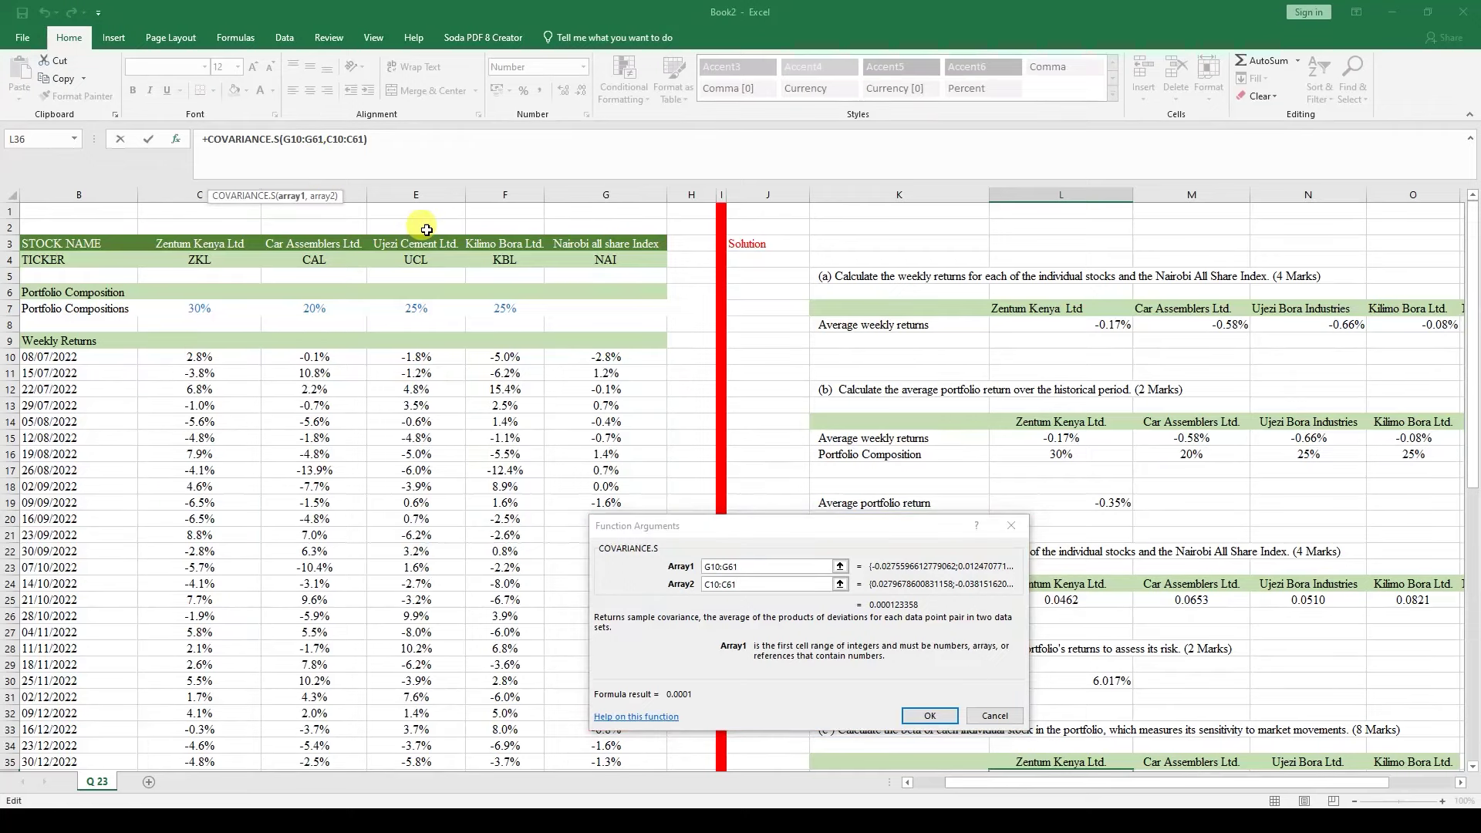
key(F4)
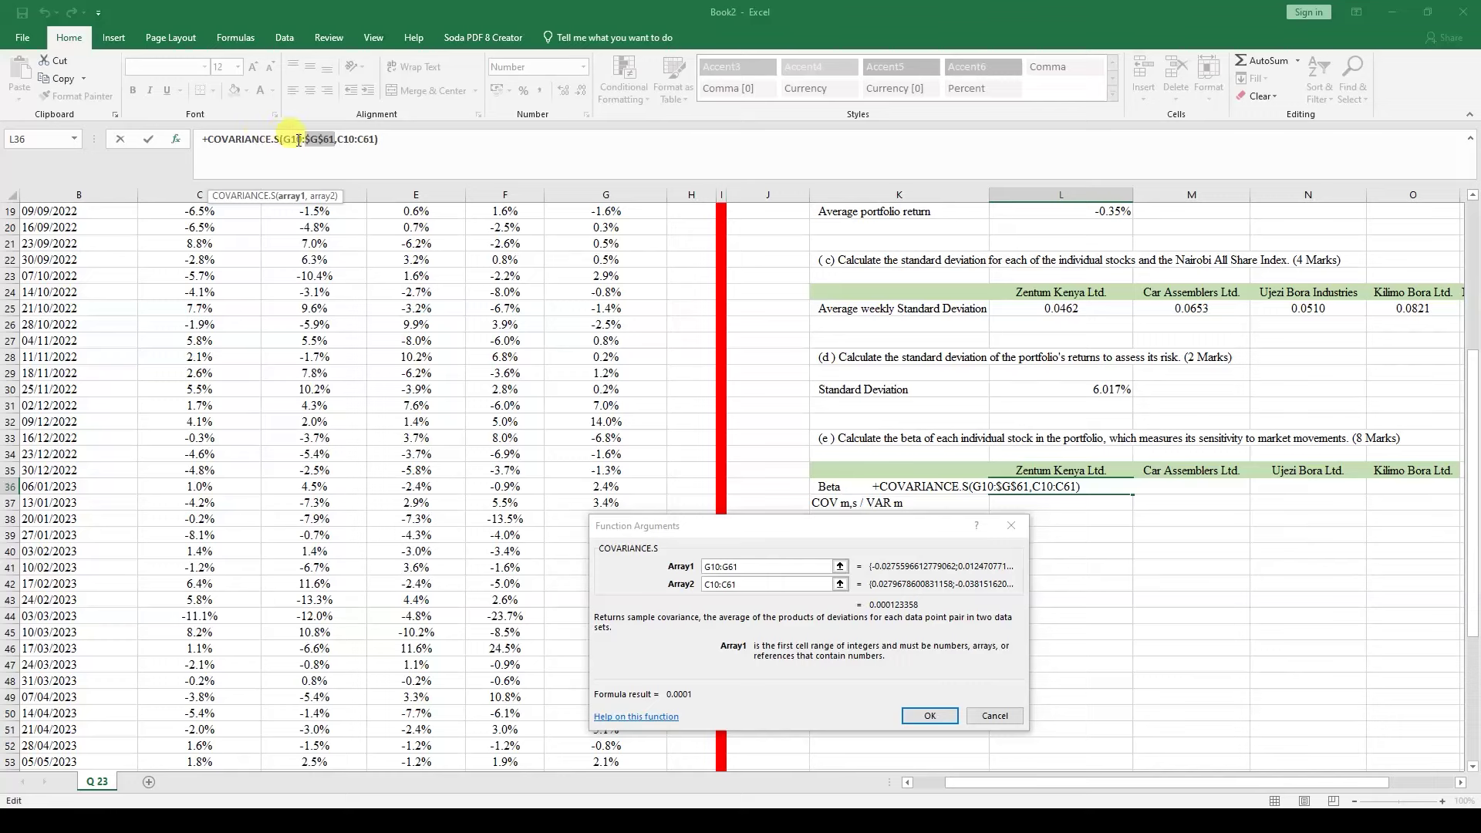
click(300, 140)
key(F4)
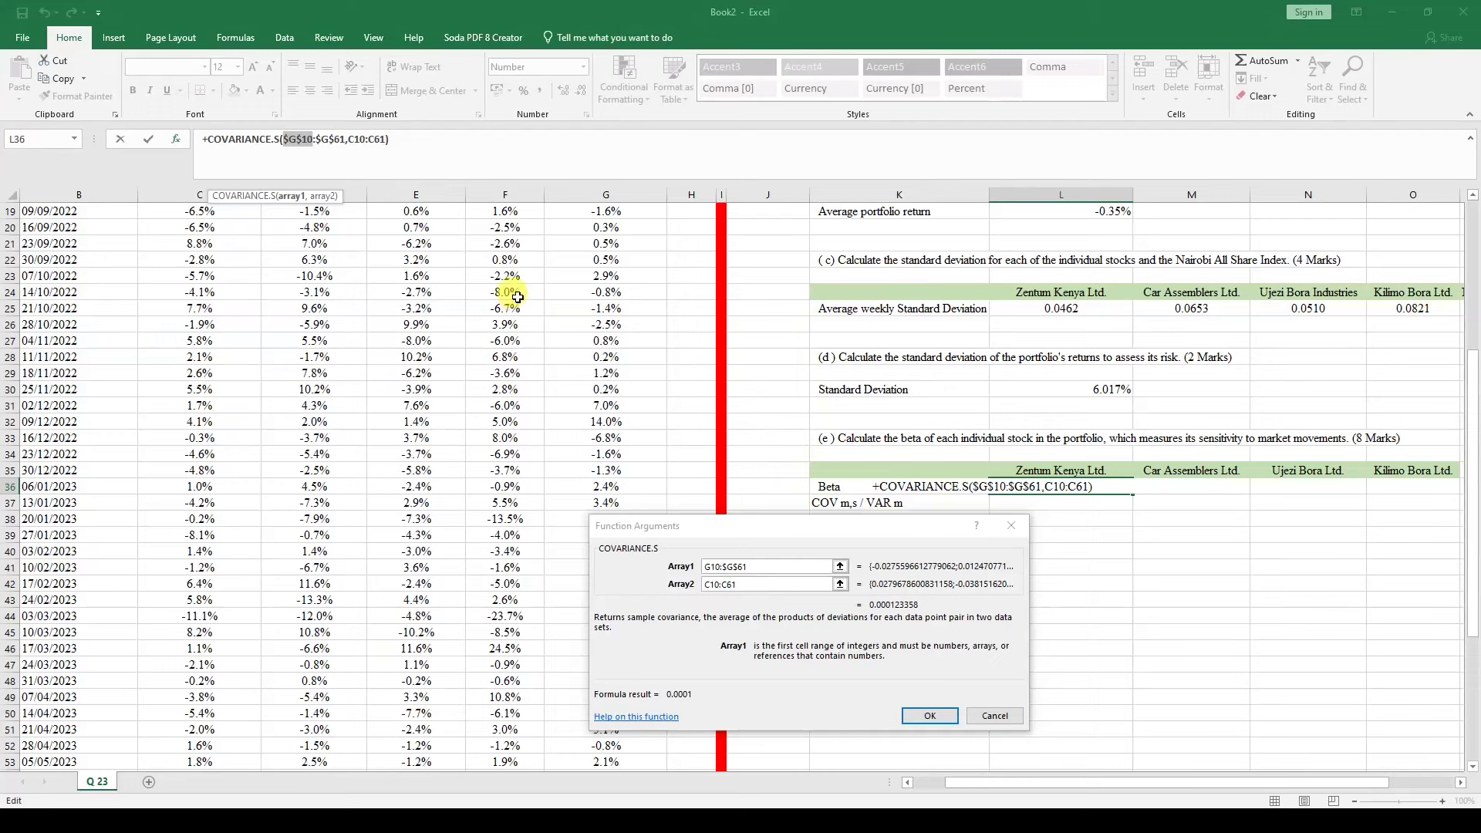
click(411, 143)
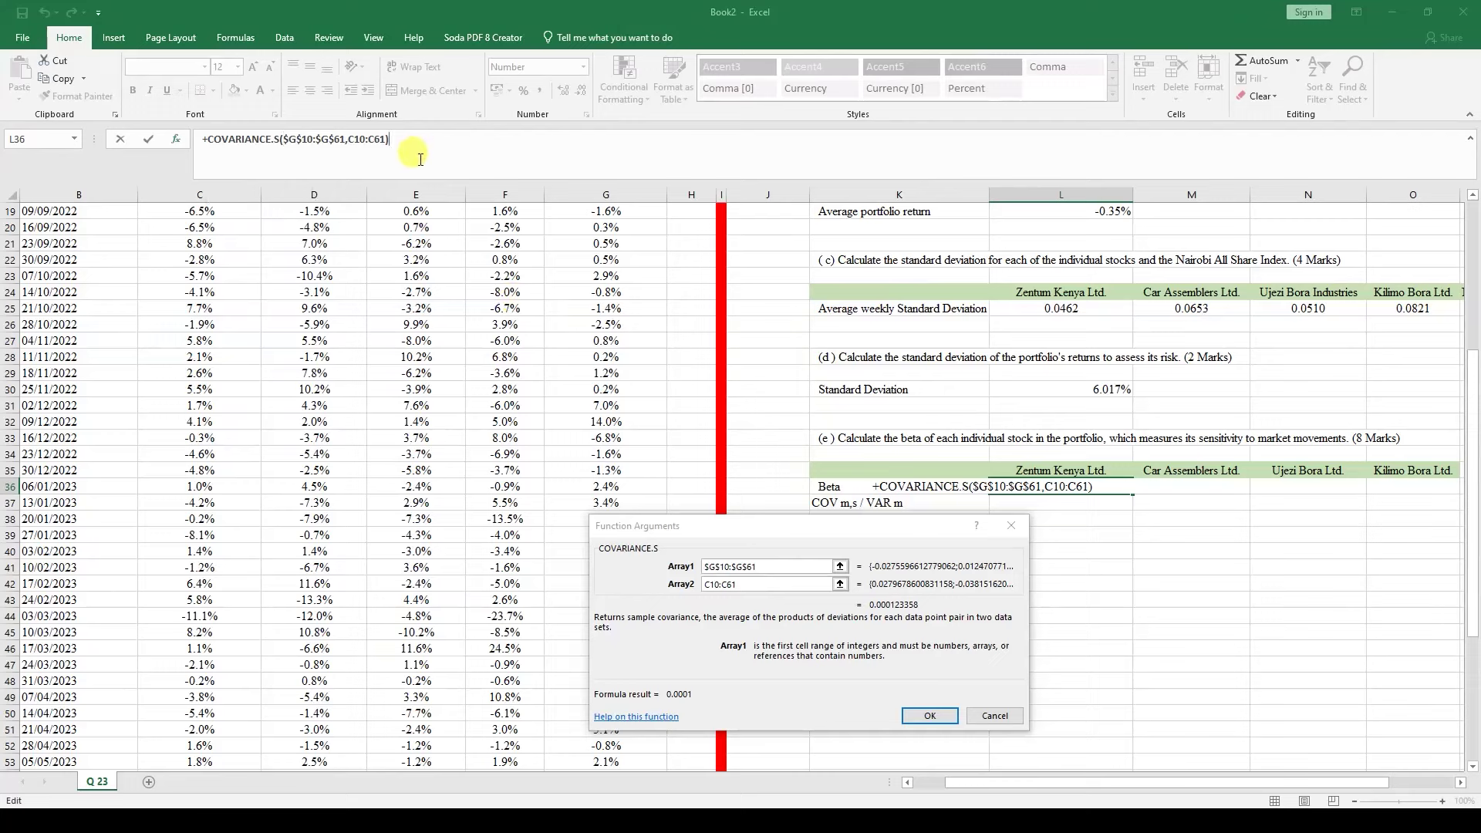
text(/)
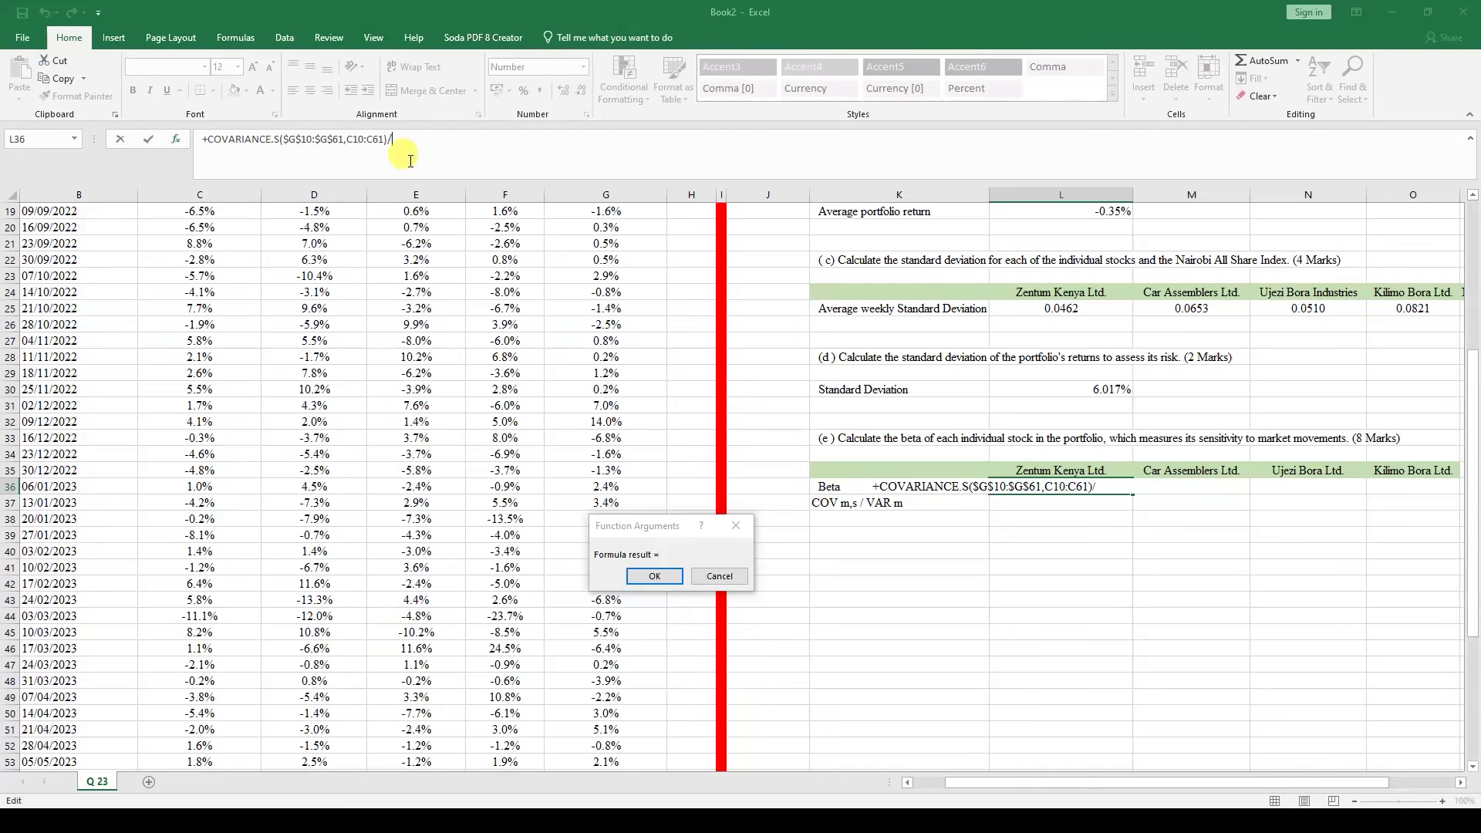
text(var)
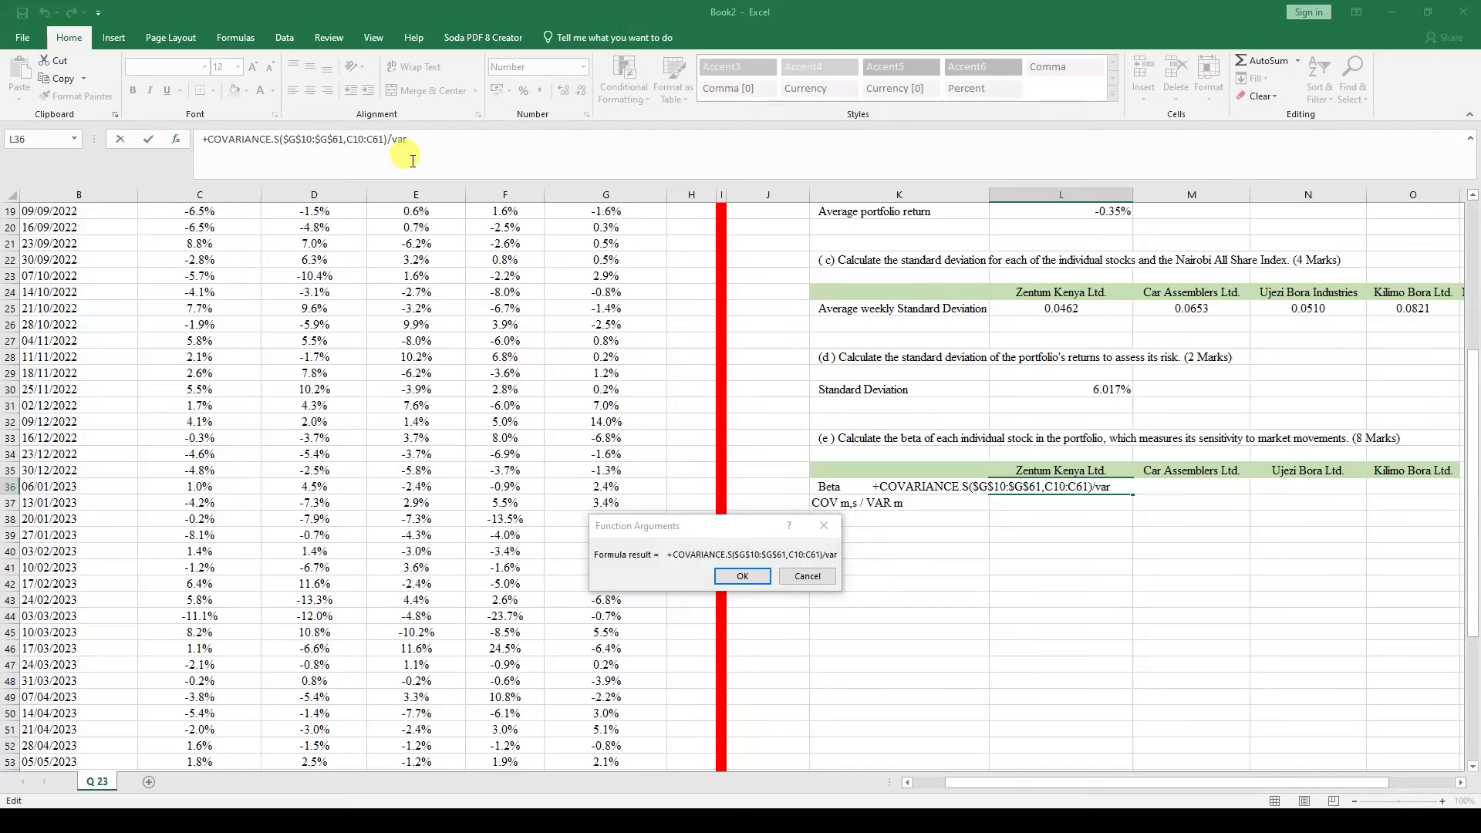
key(BackSpace)
key(BackSpace)
key(BackSpace)
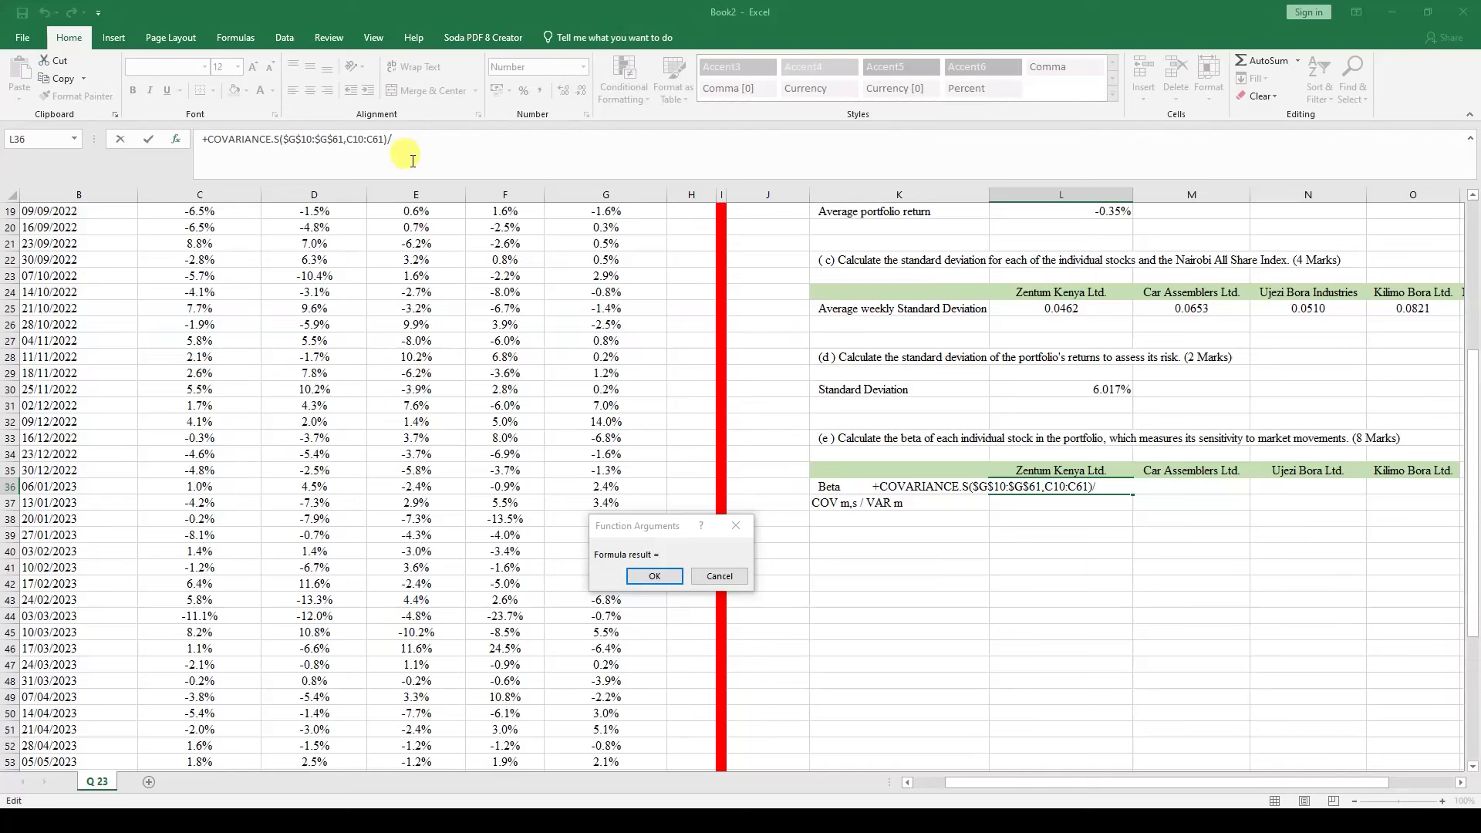
click(1099, 486)
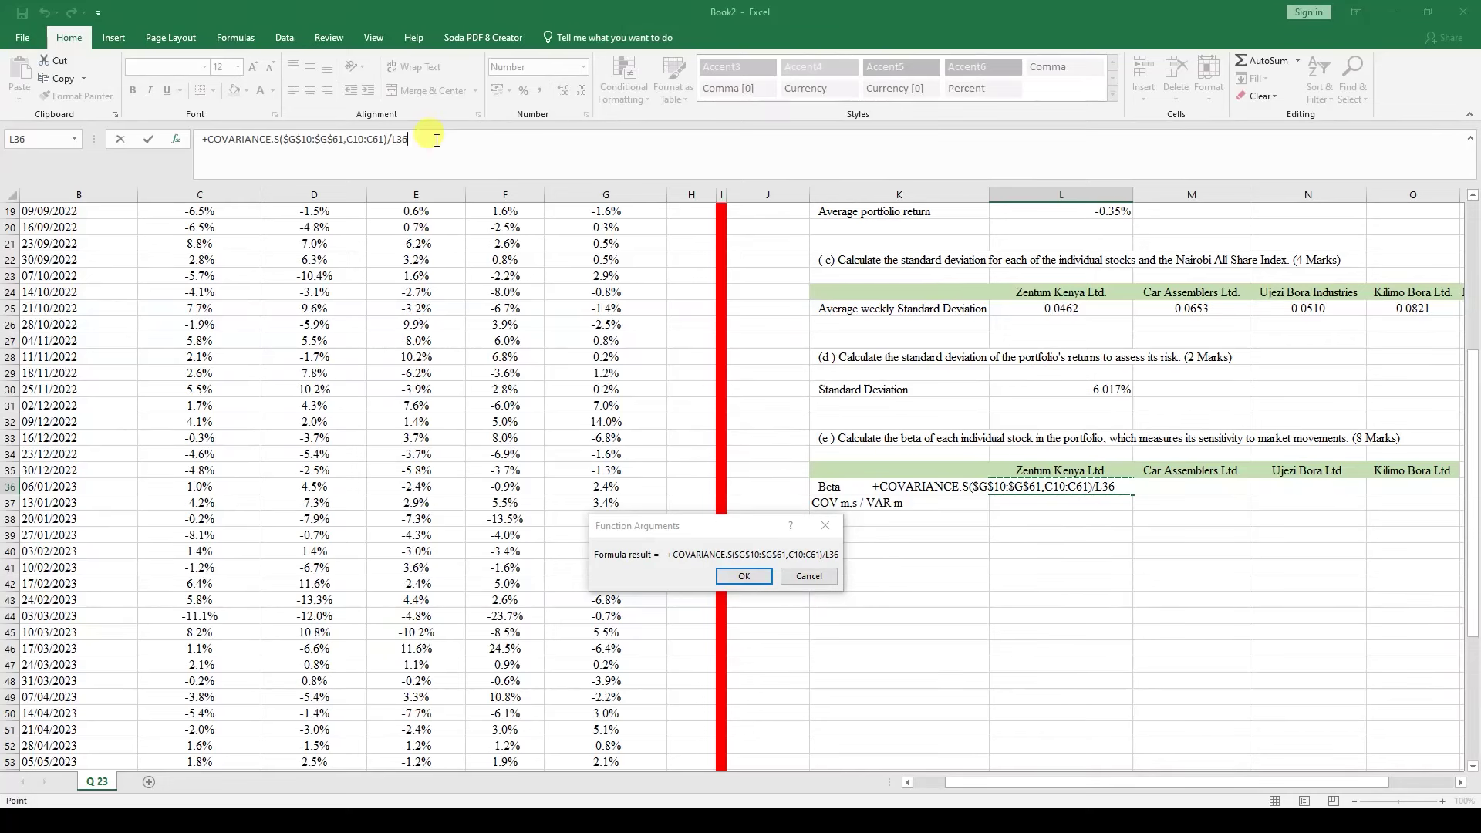
key(BackSpace)
key(BackSpace)
key(BackSpace)
text(v)
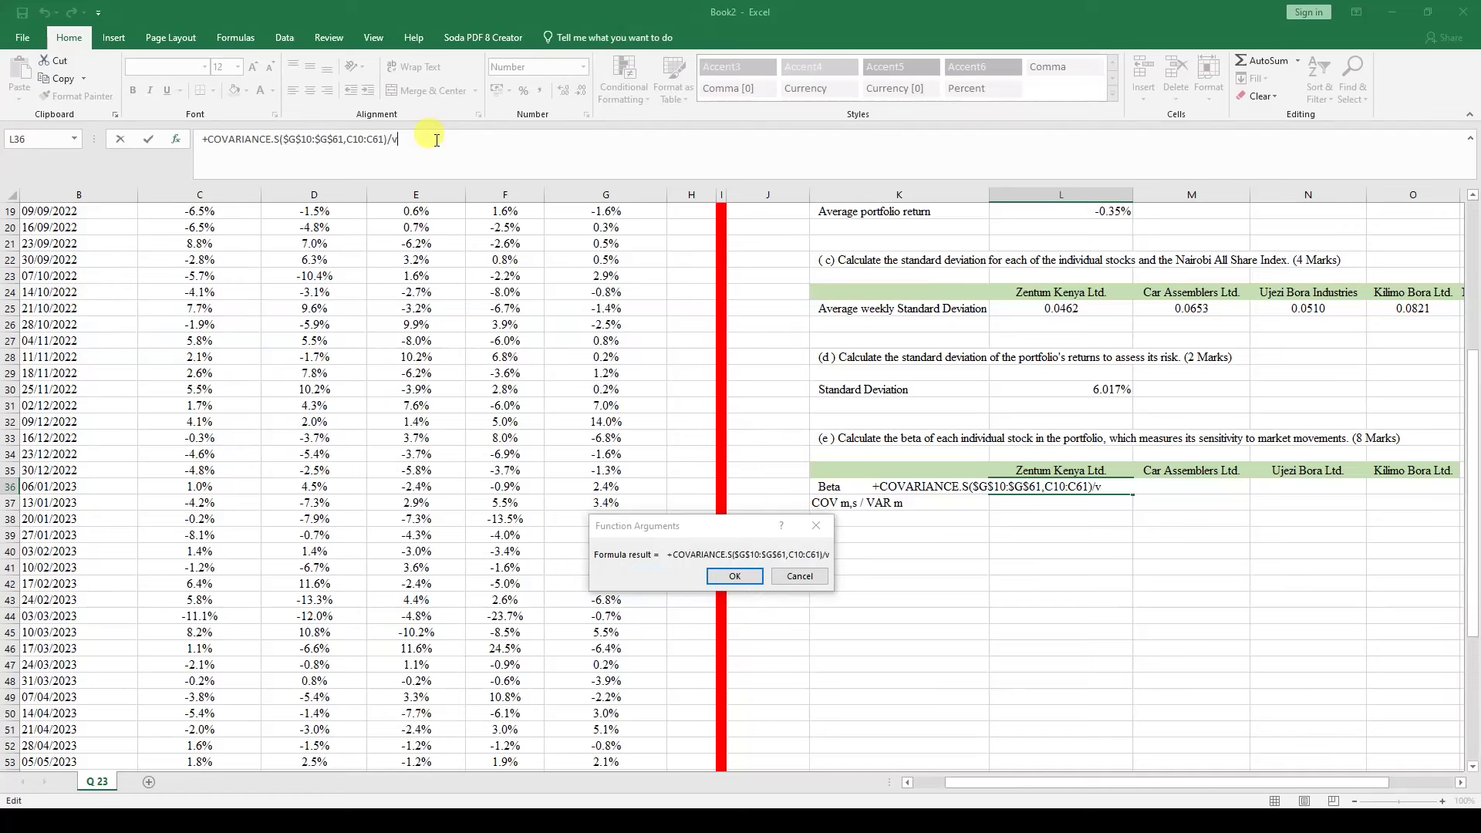
text(ar)
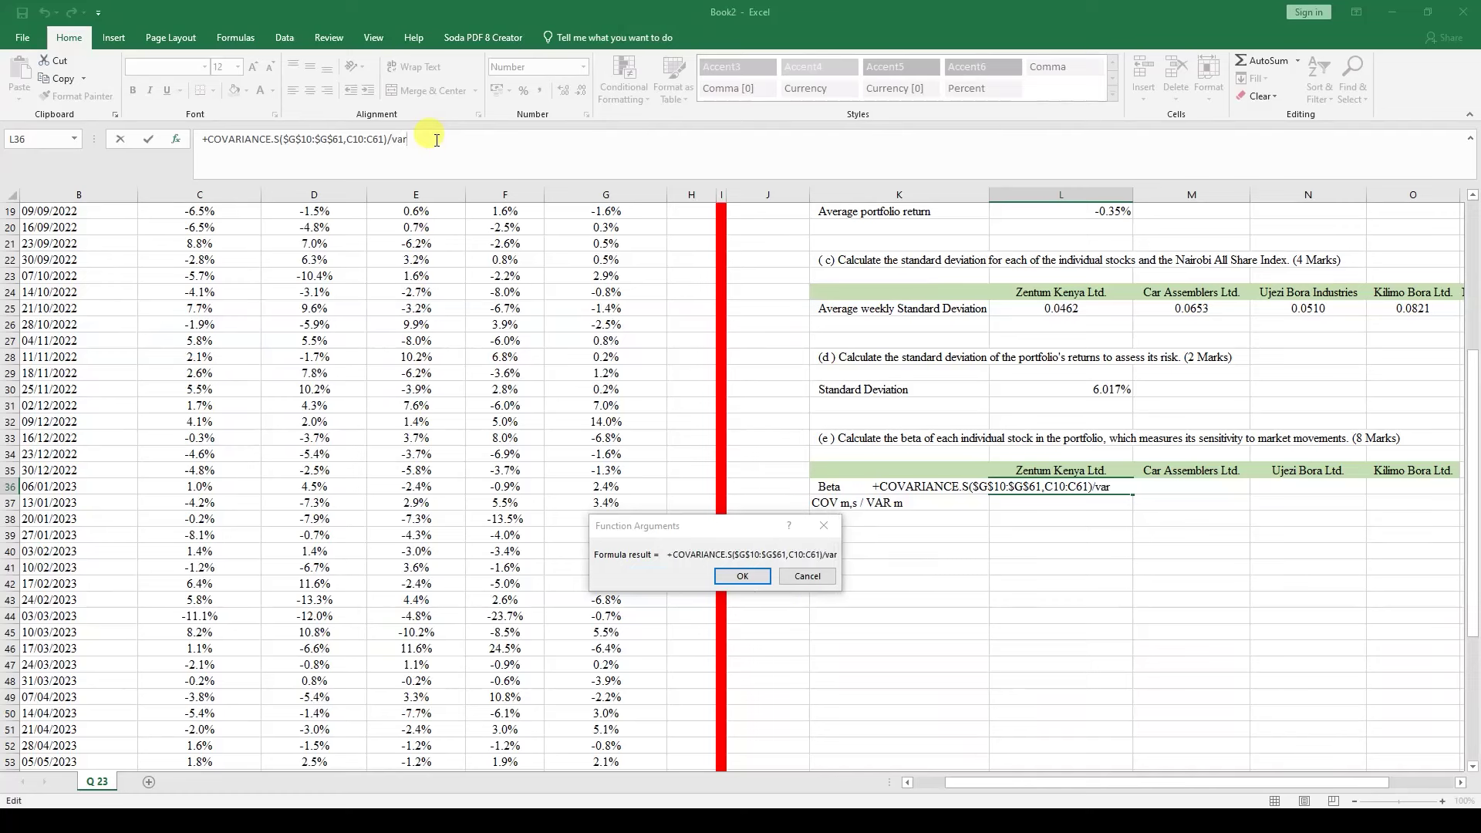
key(BackSpace)
key(BackSpace)
key(BackSpace)
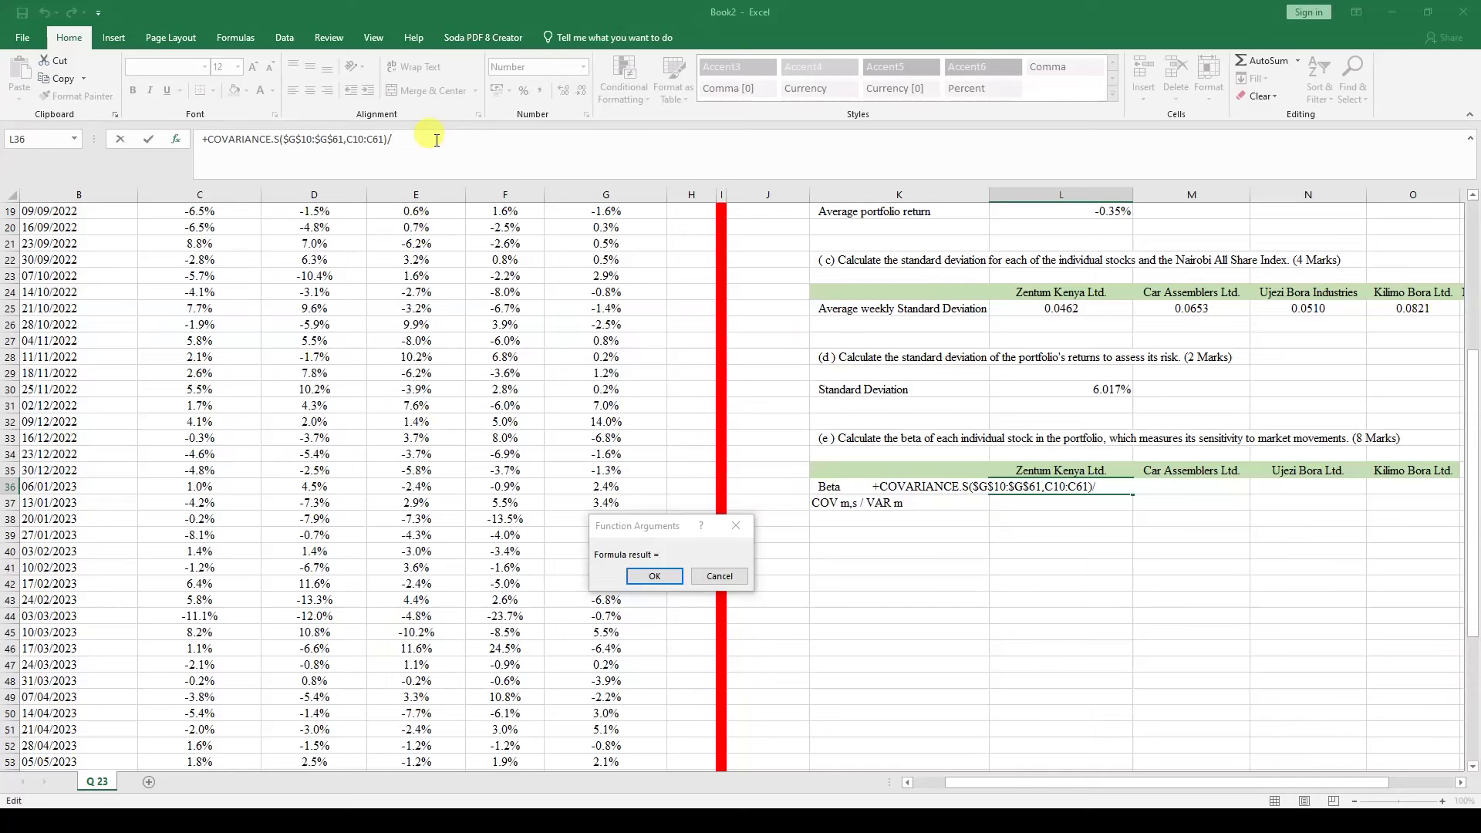
text(var)
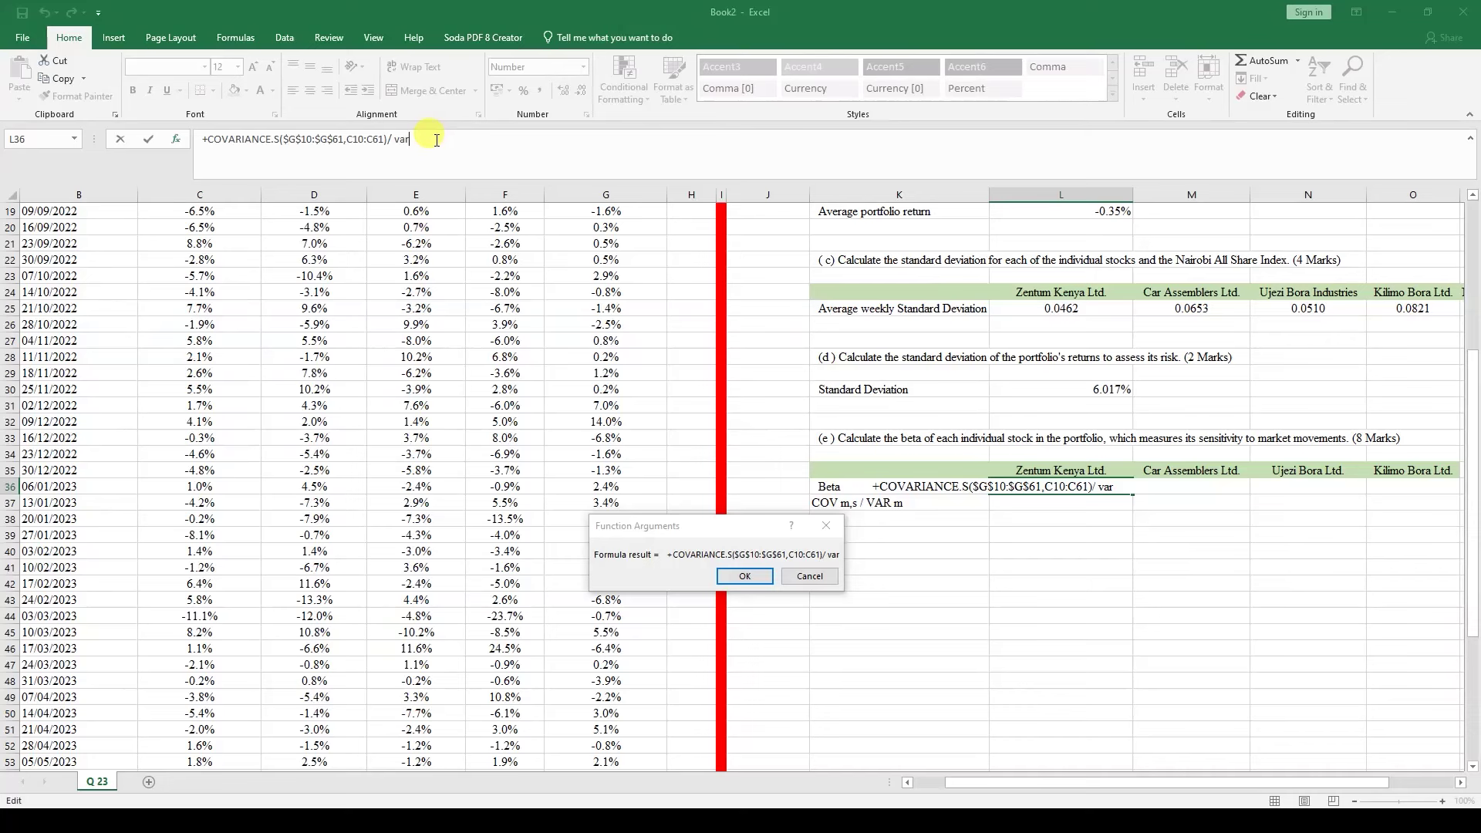
key(BackSpace)
key(BackSpace)
key(BackSpace)
key(BackSpace)
key(BackSpace)
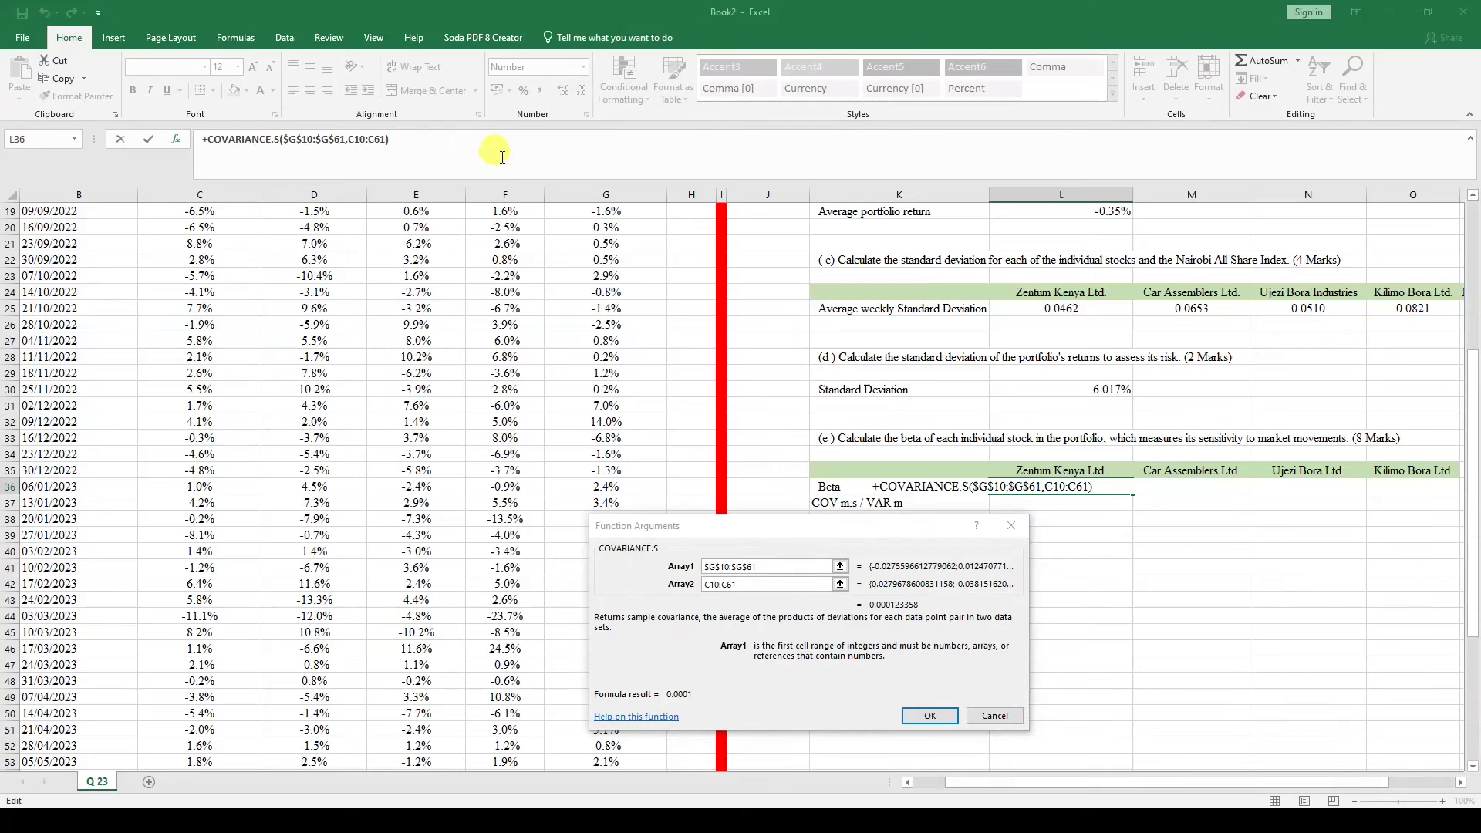
- Enter the covariance formula in L36 and extend it with a division by the VAR.S function
click(931, 715)
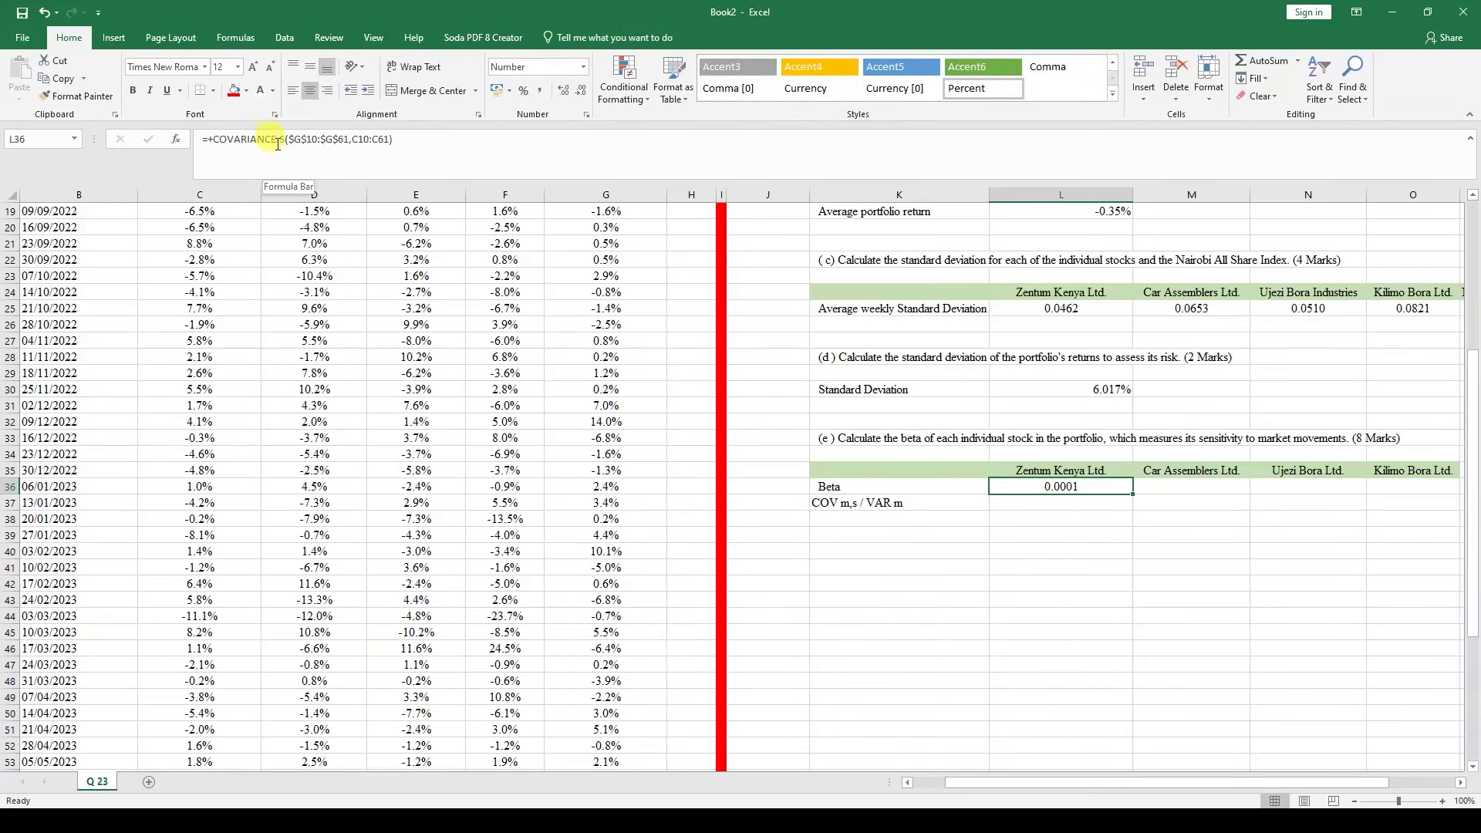
click(422, 147)
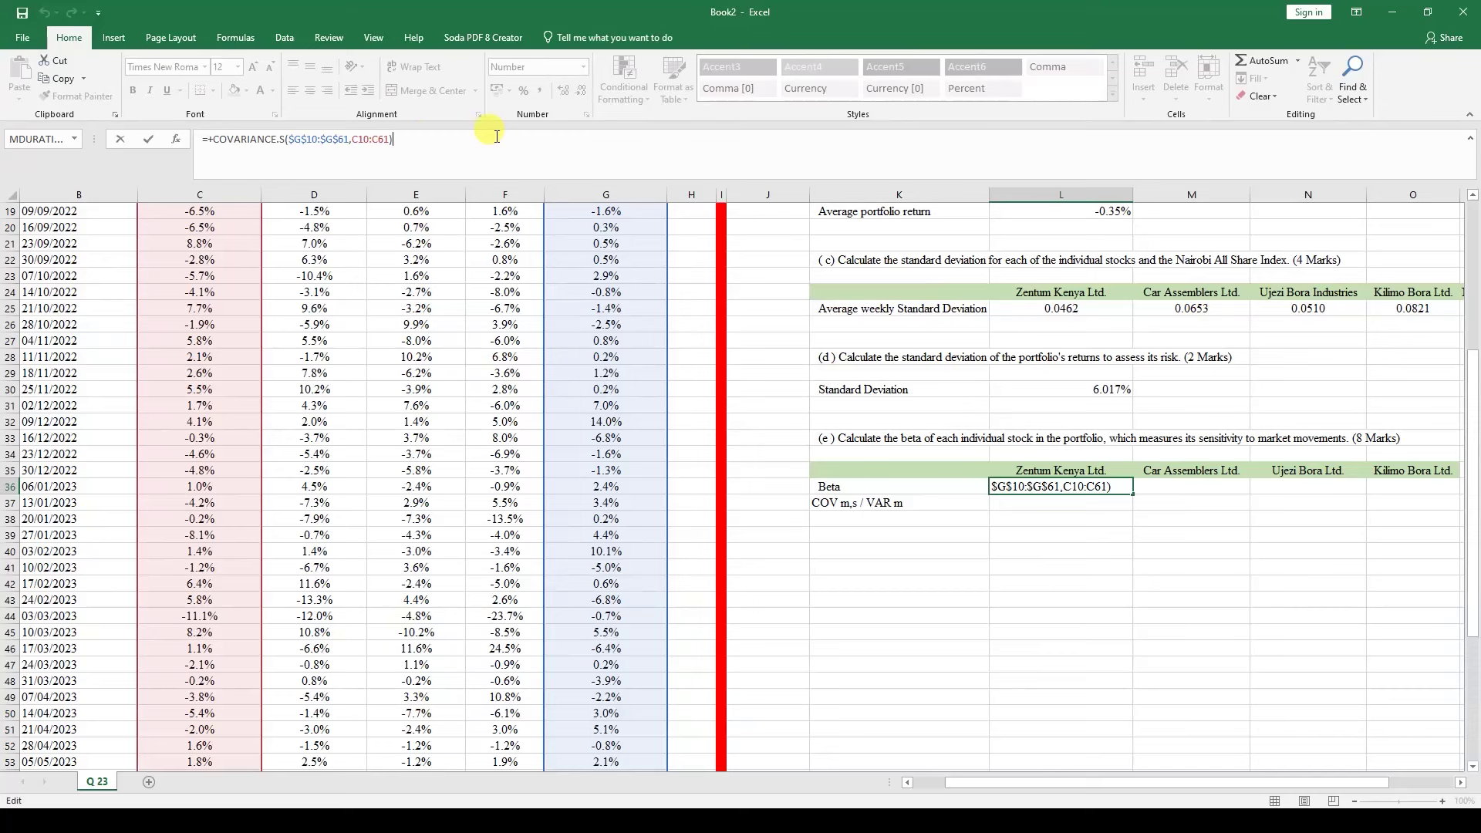
text(/var)
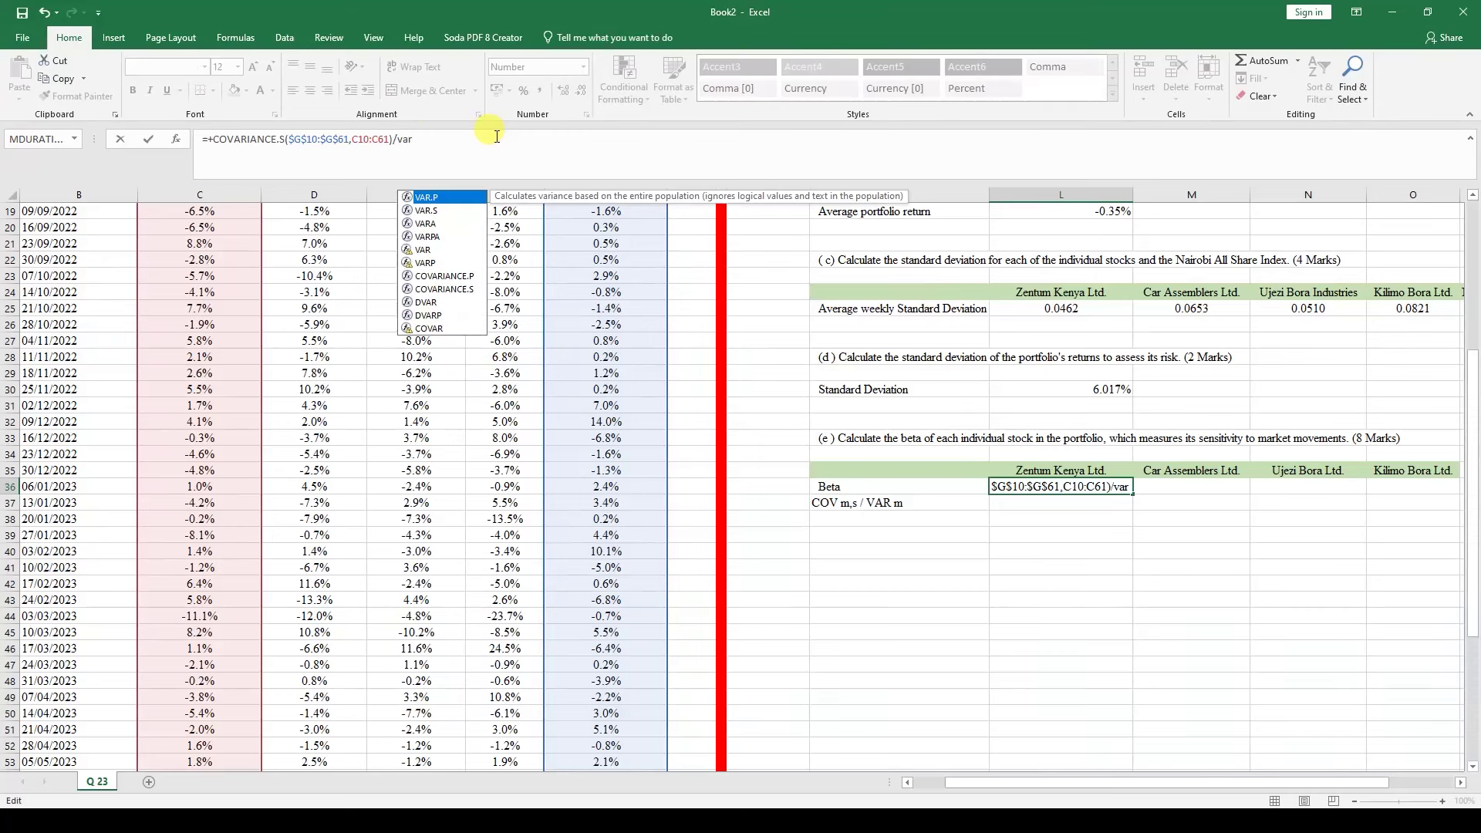
double_click(426, 210)
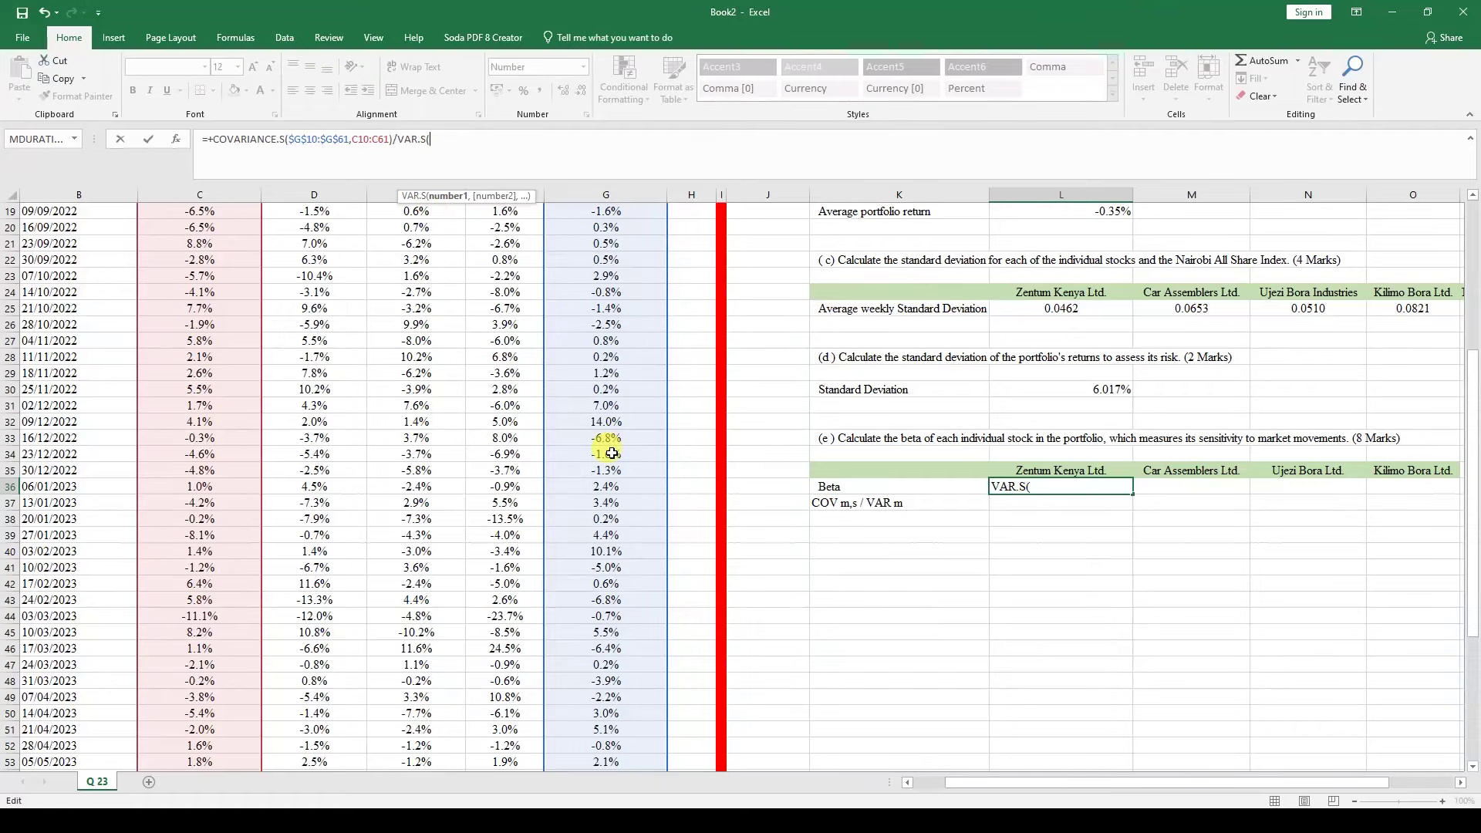
- Complete the VAR.S divisor in L36 with the absolute Nairobi index range $G$10:$G$61 and enter the beta formula
scroll(562, 575, up, 6)
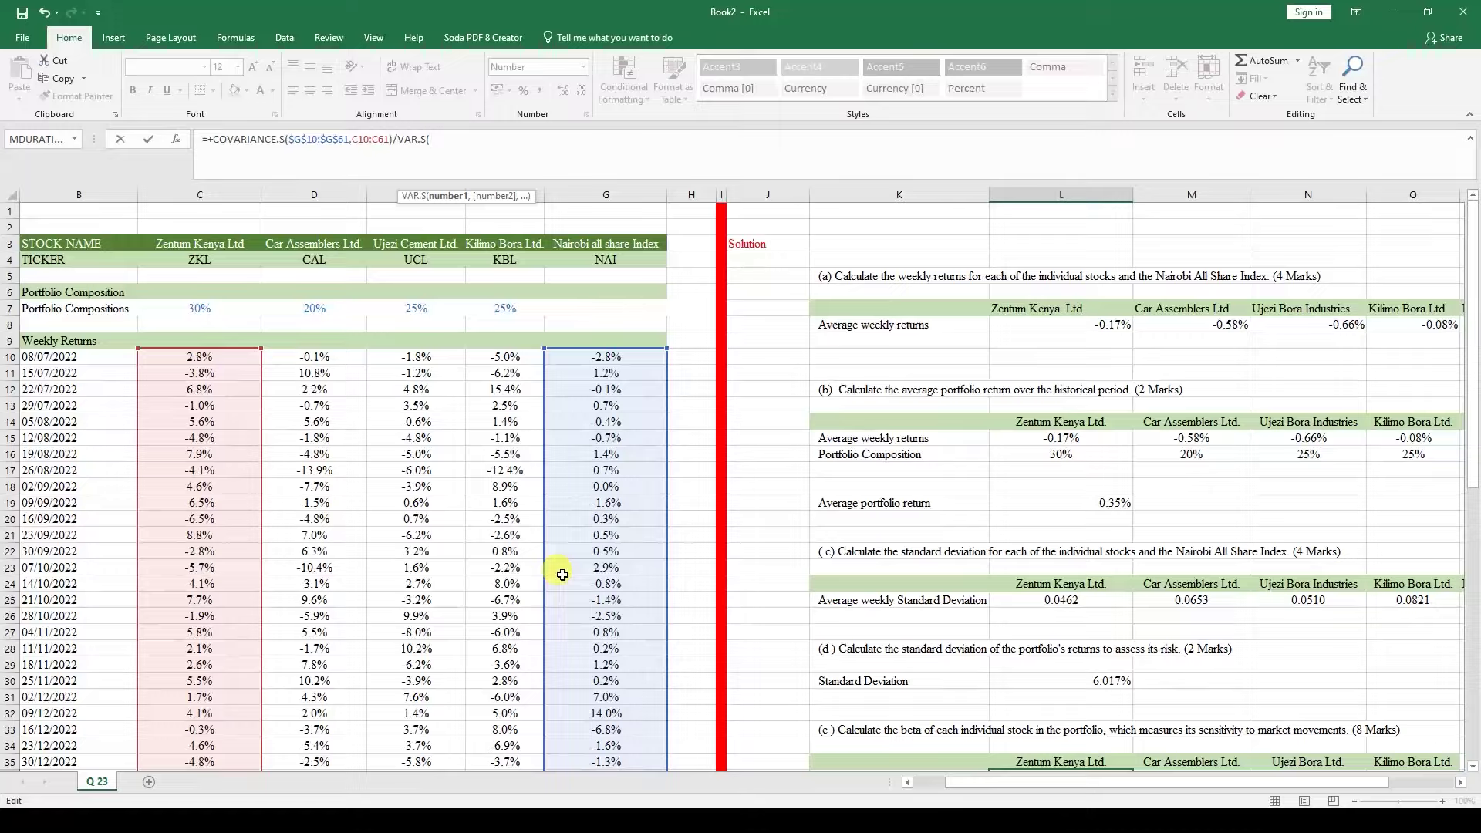
scroll(562, 575, down, 4)
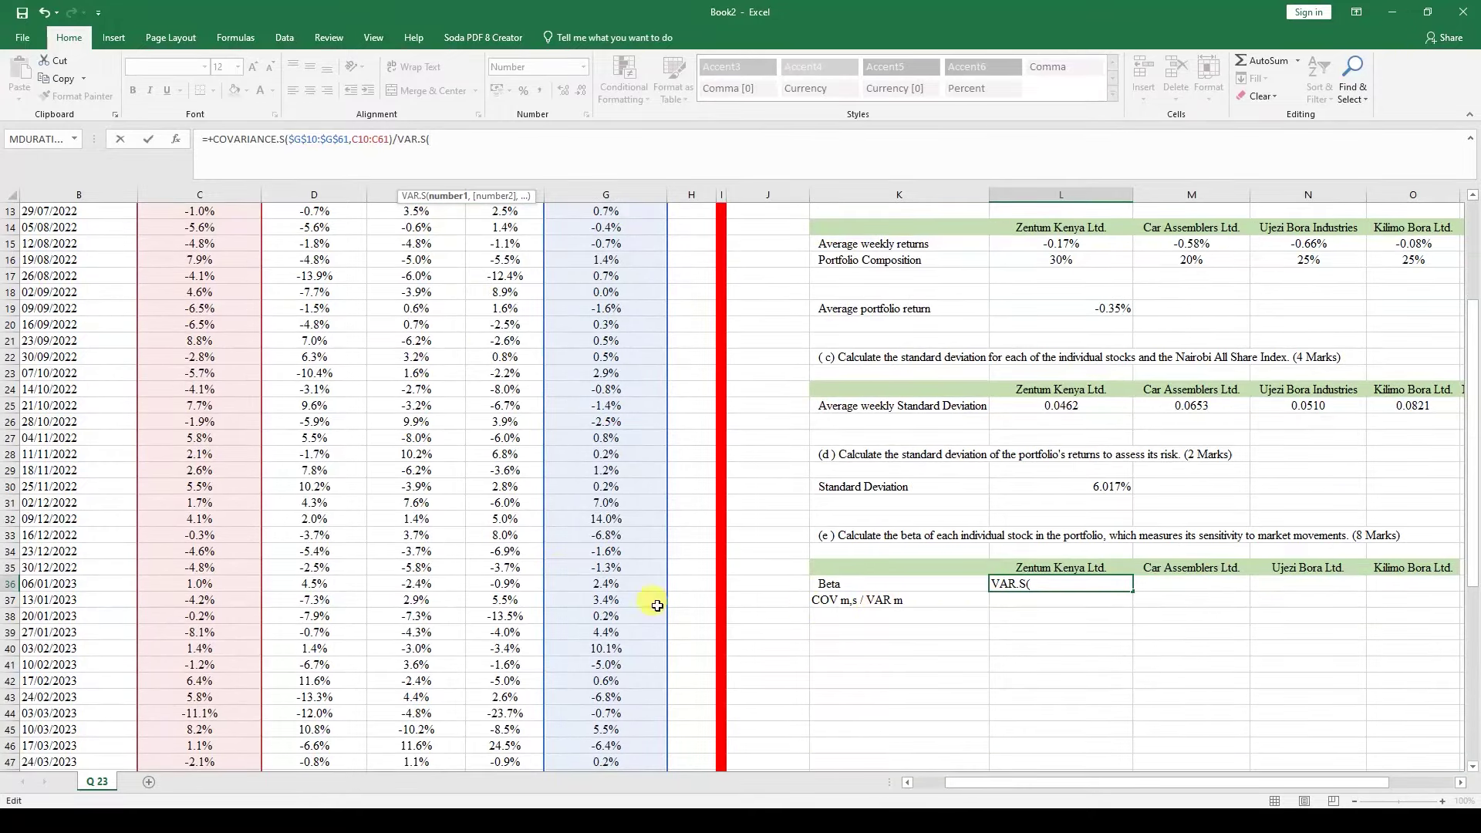
scroll(656, 605, up, 4)
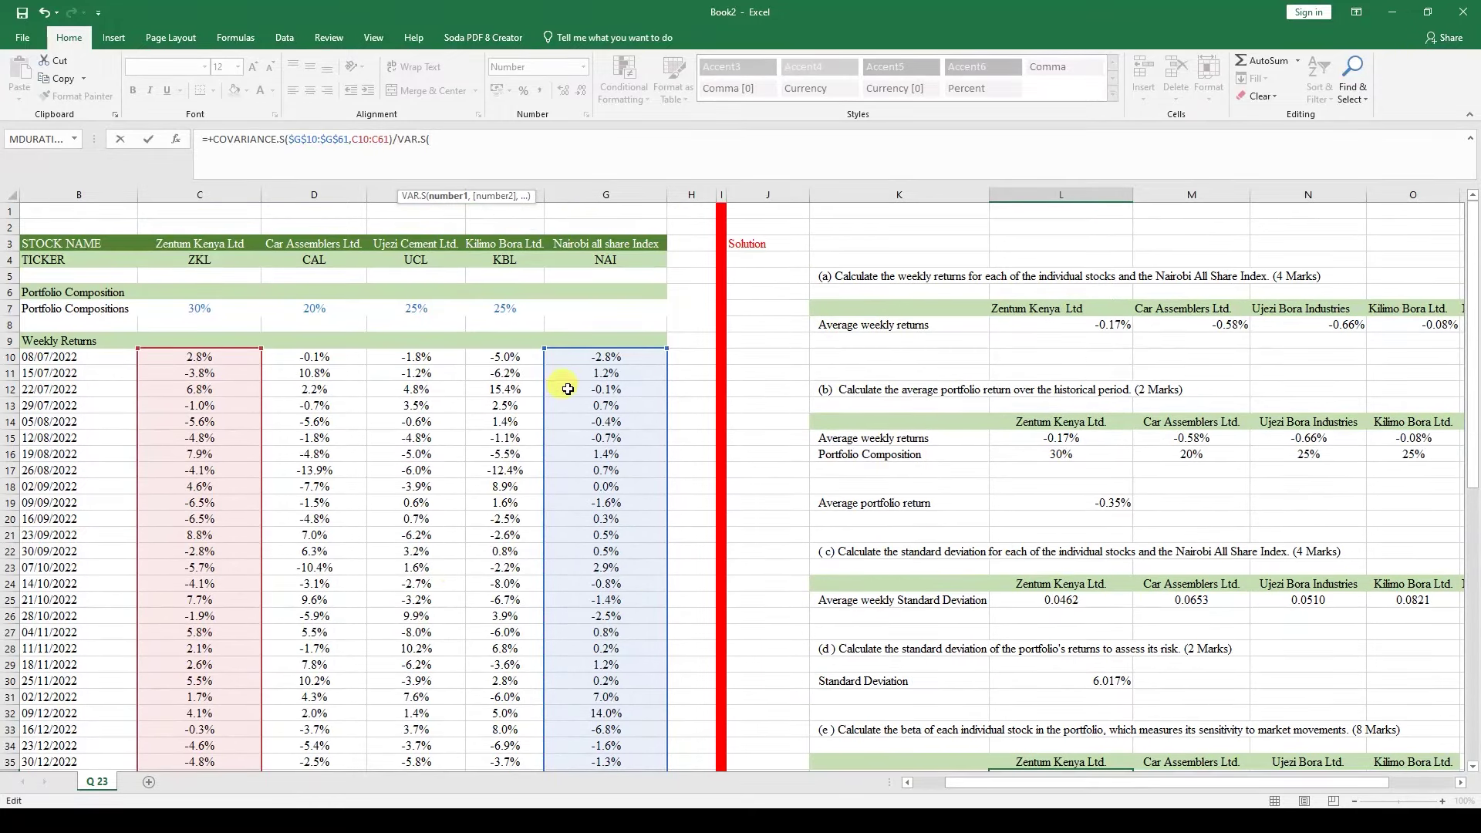
drag(584, 356, 600, 741)
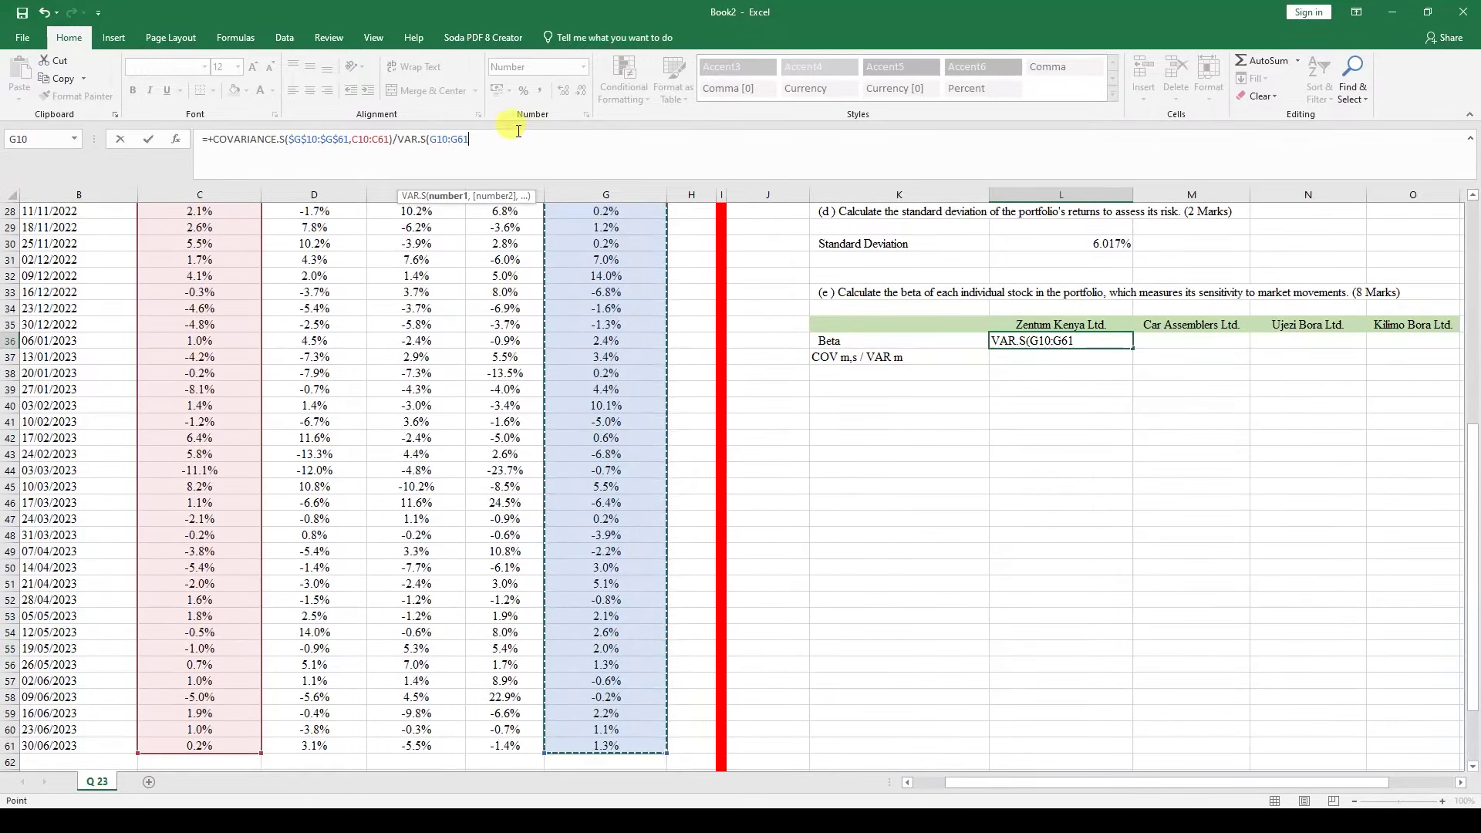
key(F4)
text())
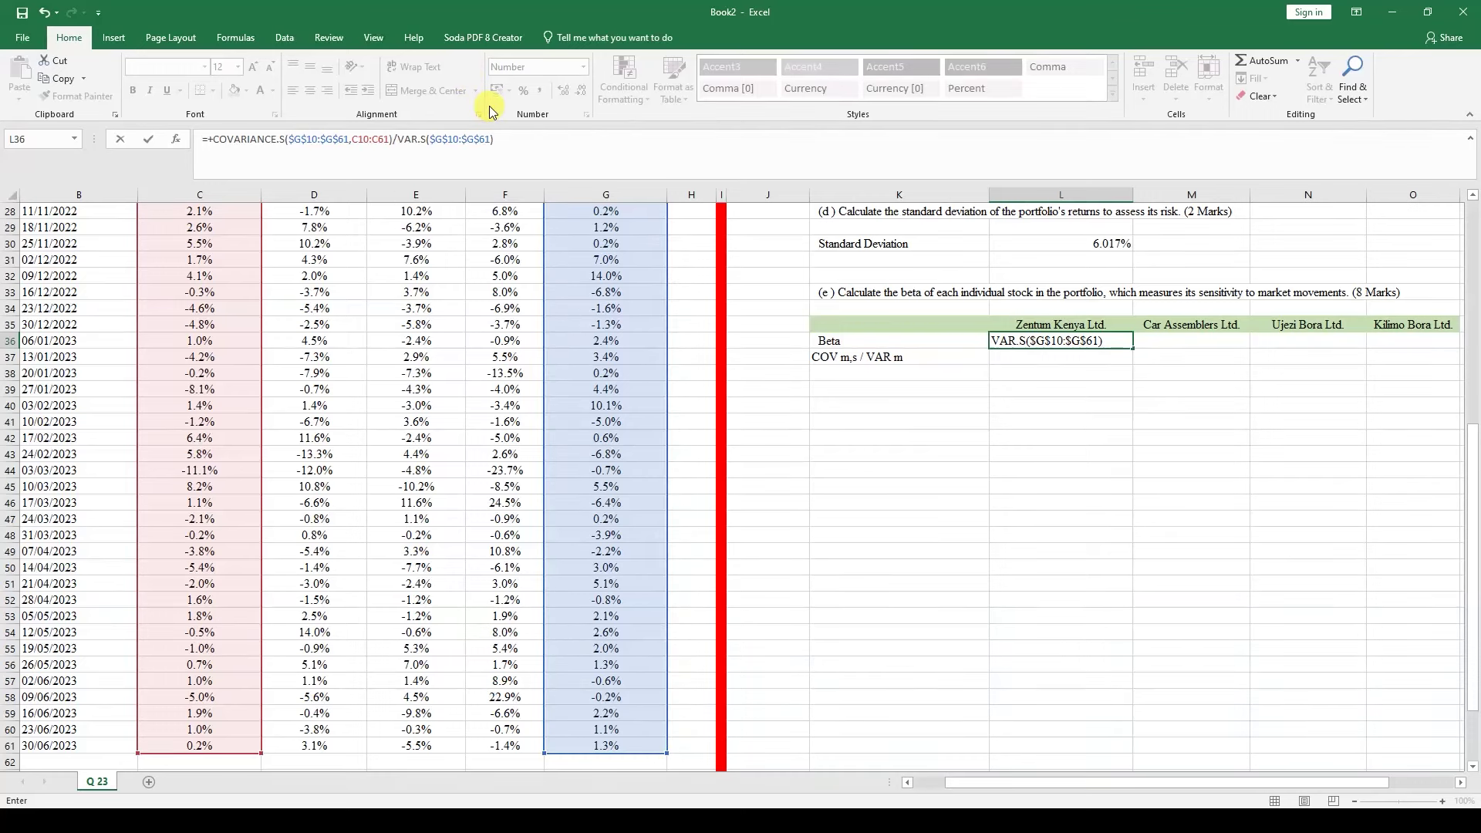
key(Return)
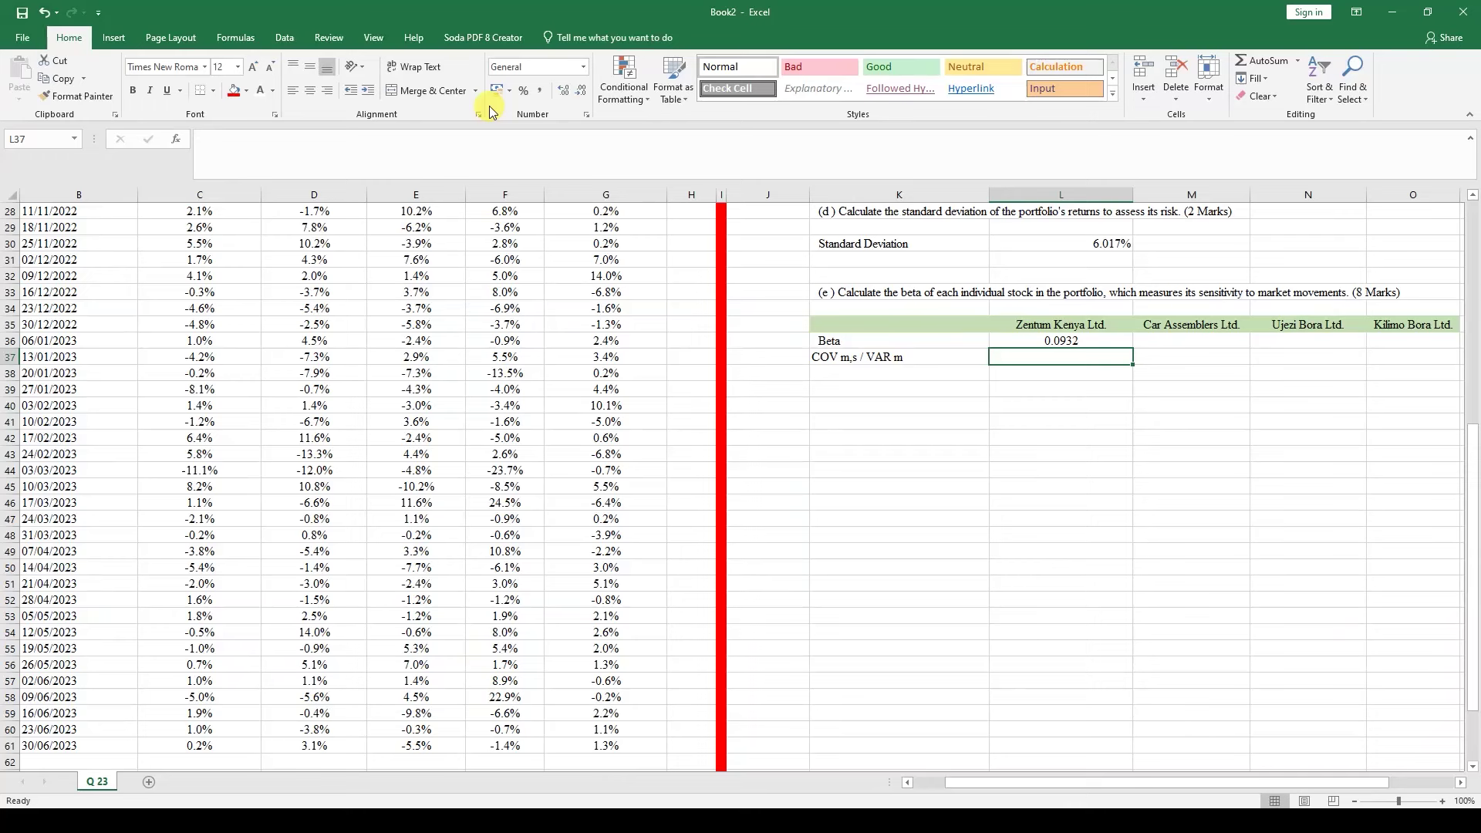
- Copy the beta formula from L36 to M36 for Car Assemblers Ltd. and check which return ranges it references
click(1046, 344)
drag(1132, 349, 1232, 348)
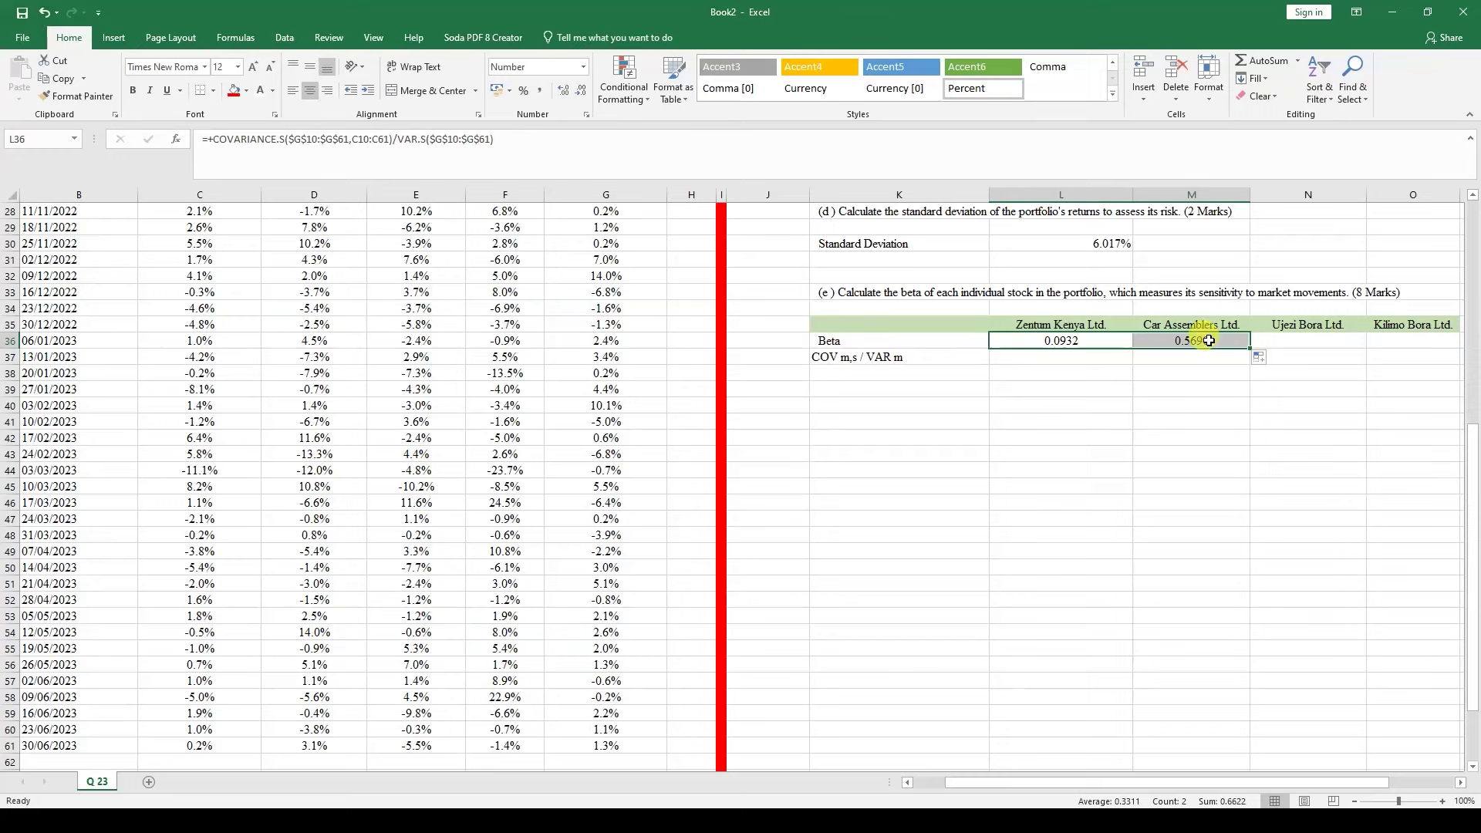
double_click(1208, 340)
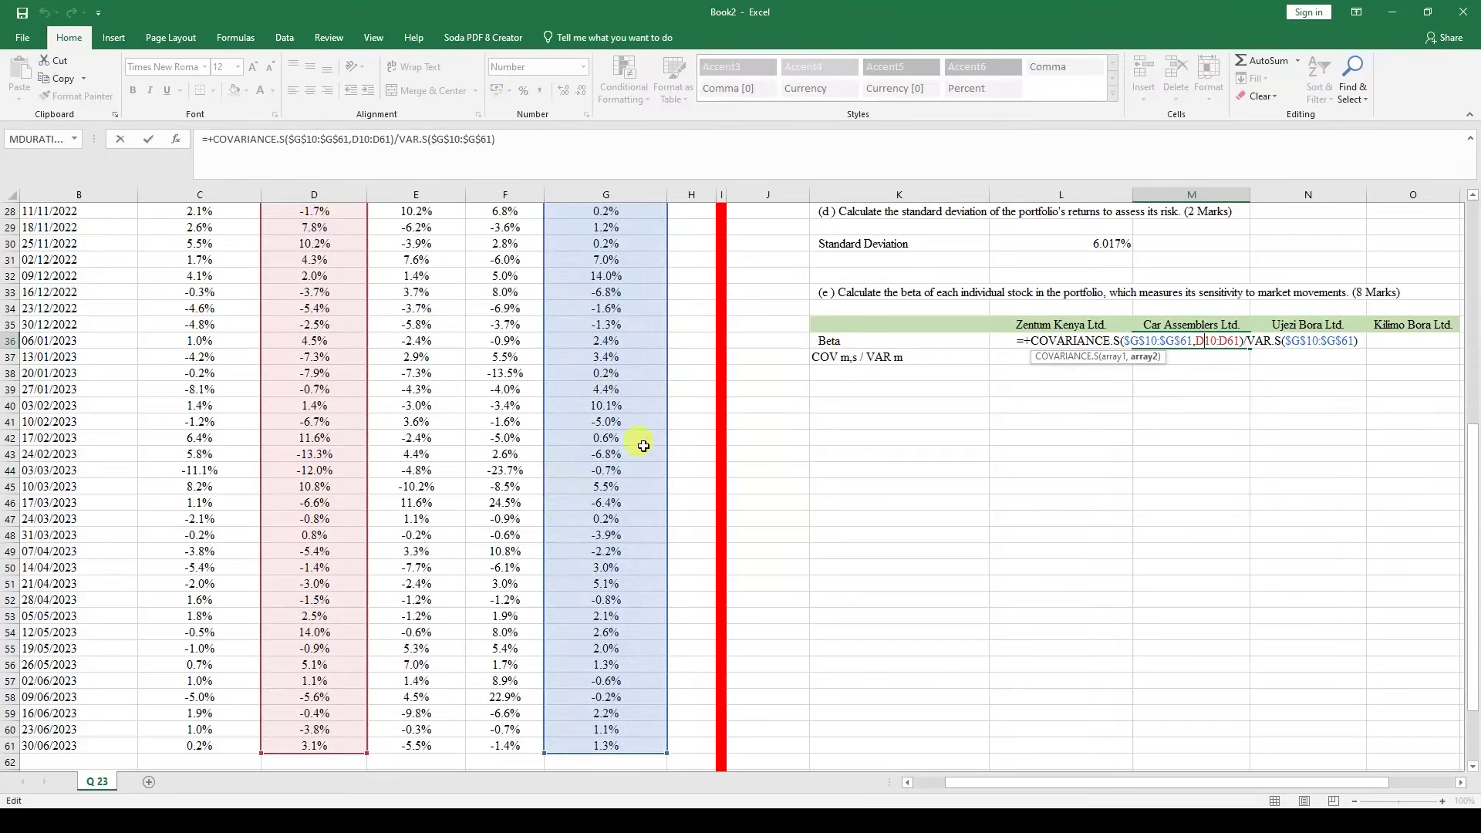
scroll(640, 432, up, 6)
scroll(614, 429, up, 3)
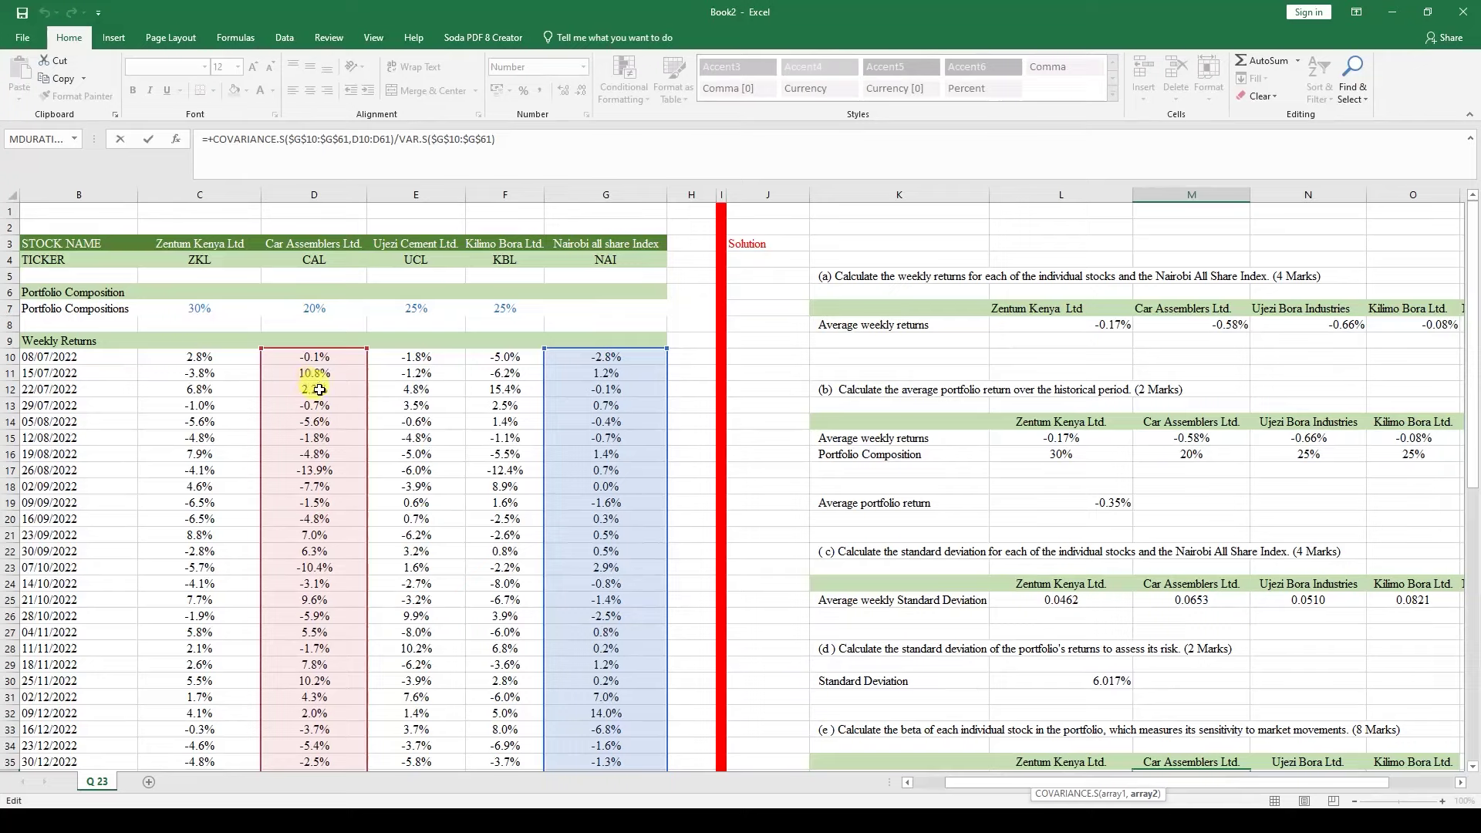
scroll(969, 517, down, 4)
key(Return)
- Compare the stock return ranges referenced by the beta formulas in L36 and M36
double_click(1061, 583)
scroll(310, 511, up, 4)
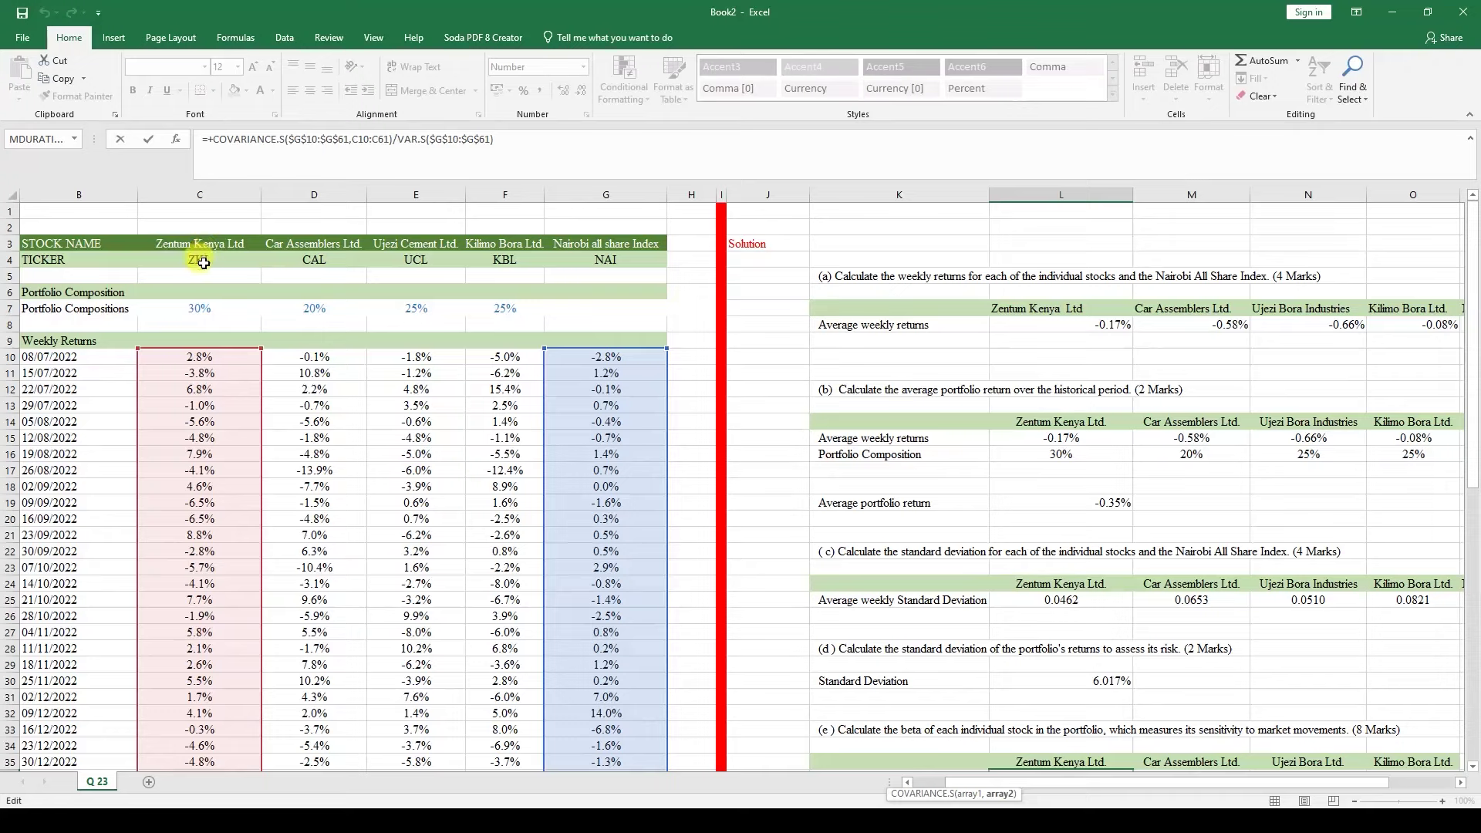
scroll(203, 263, down, 6)
key(Escape)
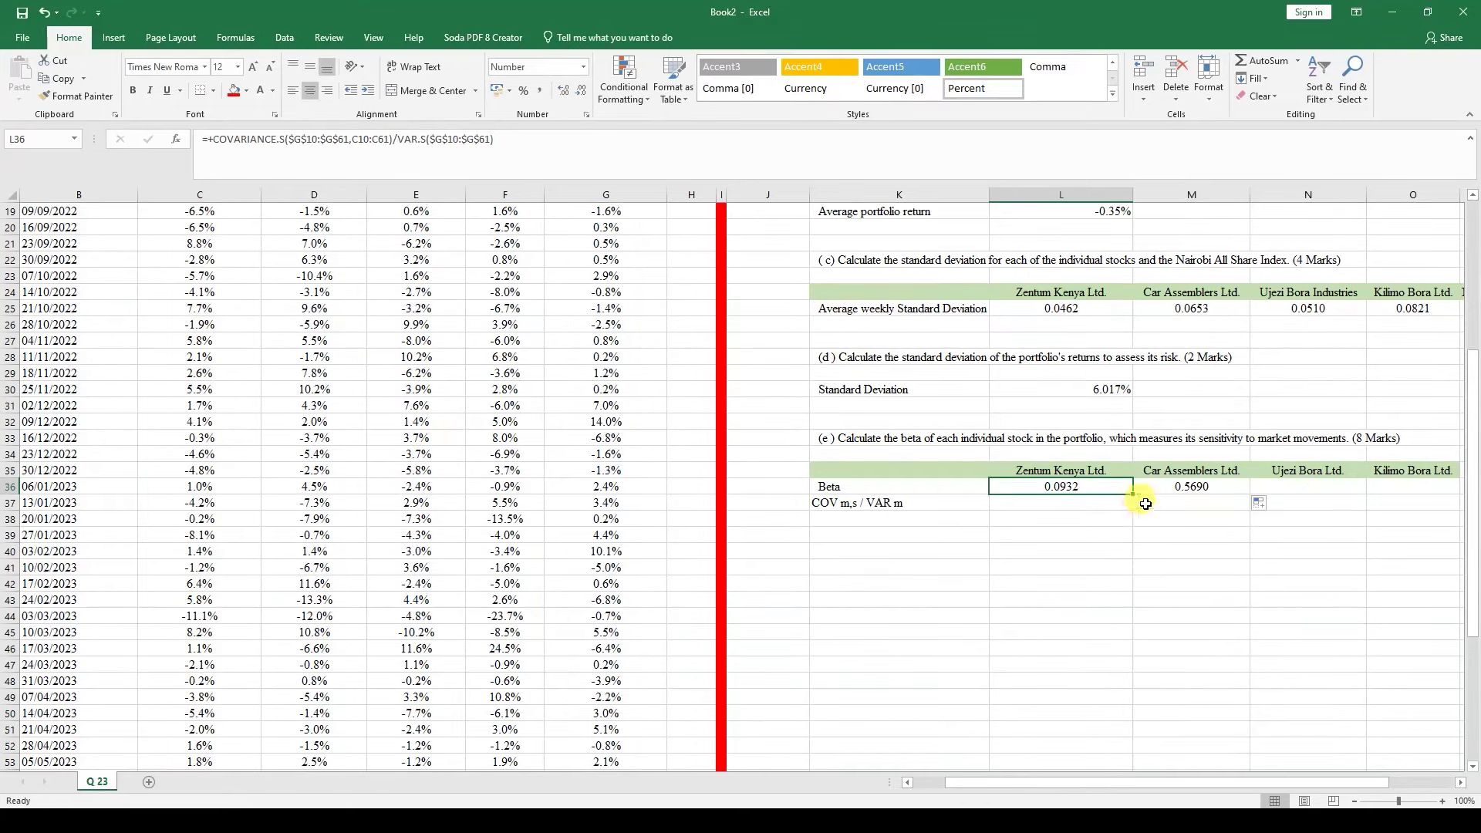
double_click(1168, 488)
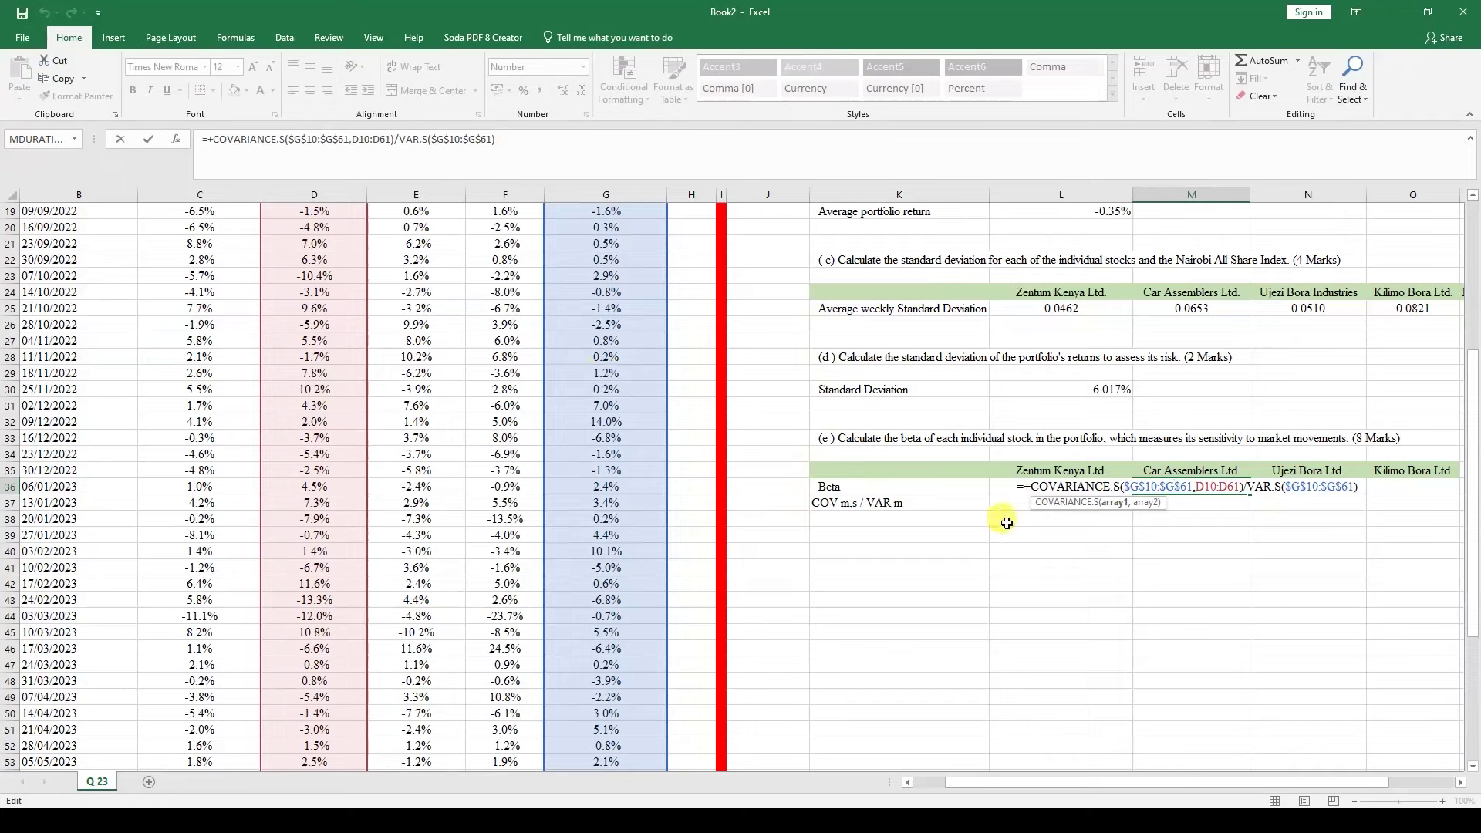
key(ctrl+Return)
- Extend the beta formula from M36 across N36:O36 for Ujezi Bora Ltd. and Kilimo Bora Ltd
key(shift+Right)
key(shift+Right)
key(shift+Right)
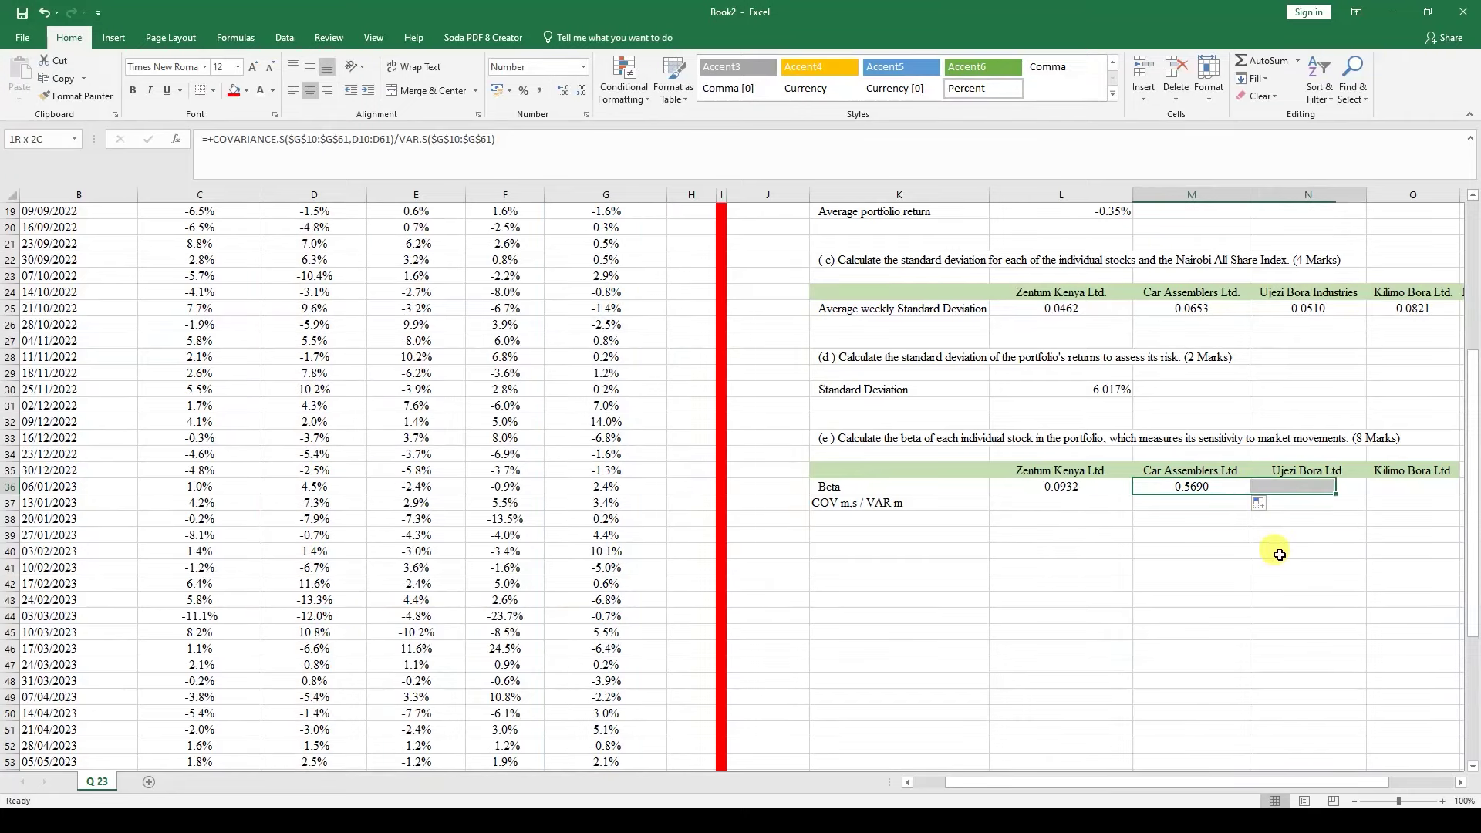
key(shift+Left)
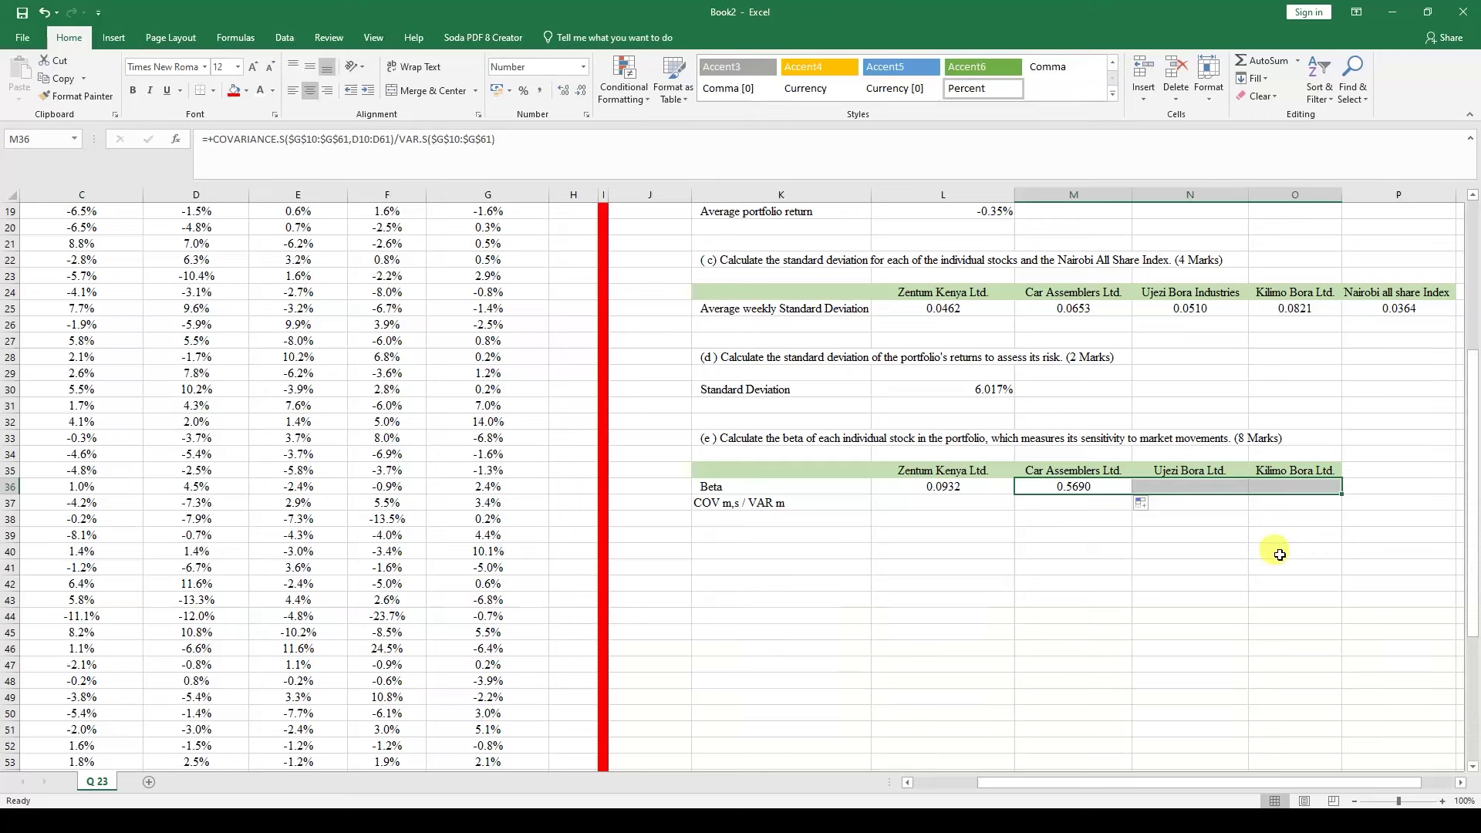
key(ctrl+v)
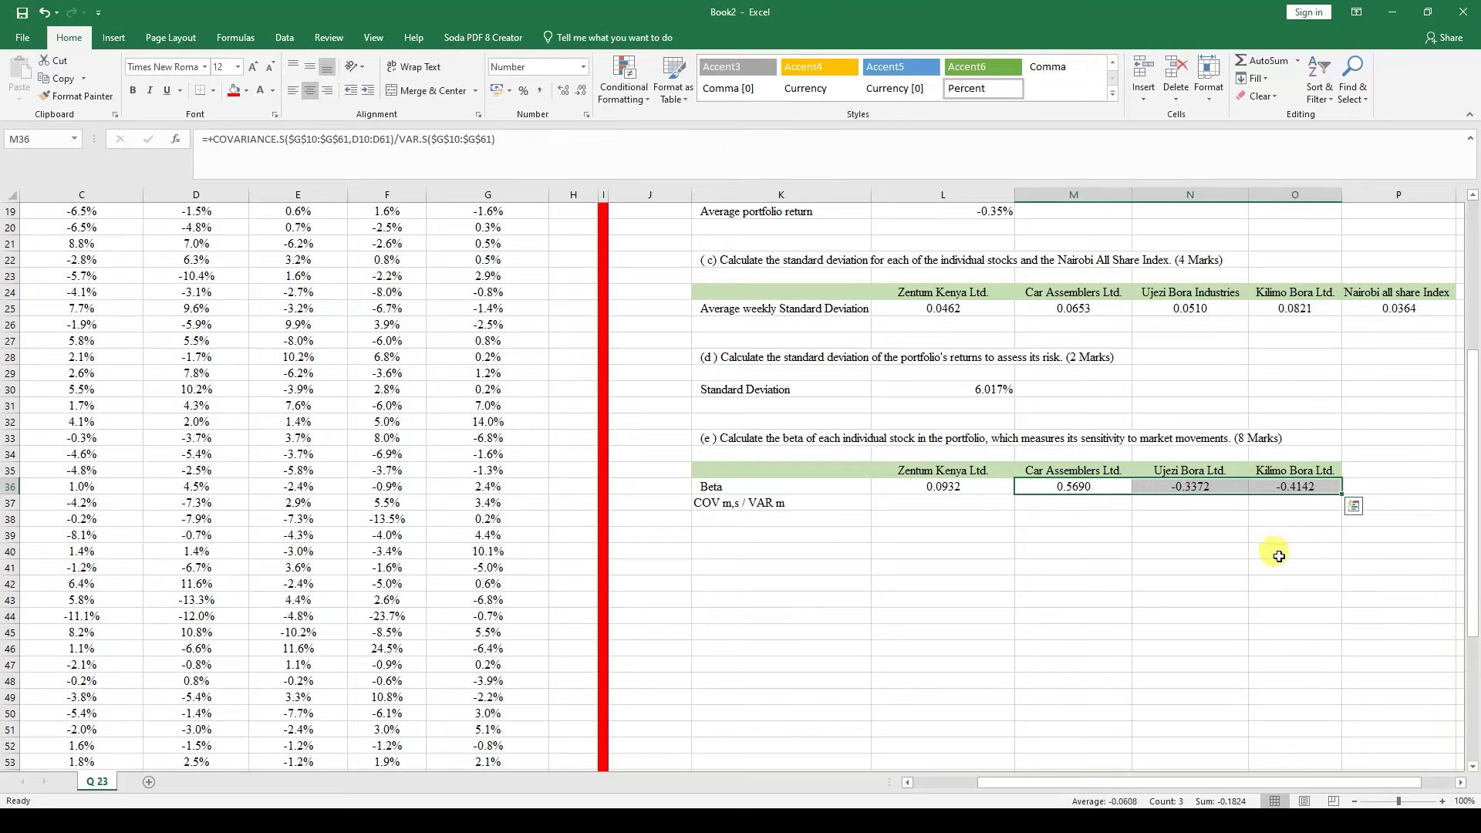
key(Escape)
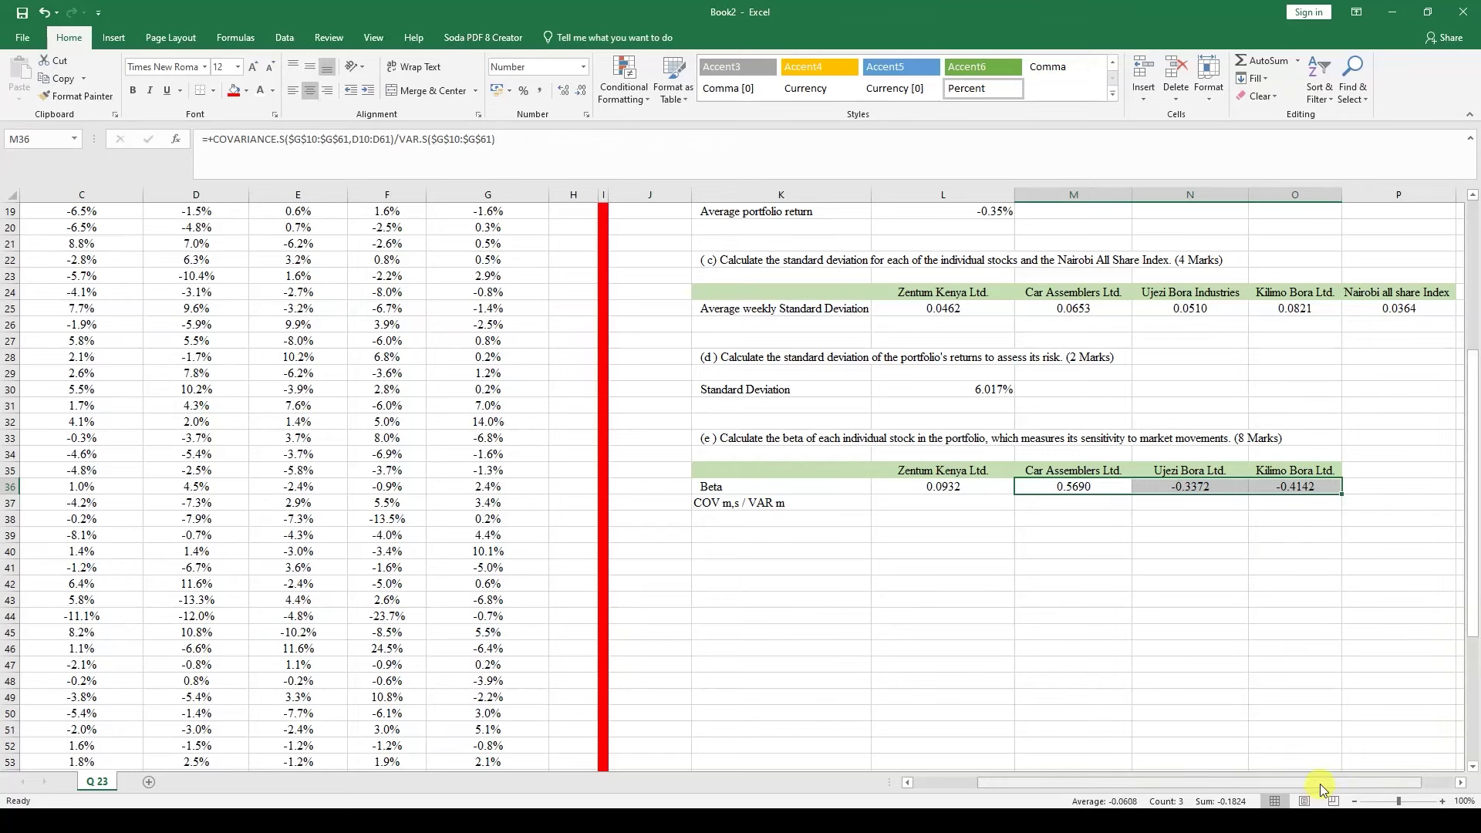
- Extend the beta formula from O36 to P36 to test it on the Nairobi All Share Index
drag(1321, 785, 1381, 786)
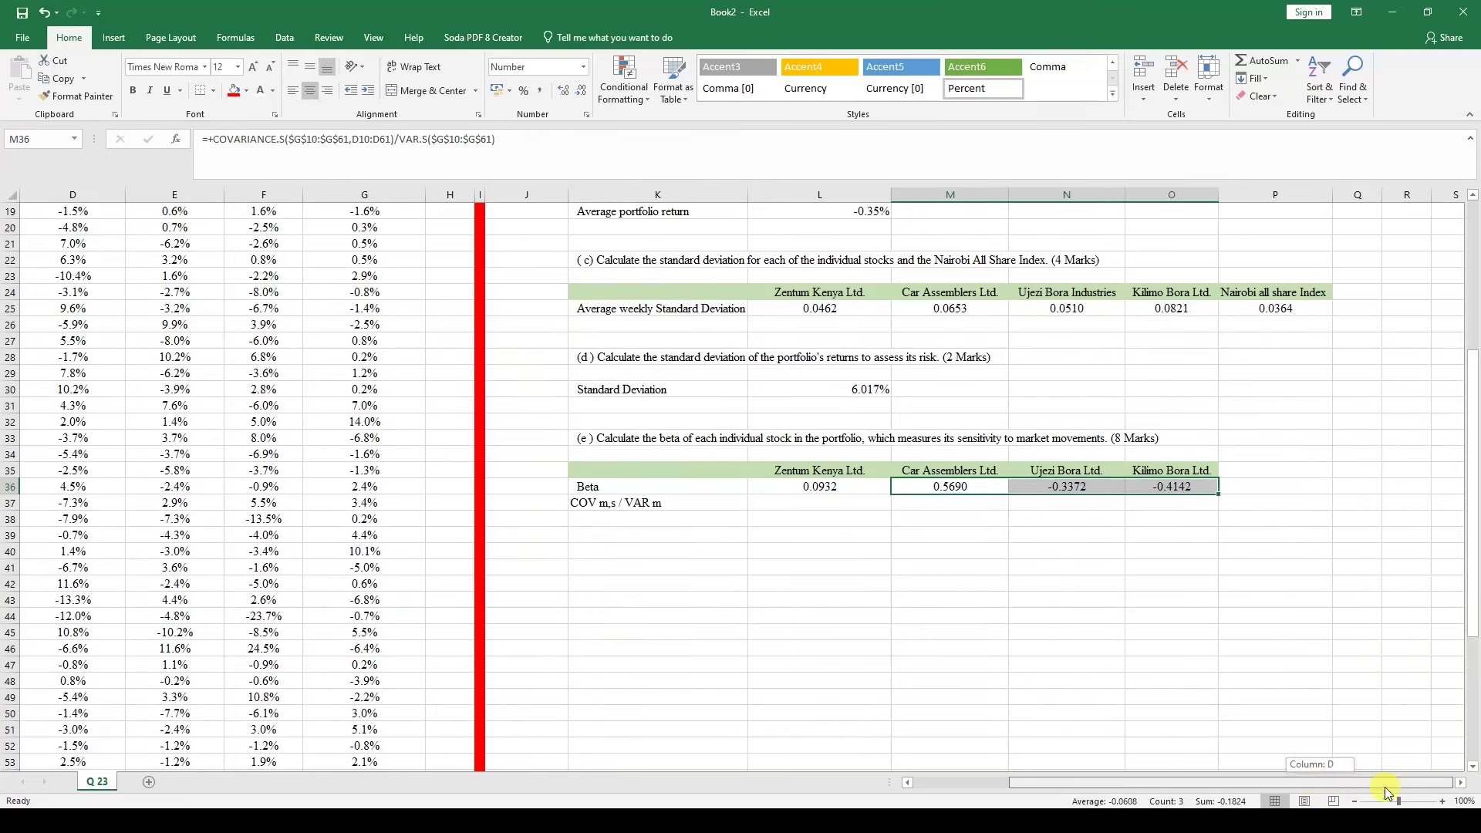
click(1270, 486)
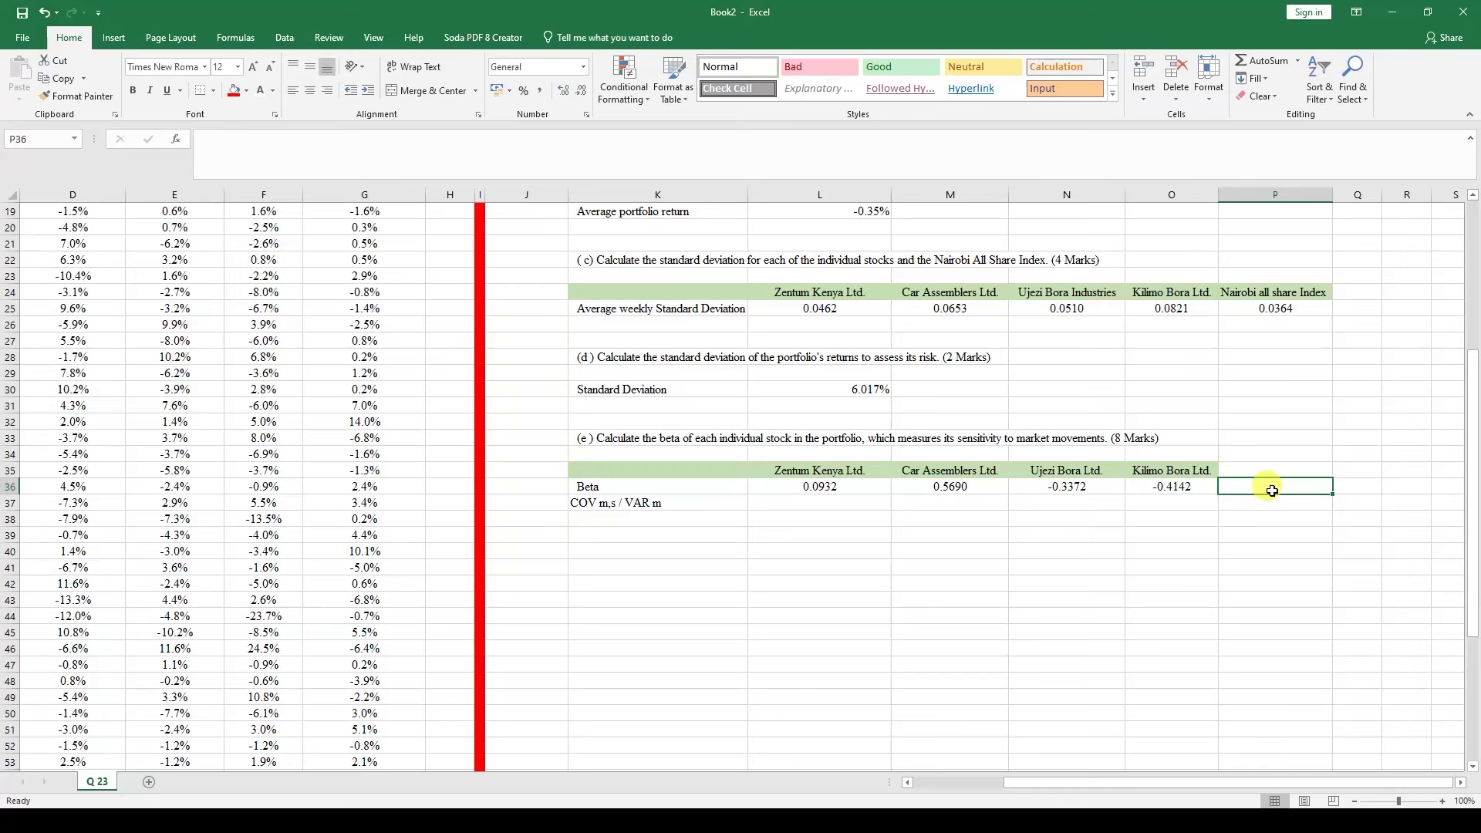
click(1178, 489)
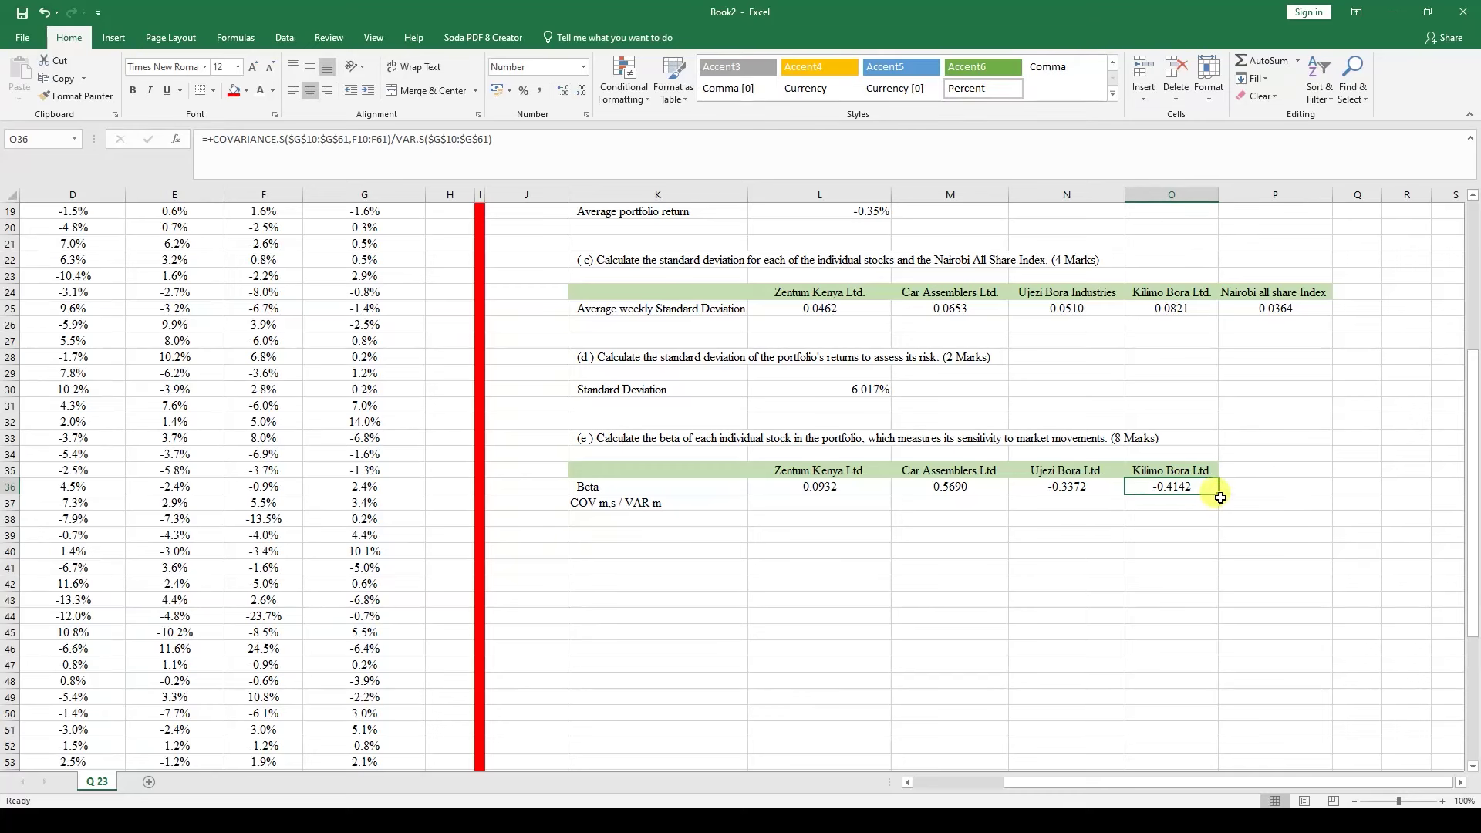
drag(1218, 493, 1308, 503)
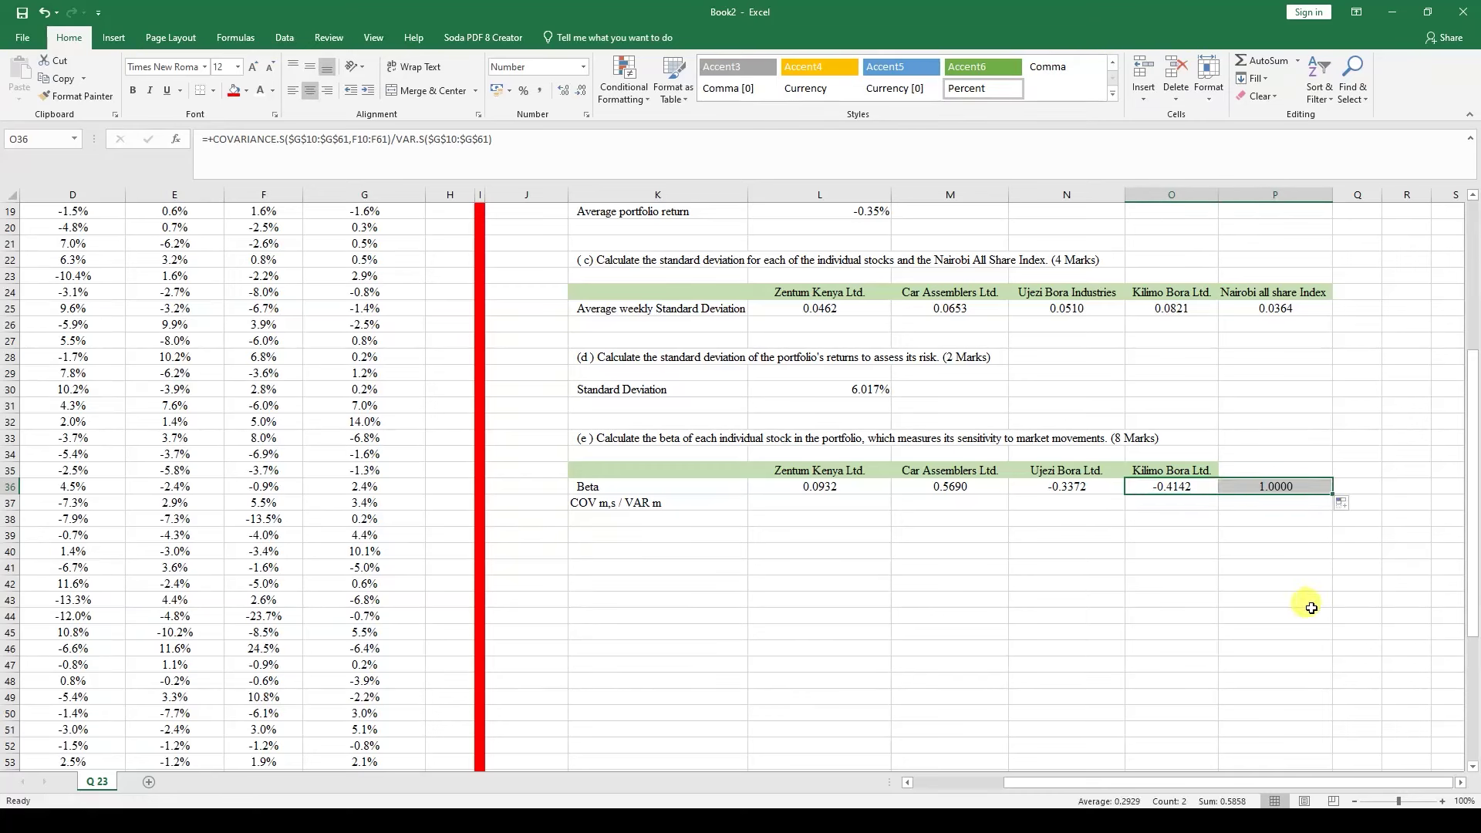
- Inspect the index ranges in the P36 test formula and clear the cell
double_click(1280, 488)
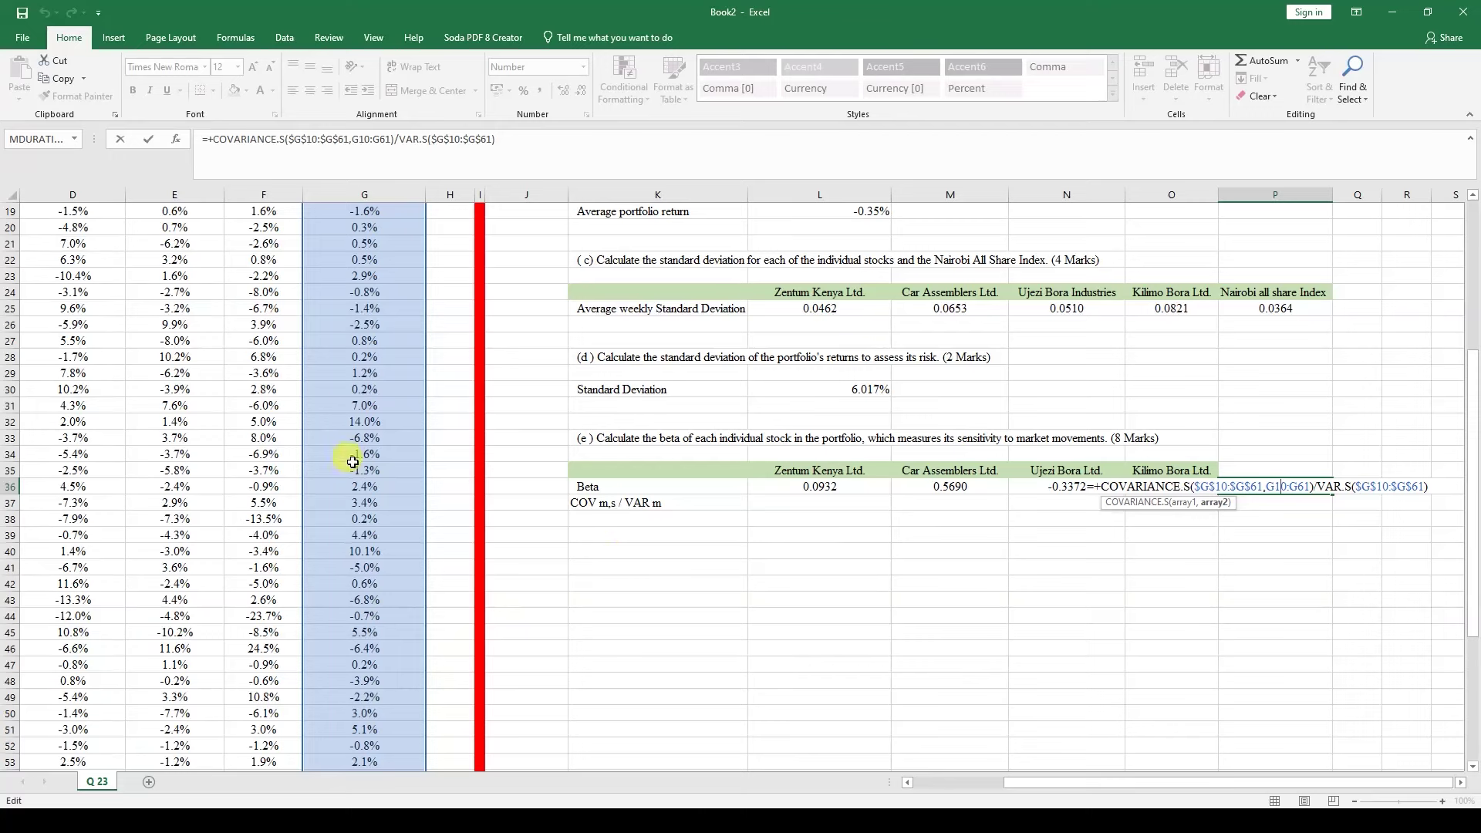
scroll(363, 484, up, 6)
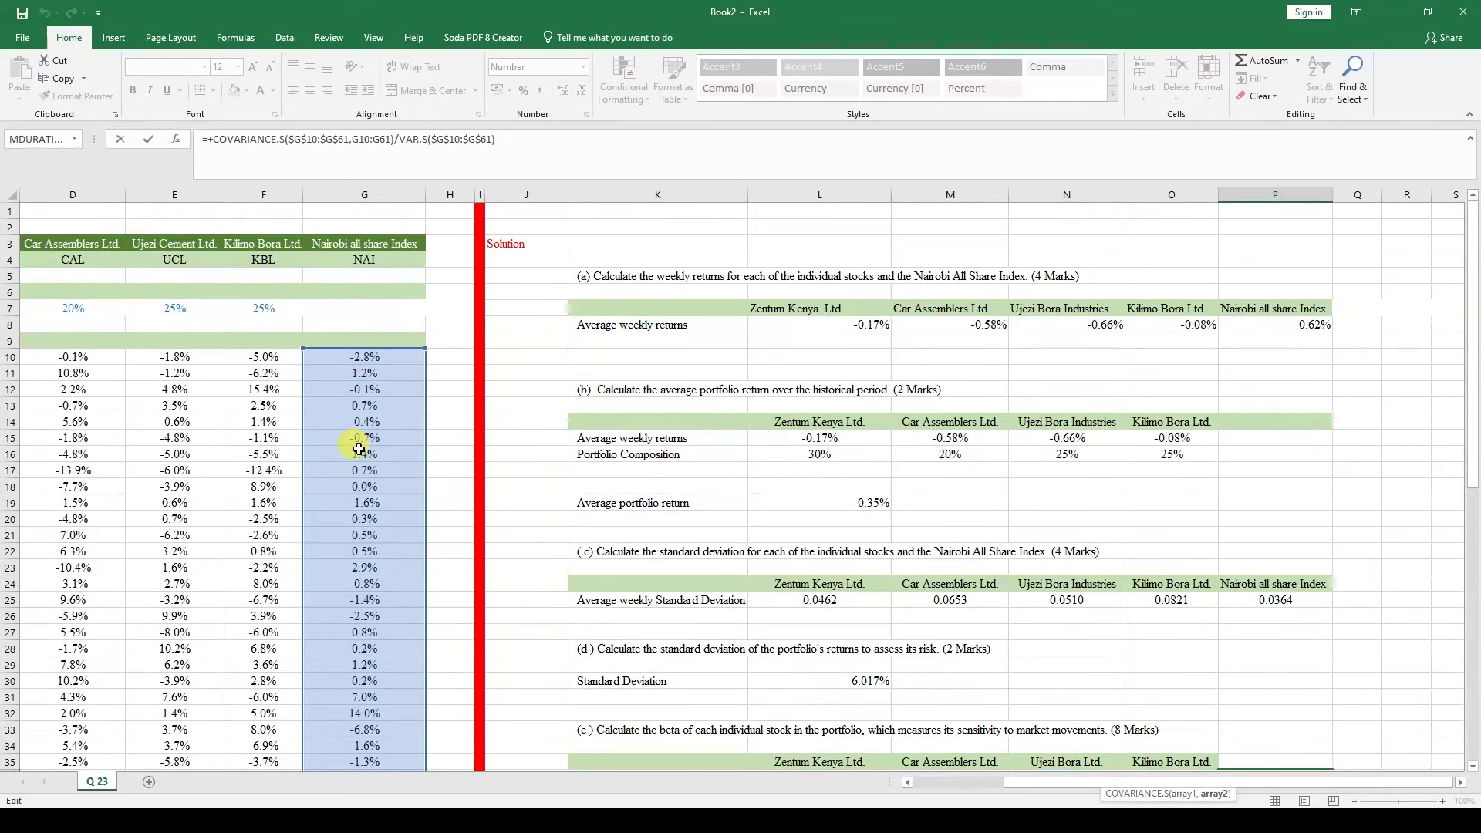
scroll(1041, 490, down, 4)
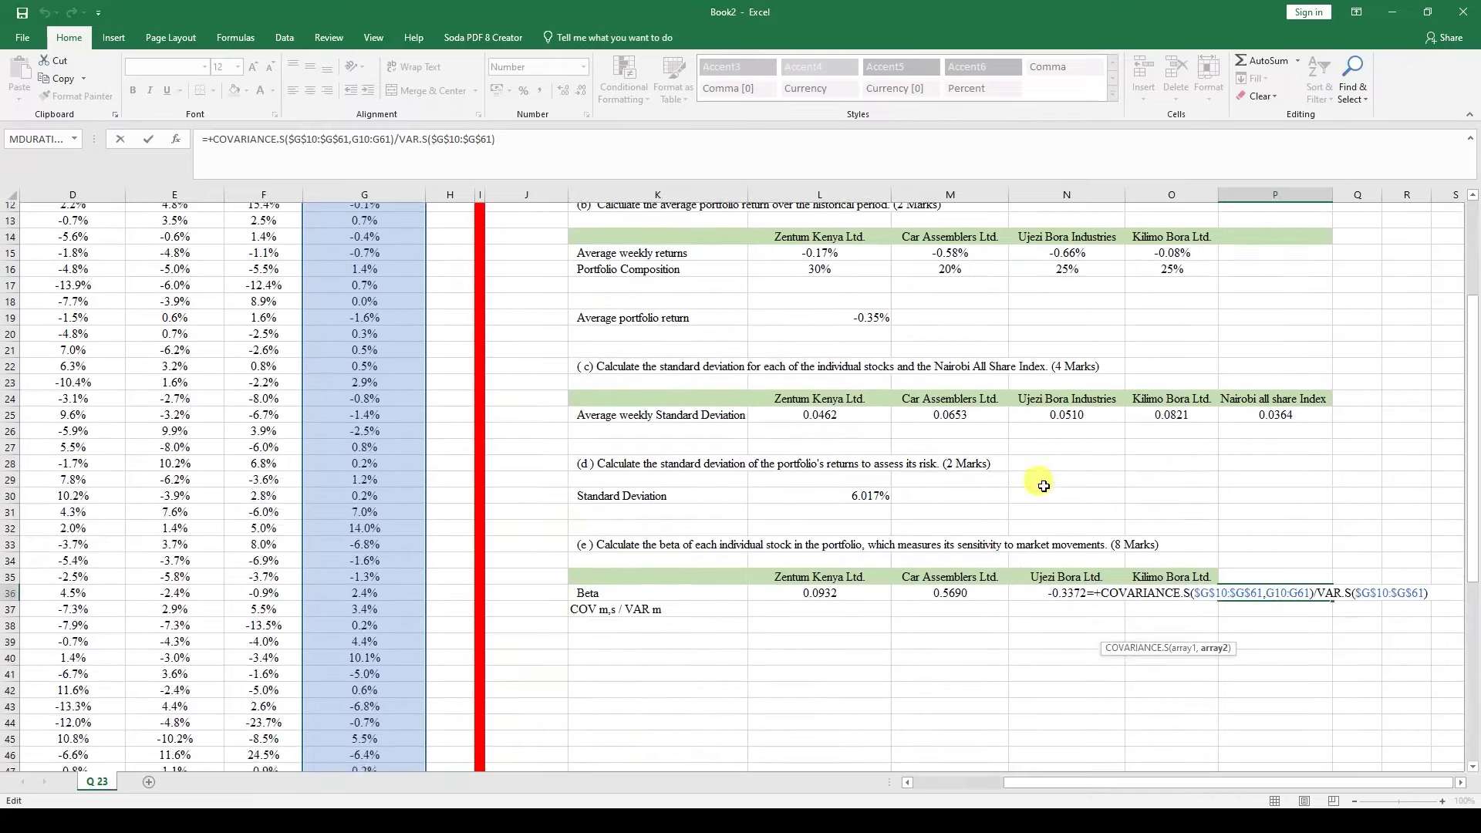
key(ctrl+Return)
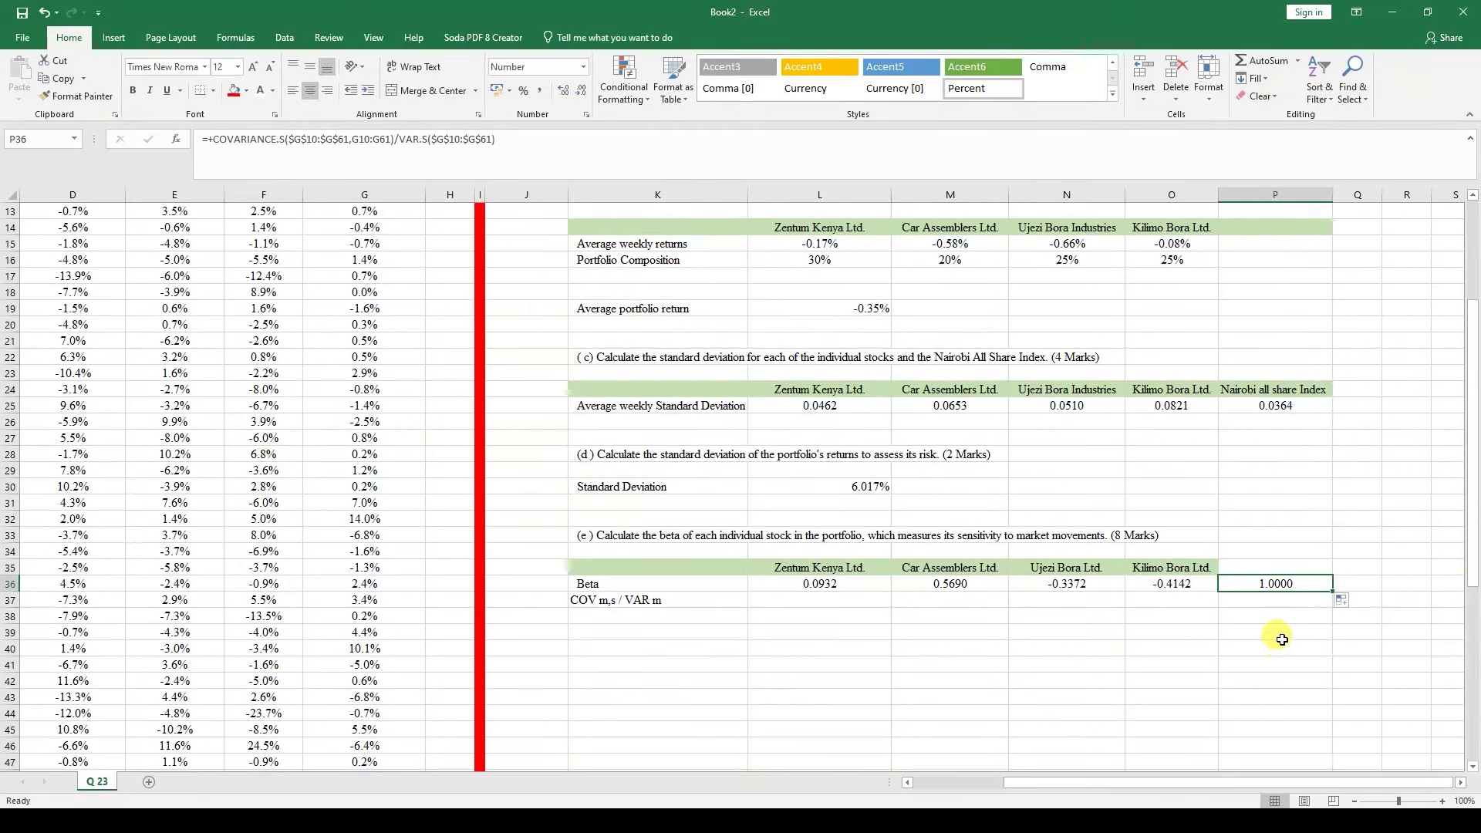
key(Delete)
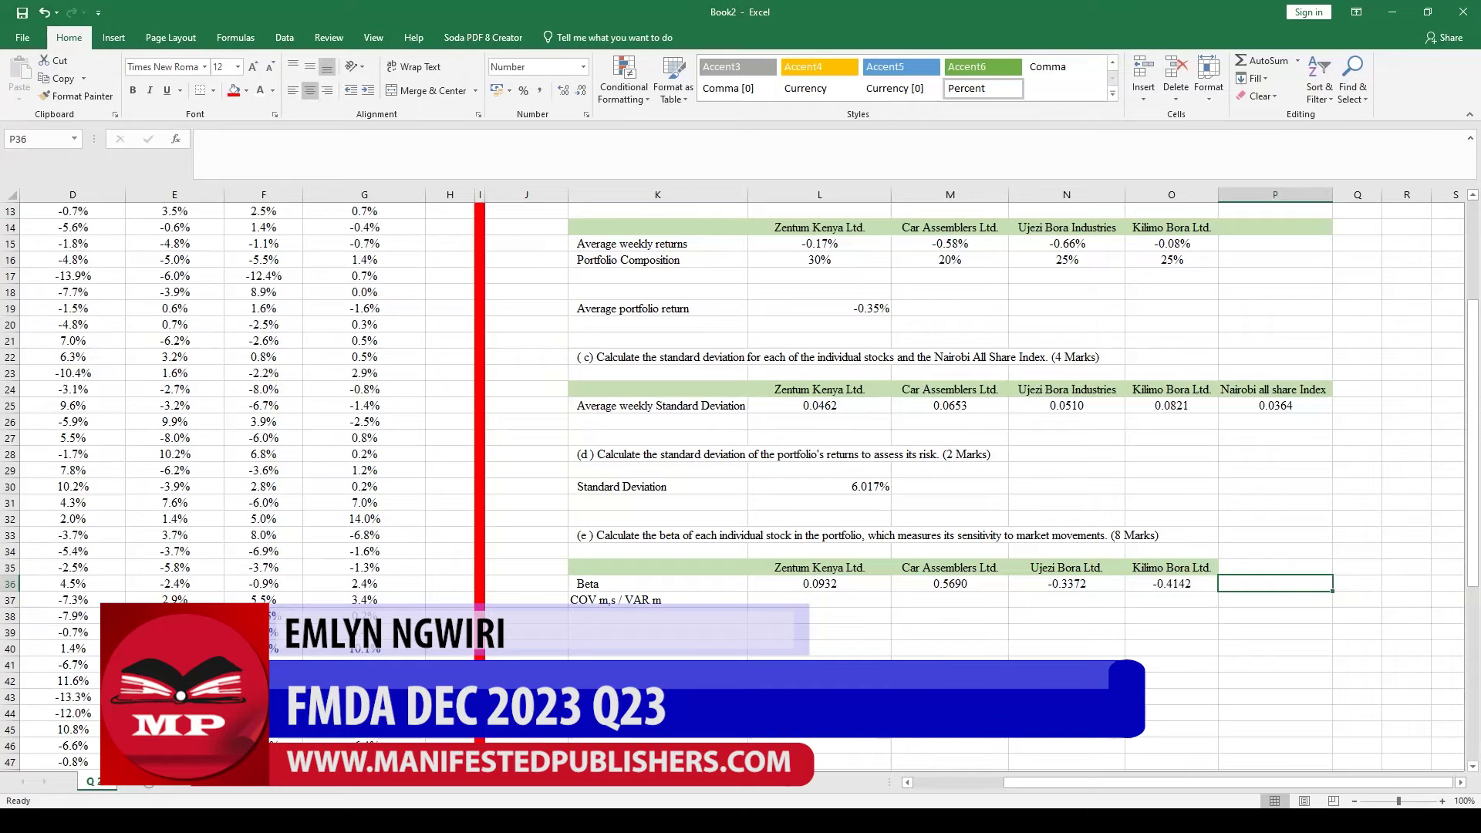
scroll(739, 487, up, 4)
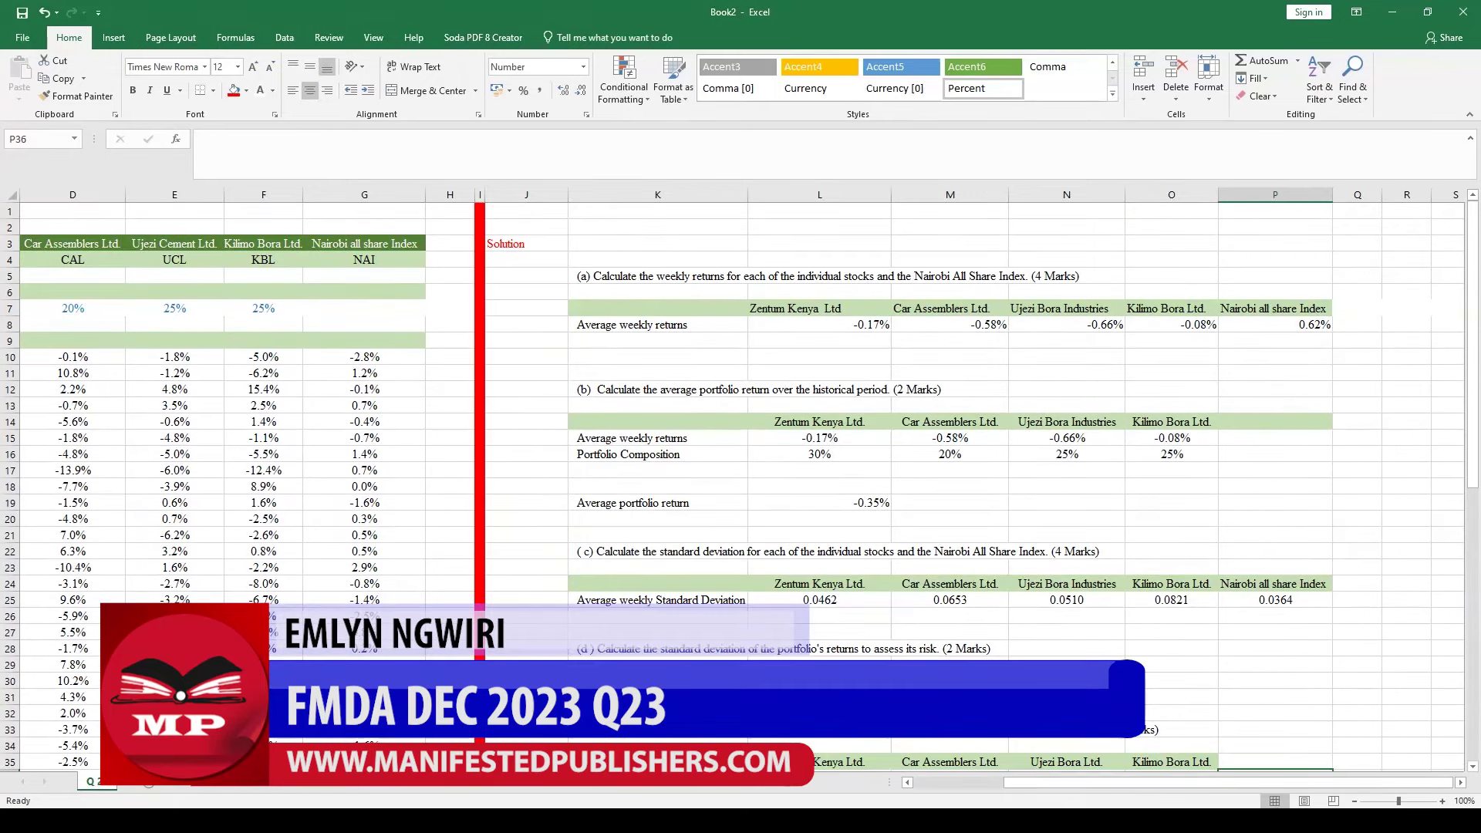